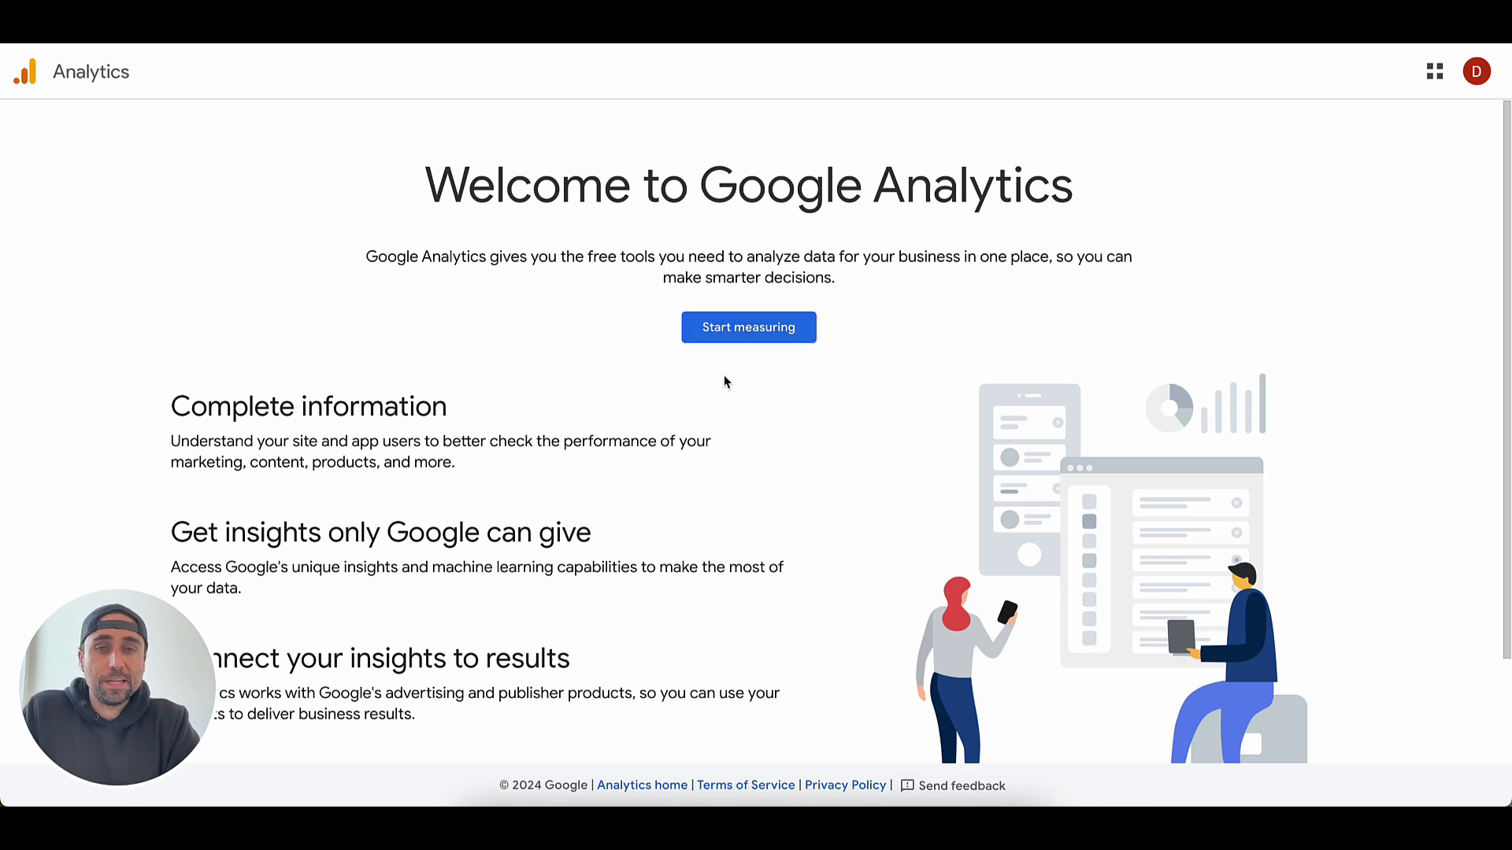
- Start measuring, name the account 'Account Name', and turn off the Modeling contributions, Technical support and Account specialists sharing options
left_click(748, 329)
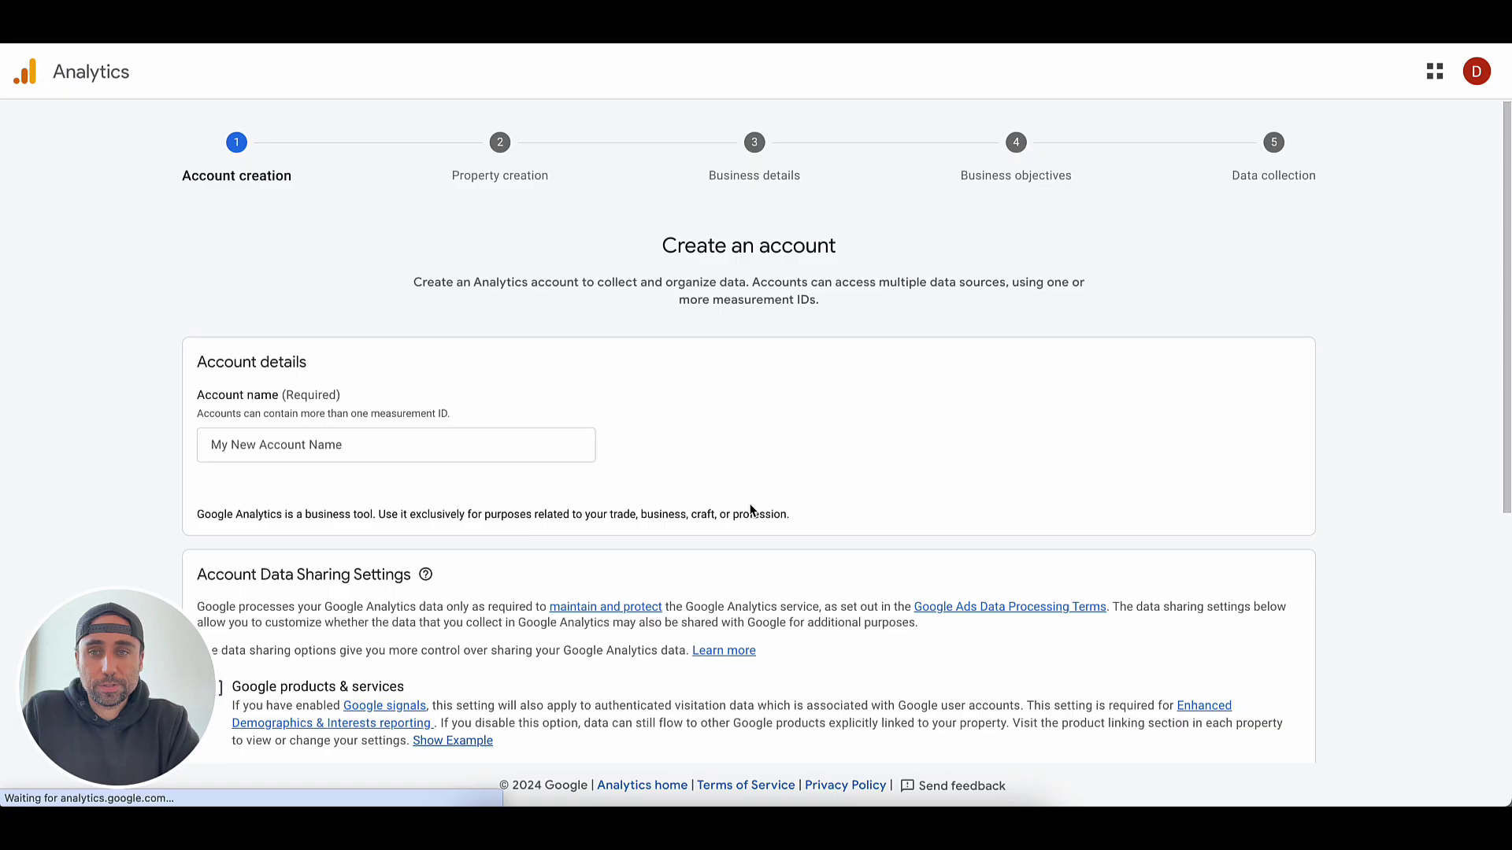
scroll(751, 510, "down", 2)
scroll(750, 510, "up", 2)
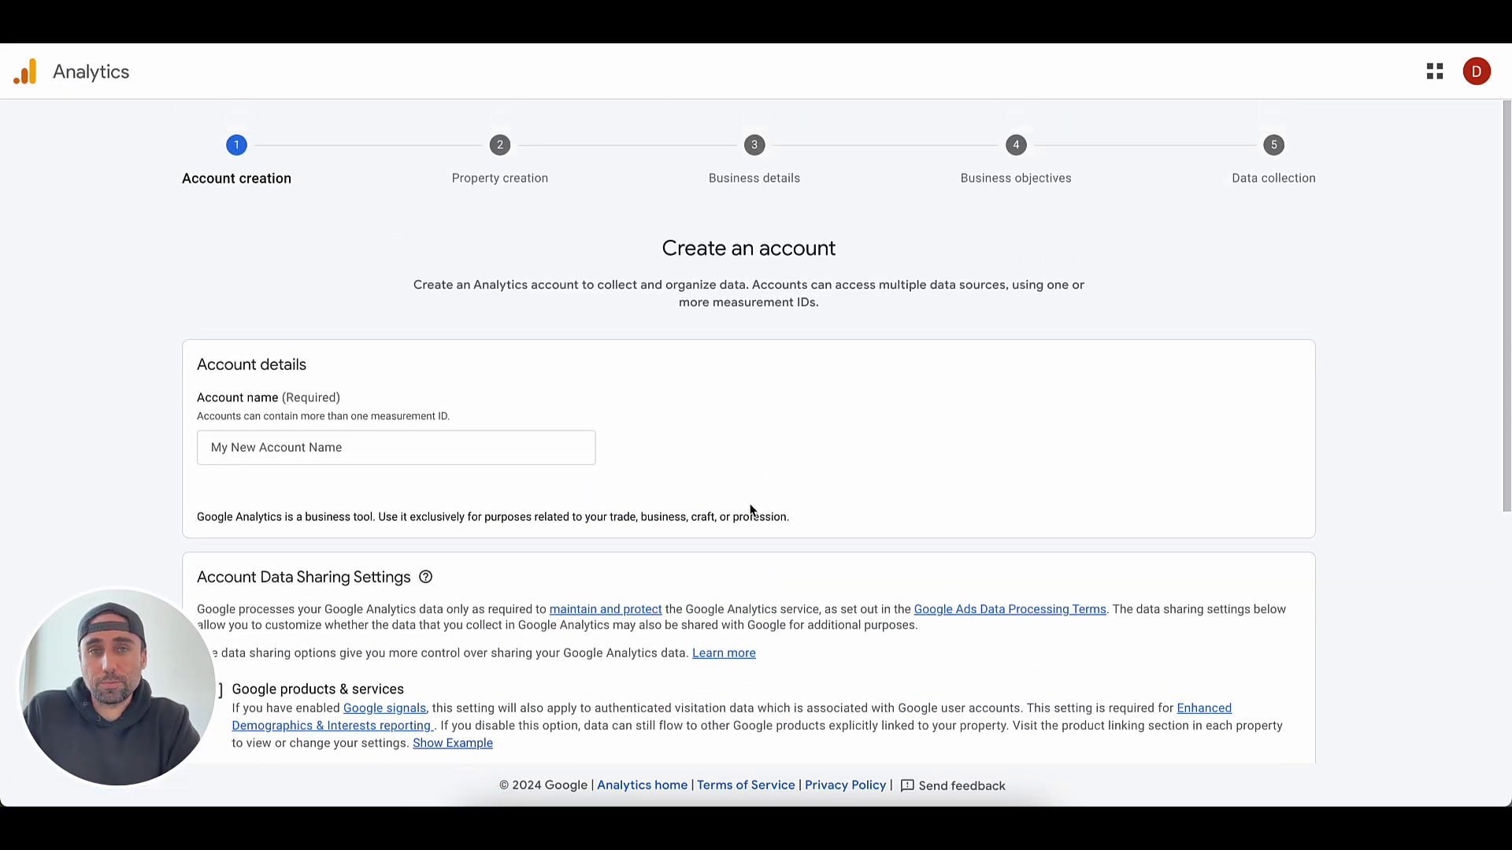
scroll(751, 510, "down", 2)
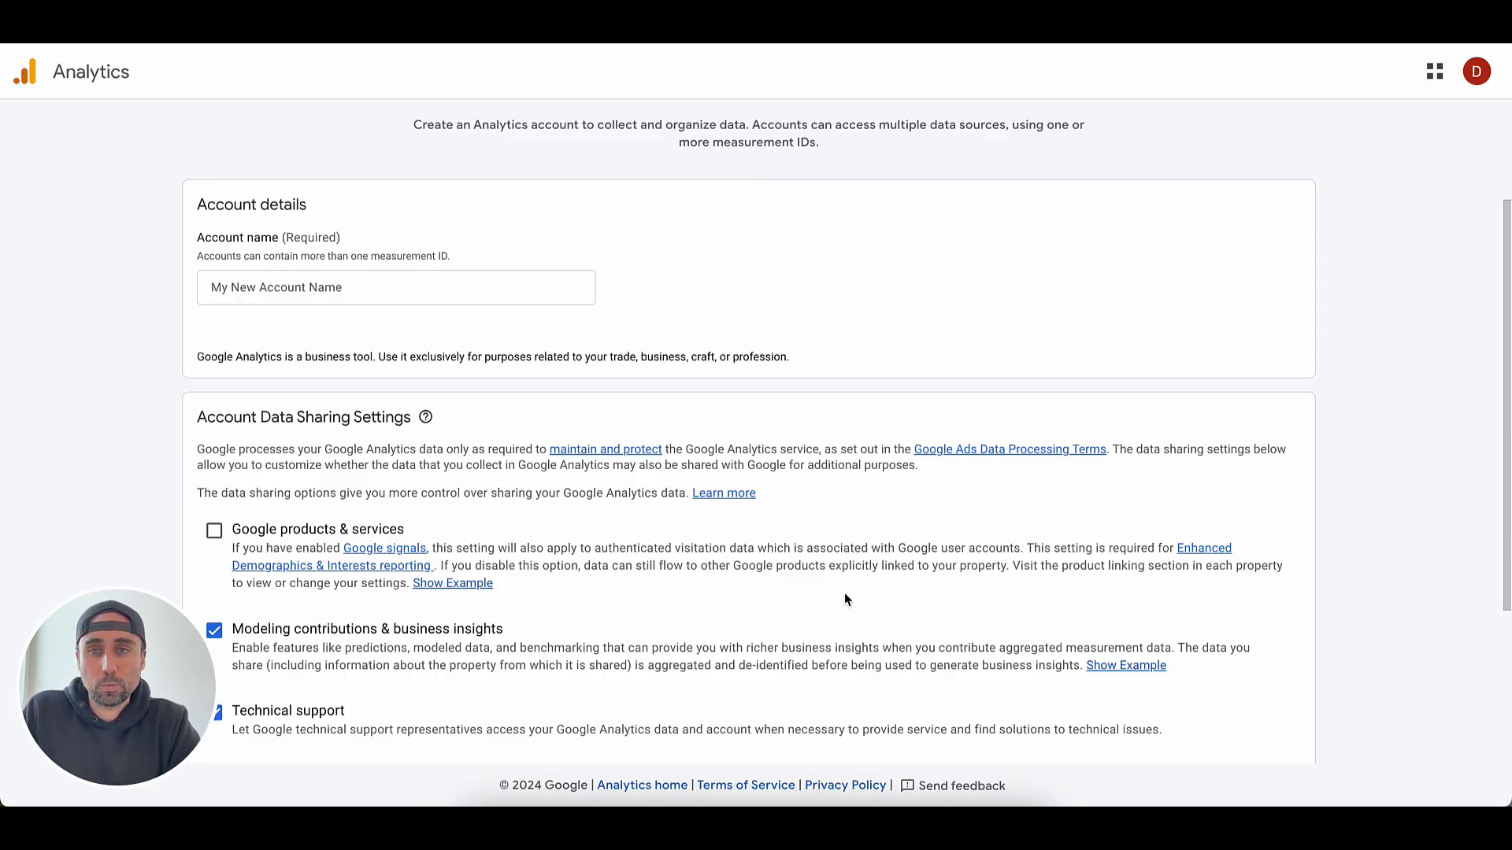
left_click(441, 293)
type("Account Name")
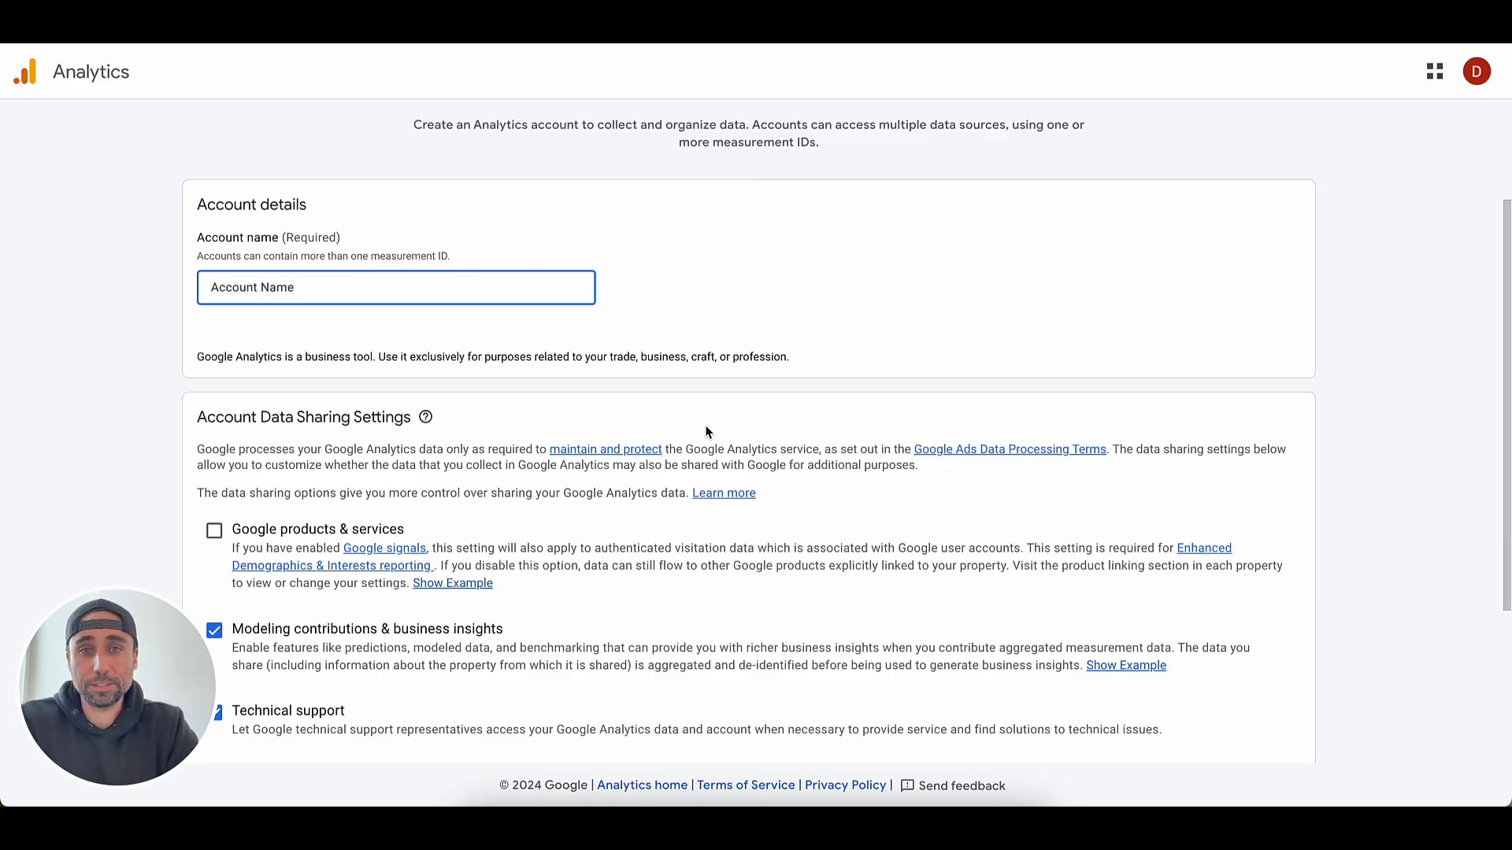
scroll(705, 426, "down", 3)
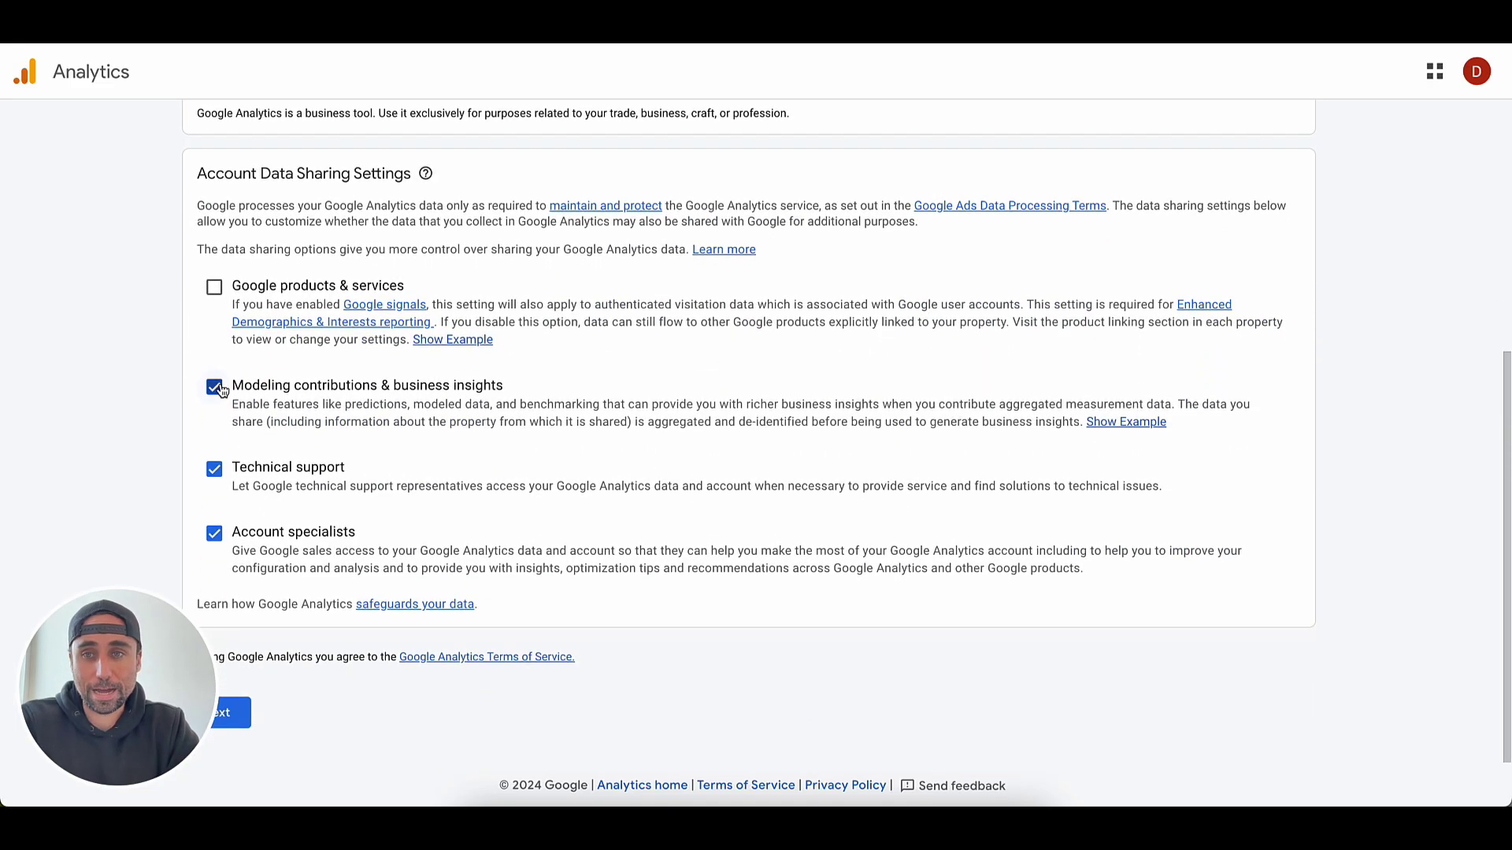
left_click(215, 387)
left_click(214, 469)
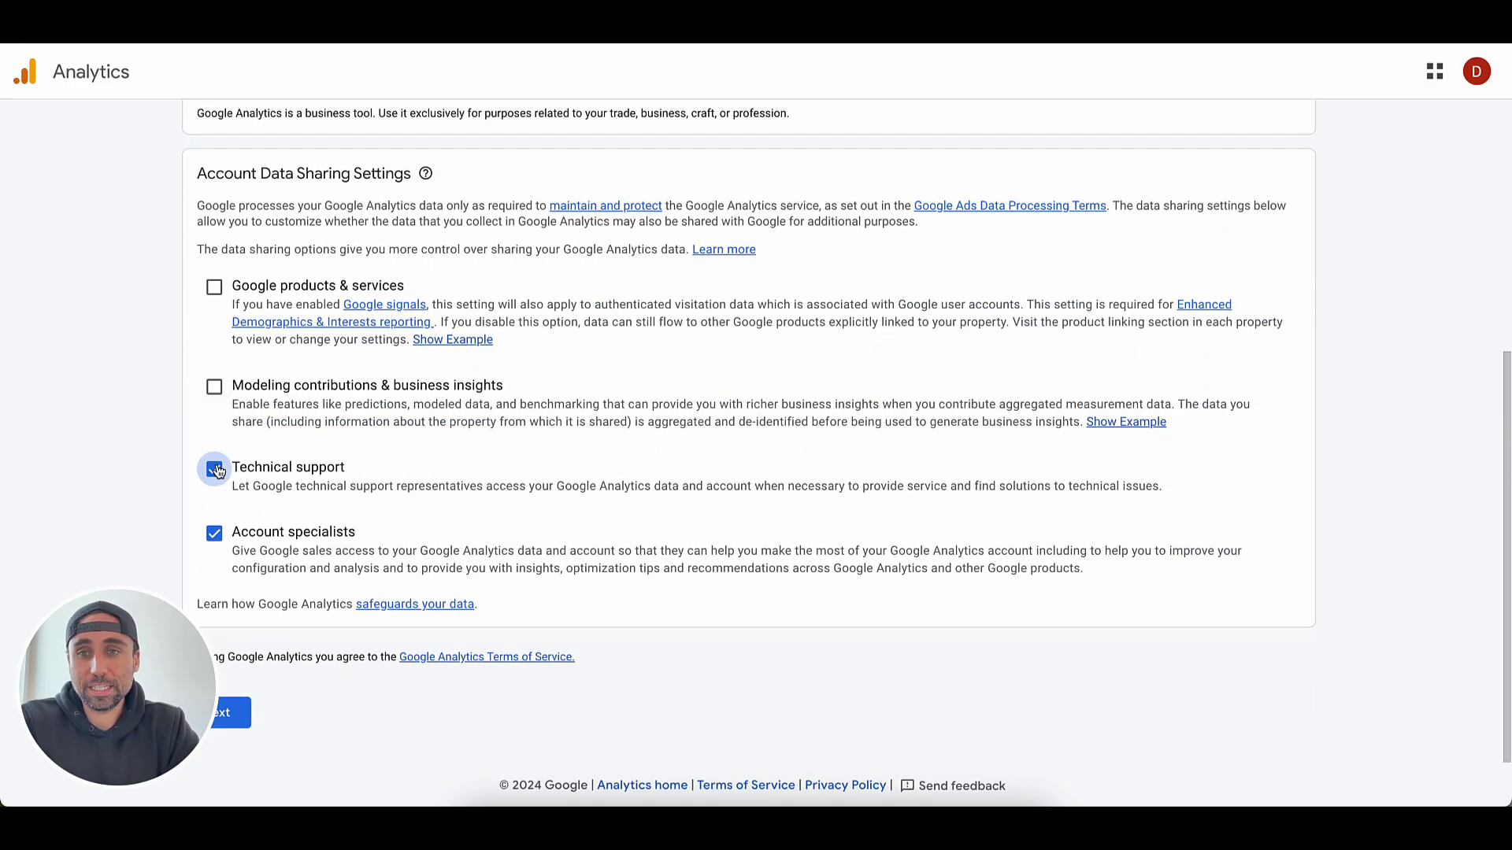
left_click(214, 533)
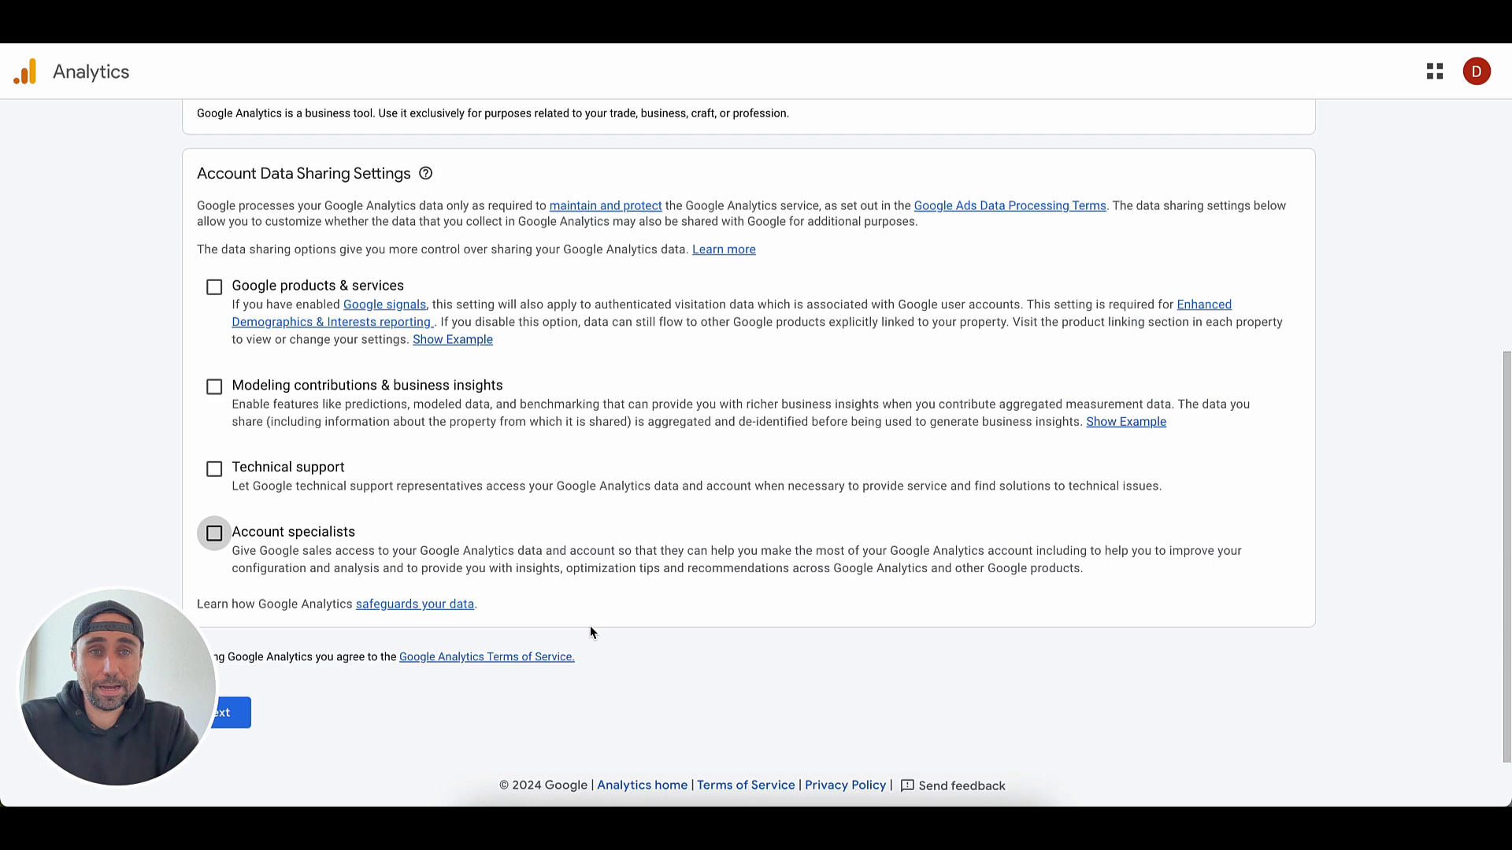
- Create the property 'New WordPress Website' with the (GMT-05:00) New York Time reporting time zone
left_click(232, 712)
left_click(631, 454)
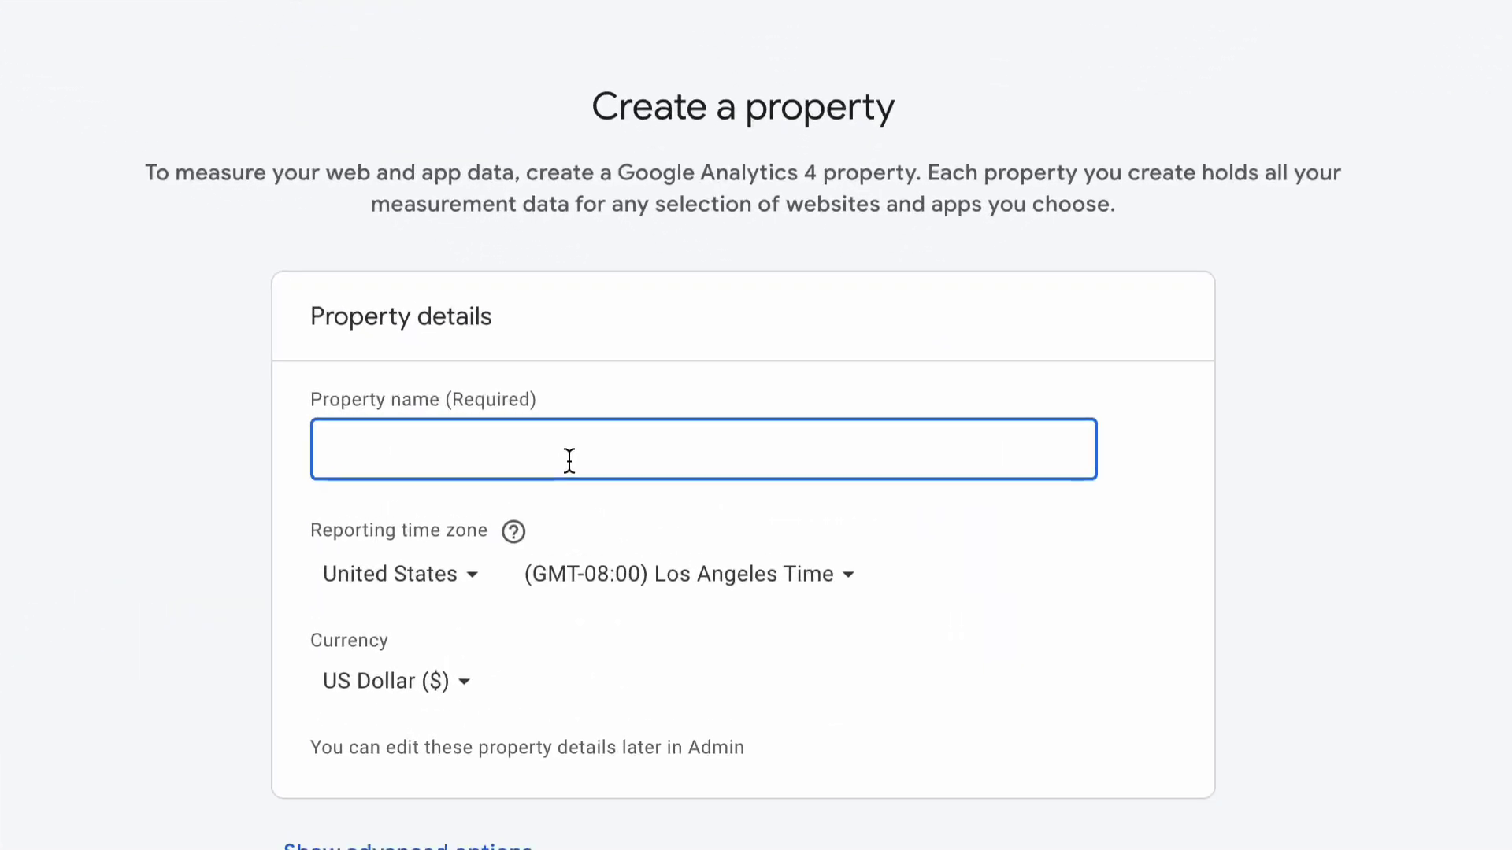
type("New WordP")
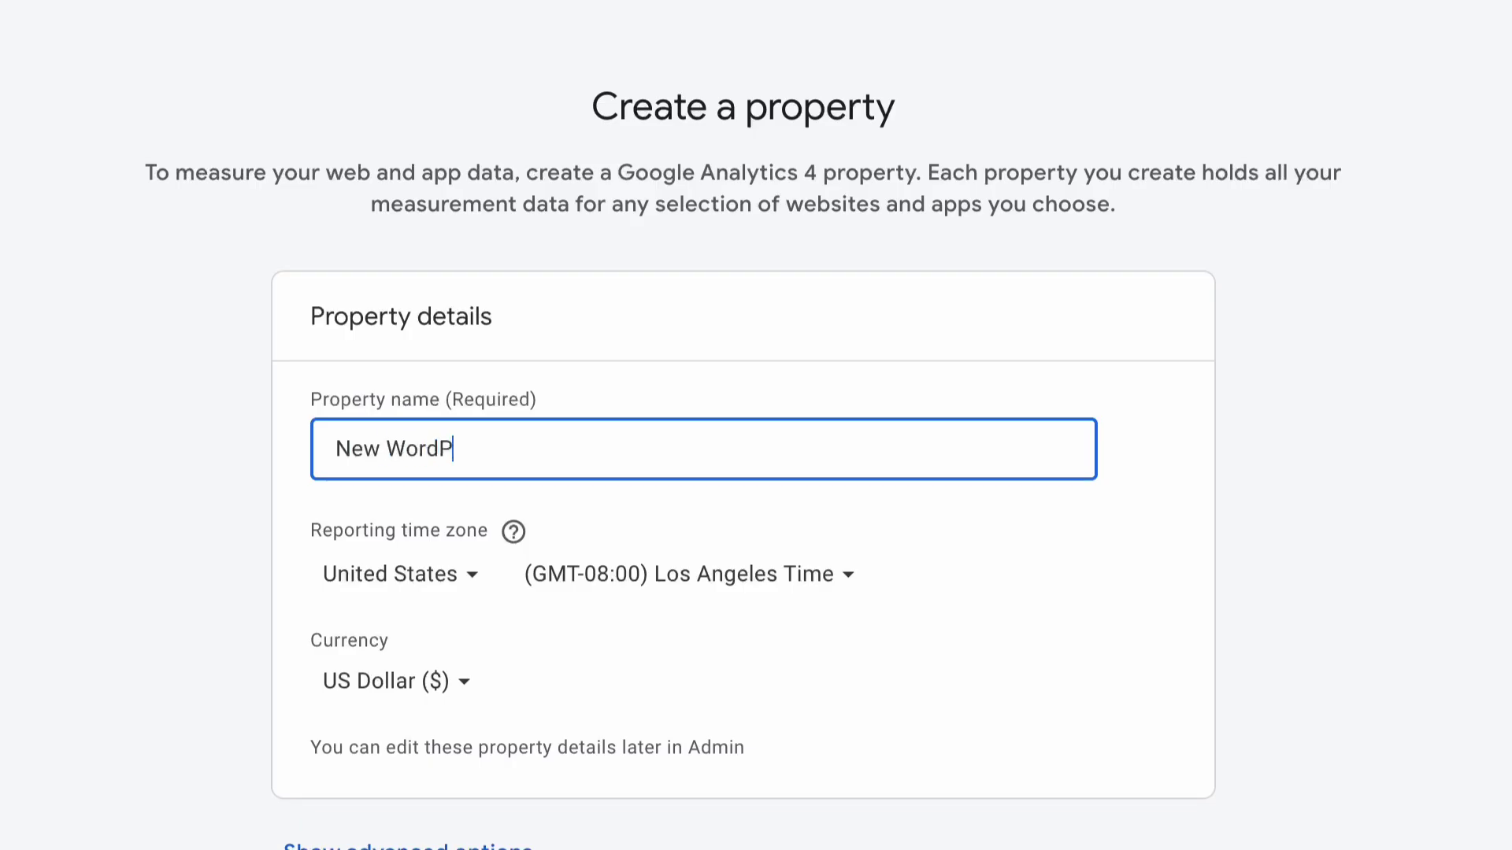
type("ress Website")
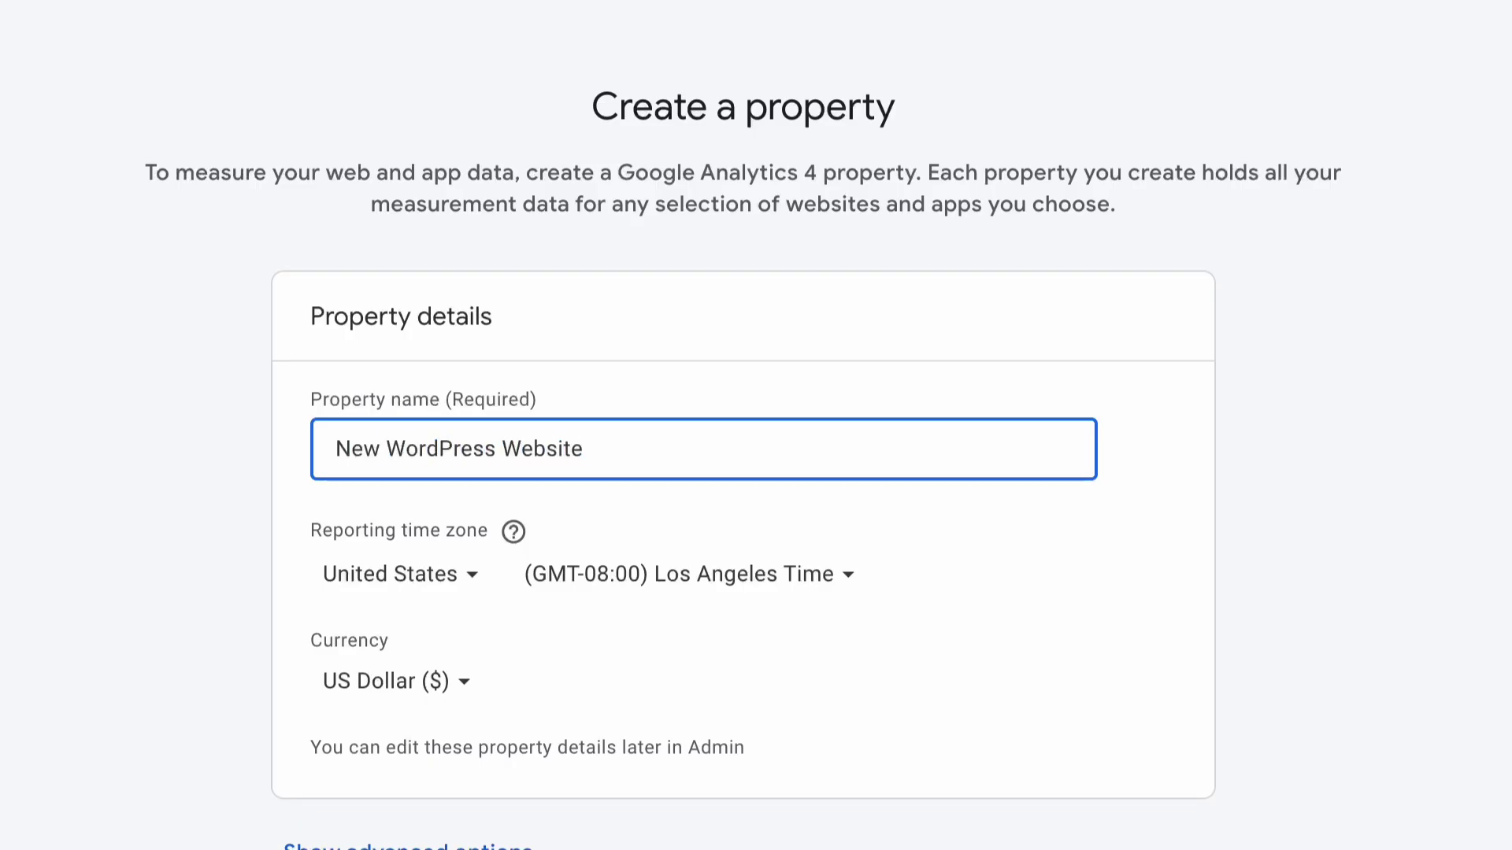
left_click(816, 577)
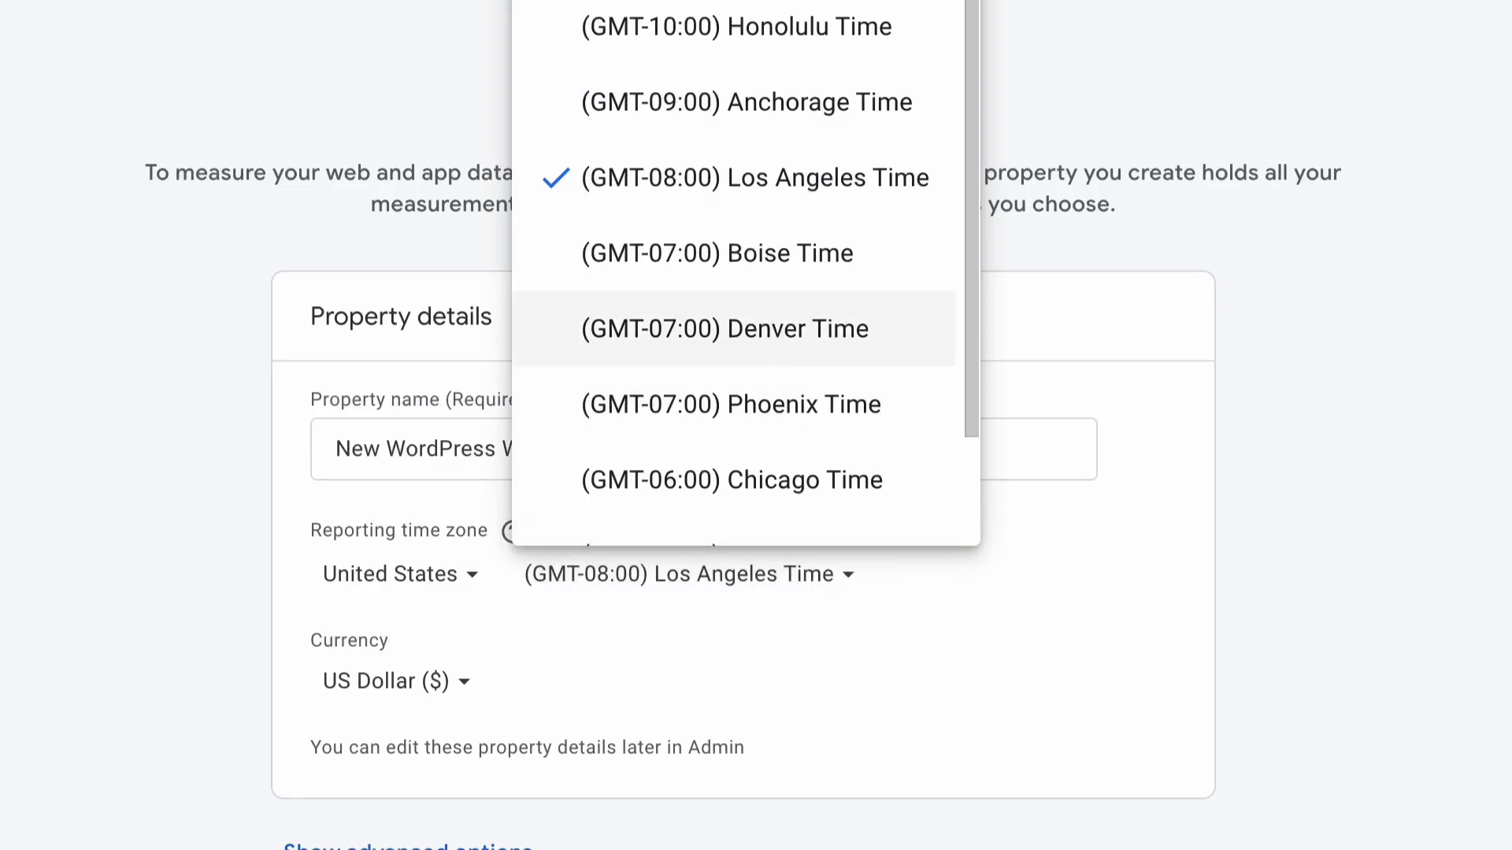
type("eas")
key("BackSpace")
key("BackSpace")
key("BackSpace")
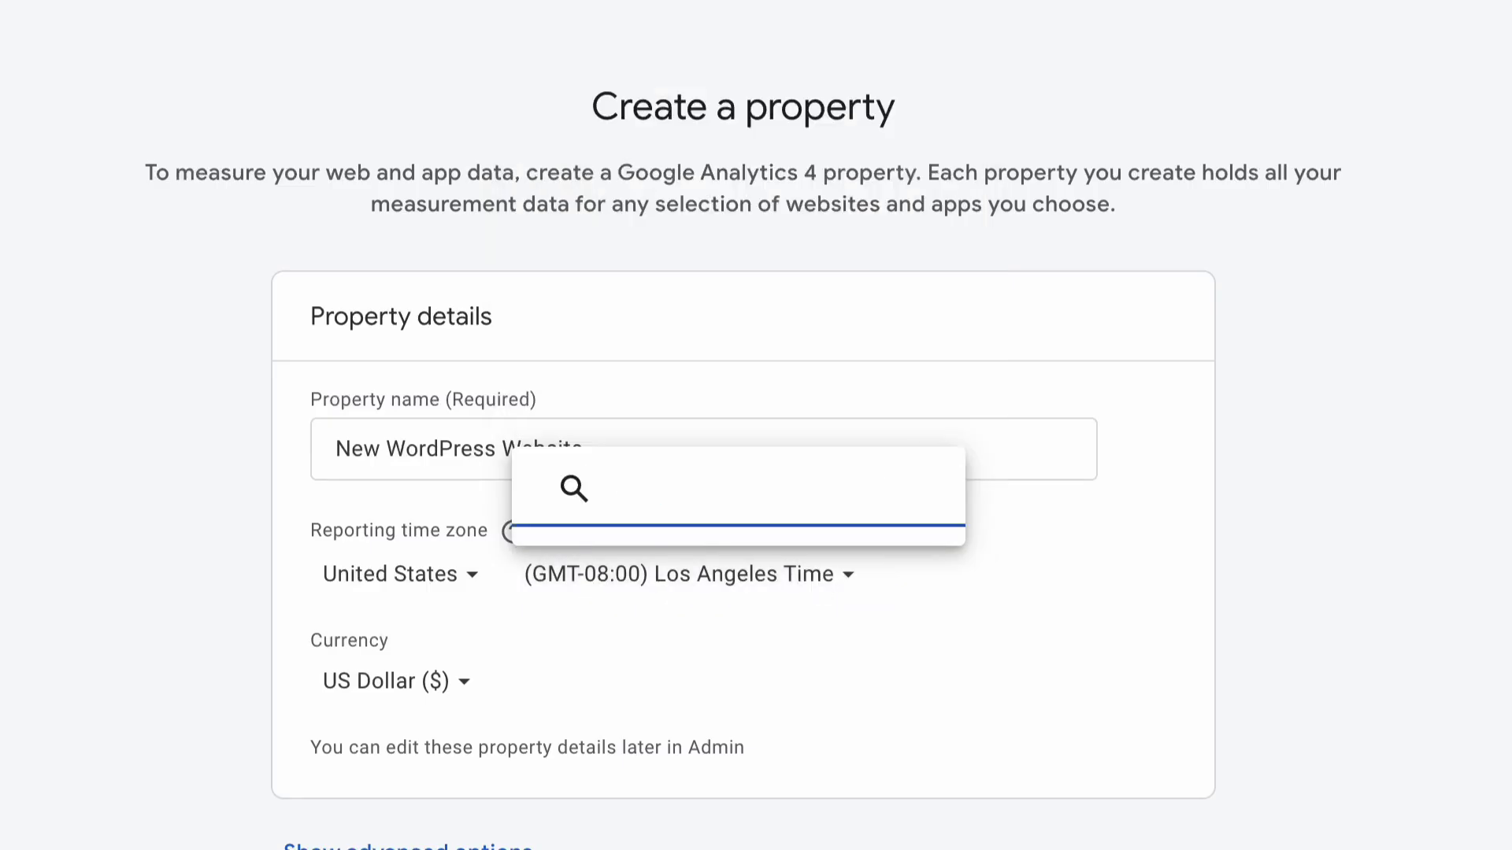
type("new")
left_click(815, 512)
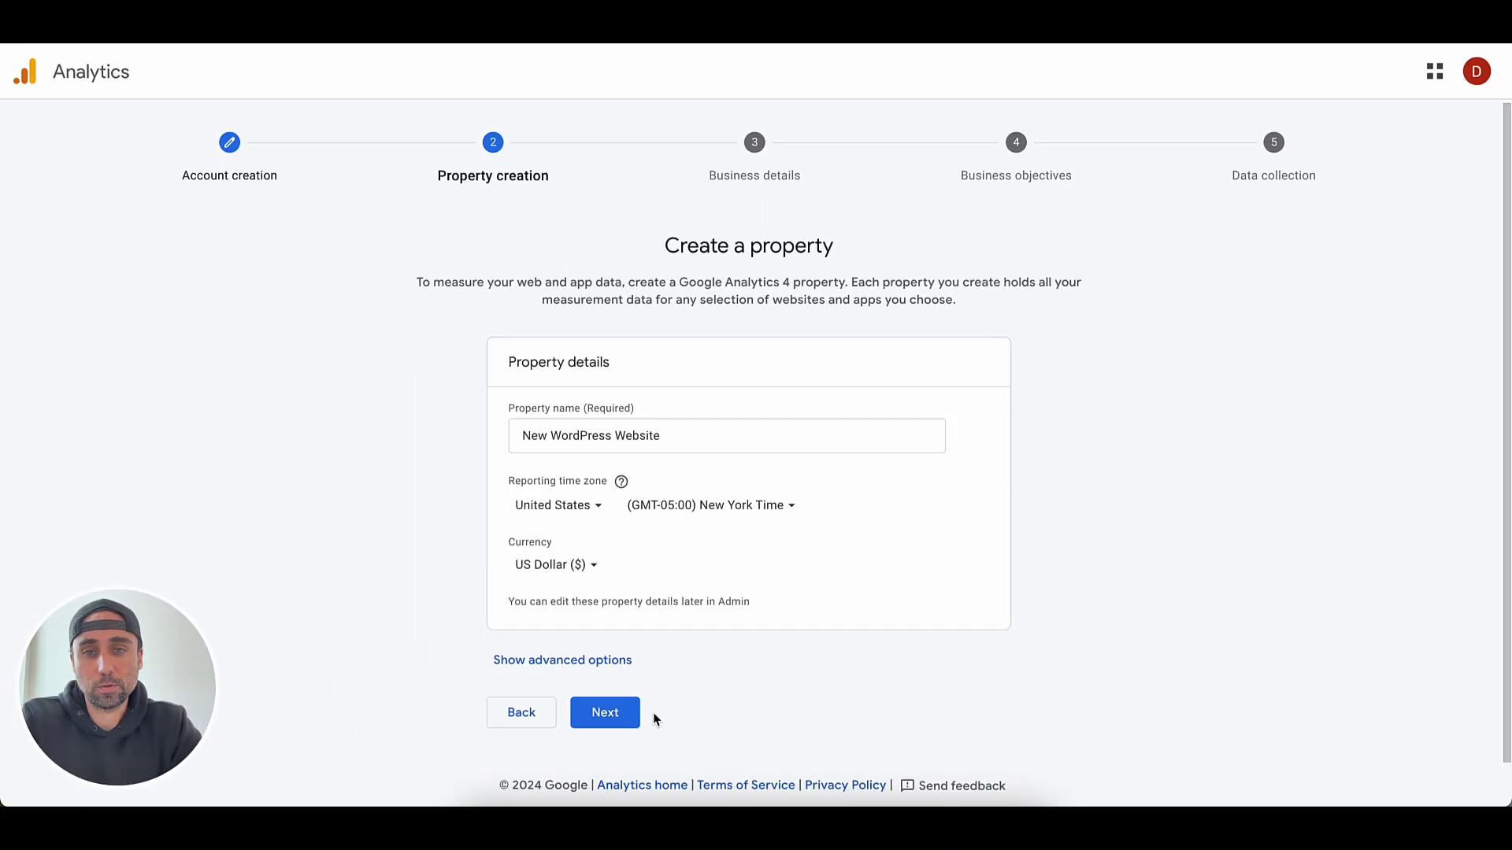
left_click(618, 713)
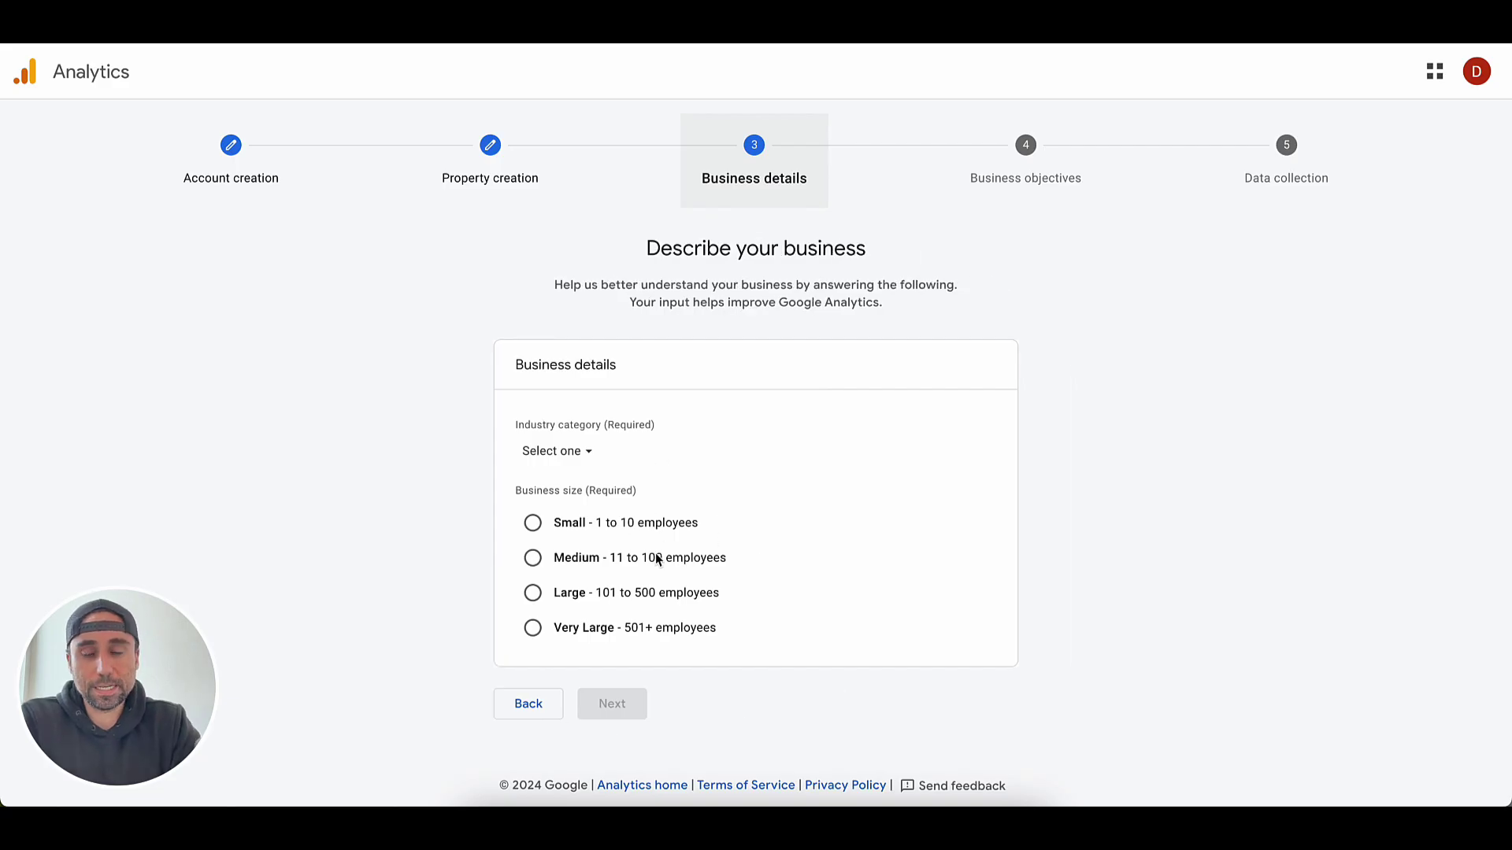
- Describe the business as Small (1 to 10 employees) in the Internet & Telecom industry
left_click(533, 523)
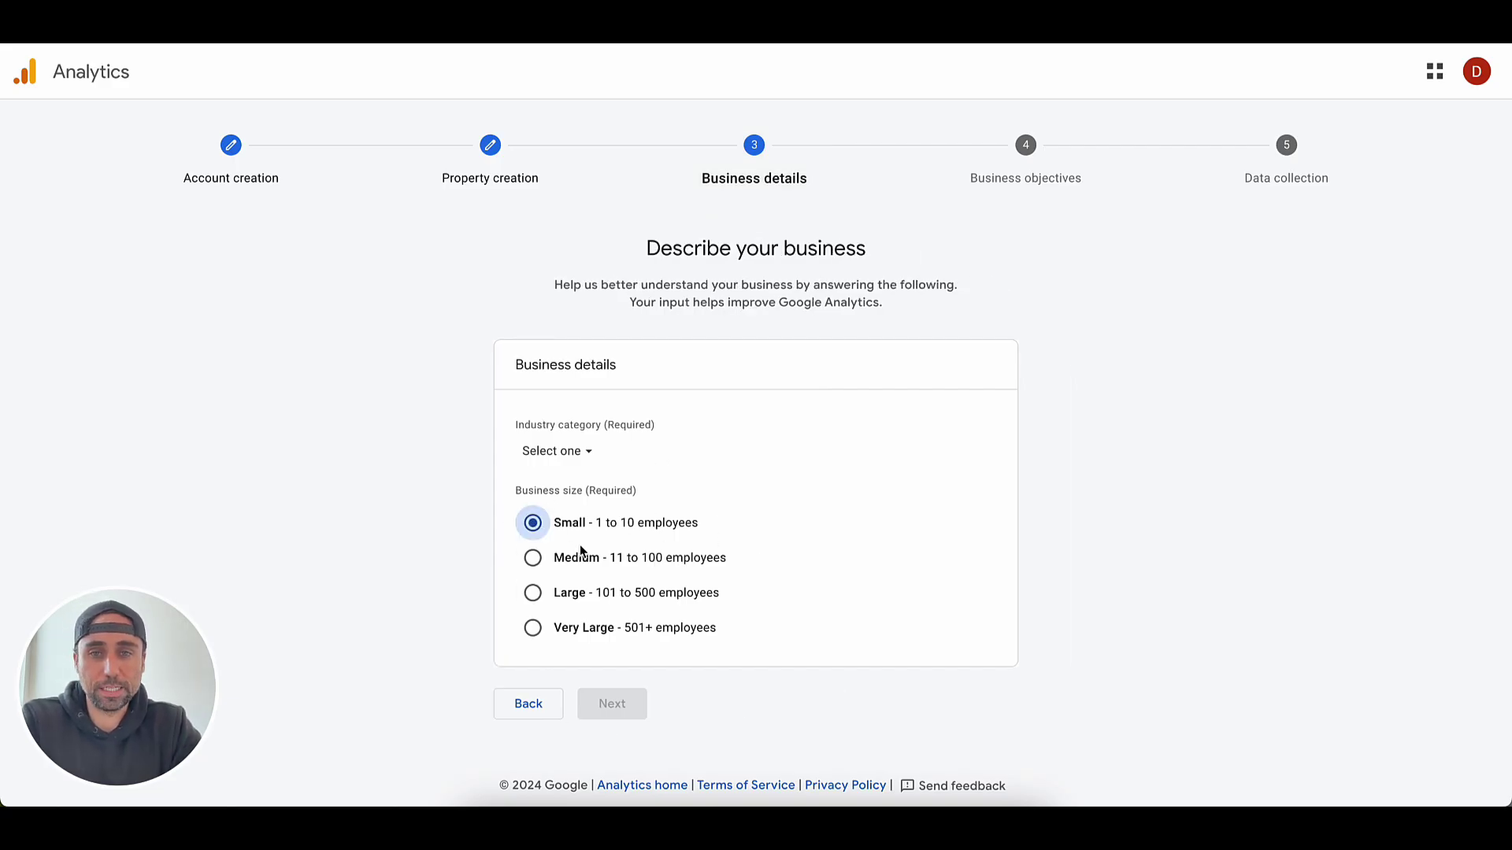
left_click(585, 451)
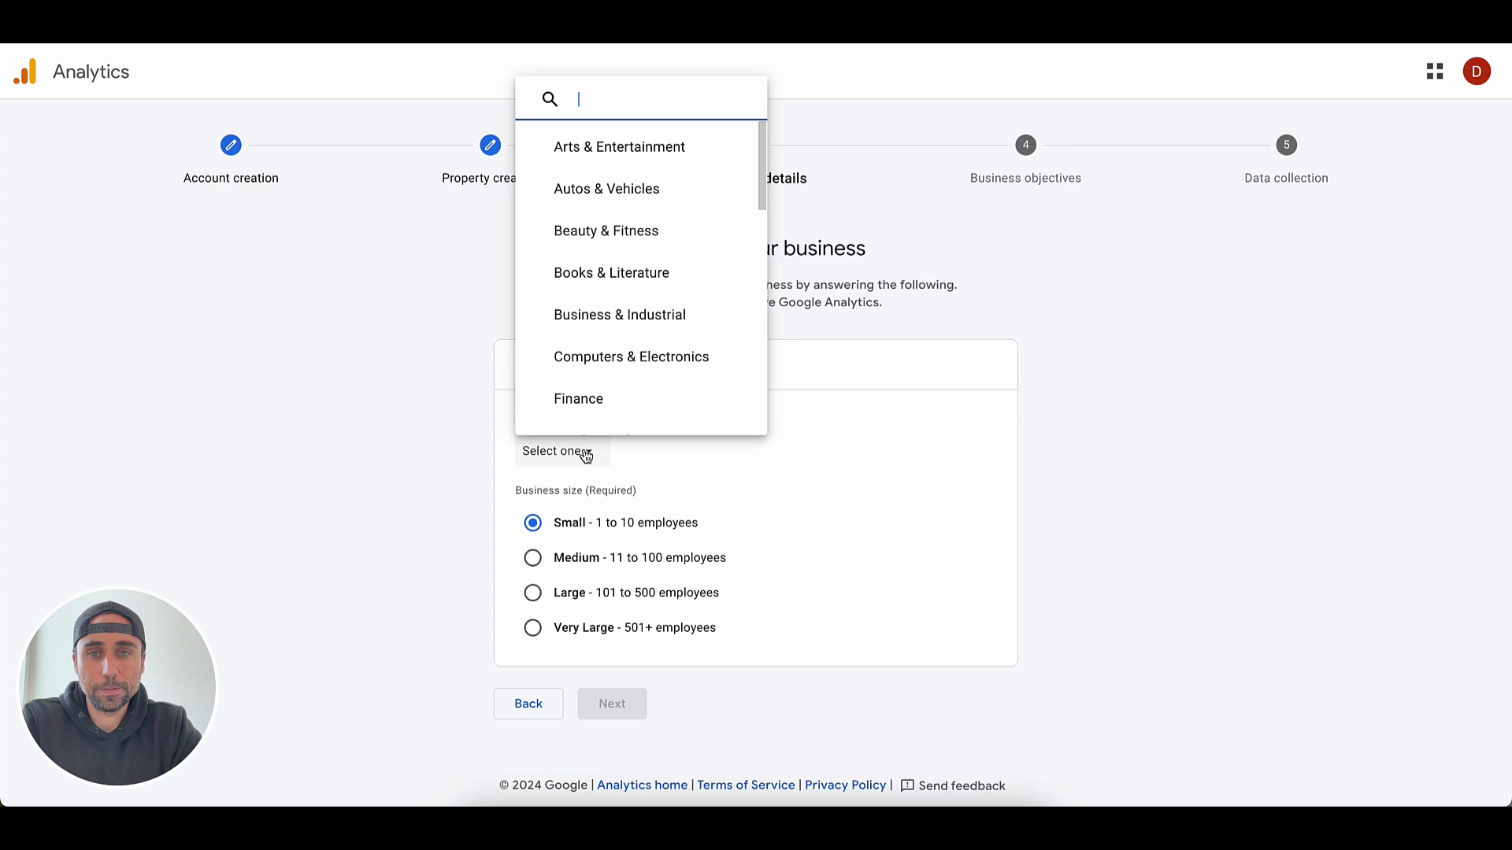
scroll(689, 308, "down", 1)
scroll(689, 307, "down", 5)
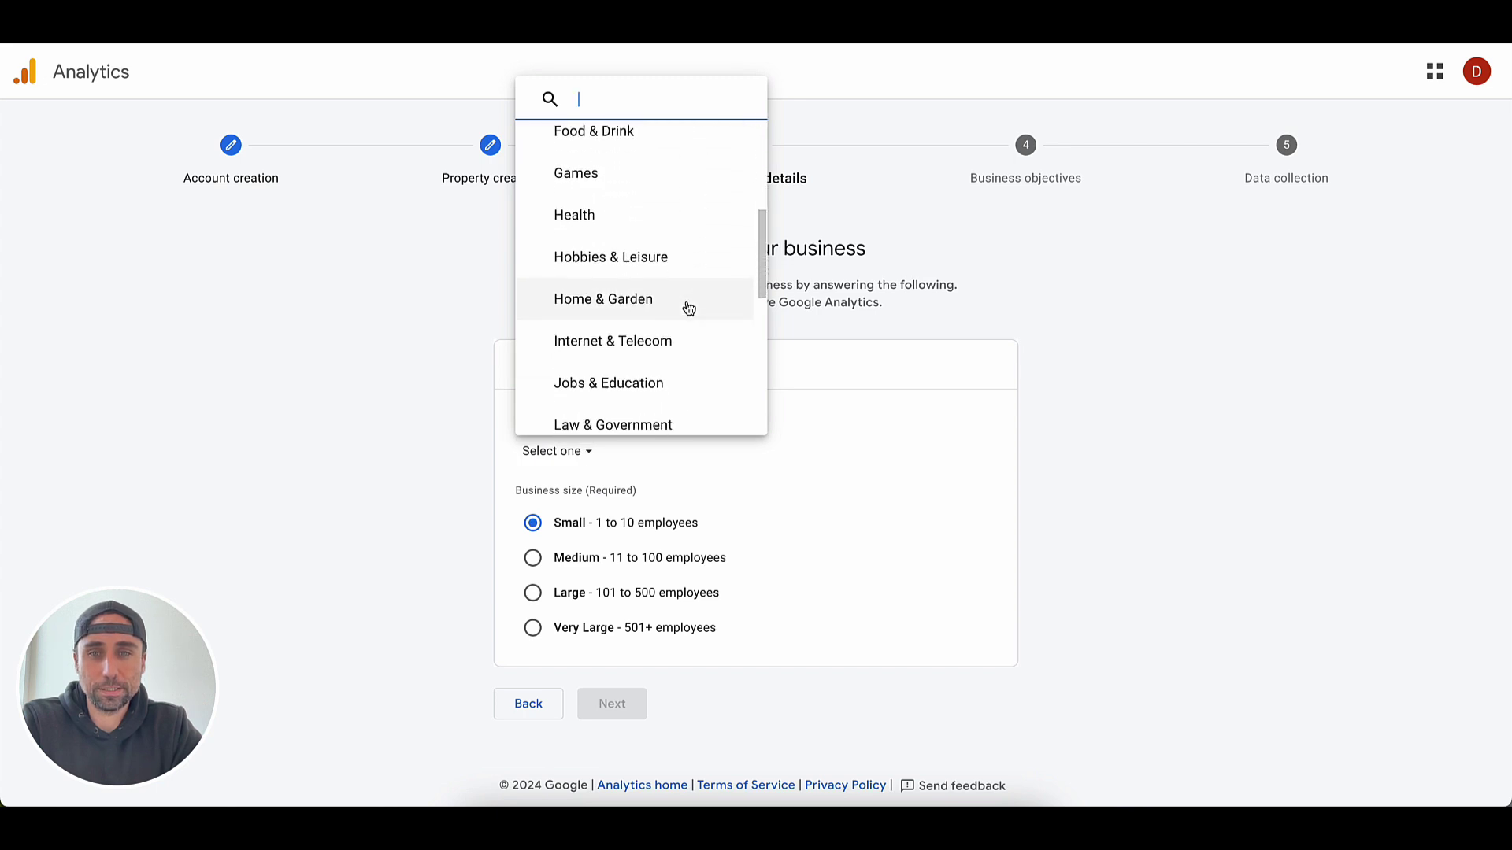
left_click(672, 284)
left_click(622, 703)
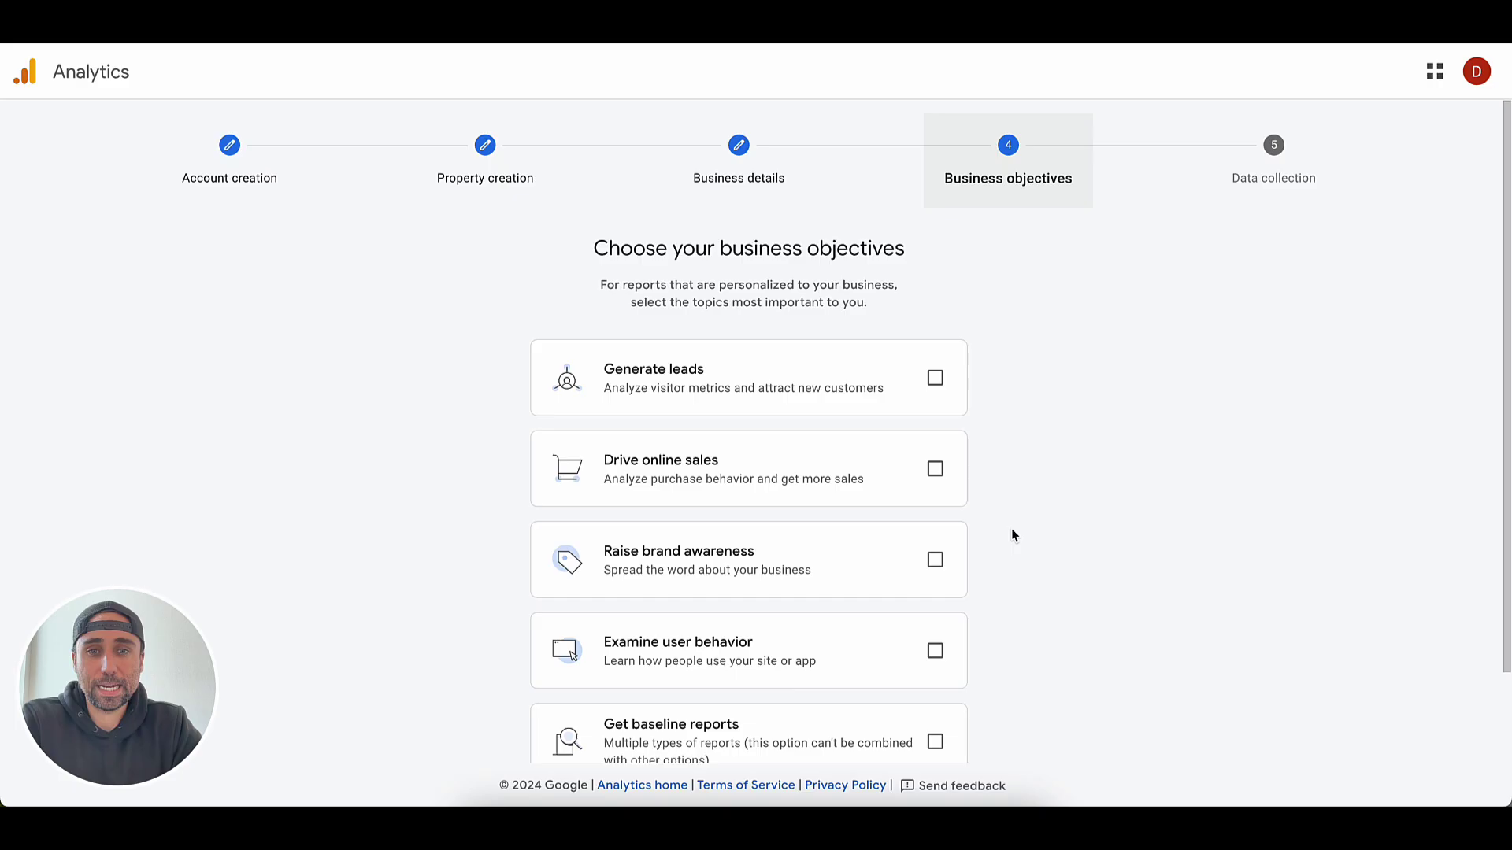
- Choose Get baseline reports as the business objective and create the account
scroll(1010, 533, "down", 1)
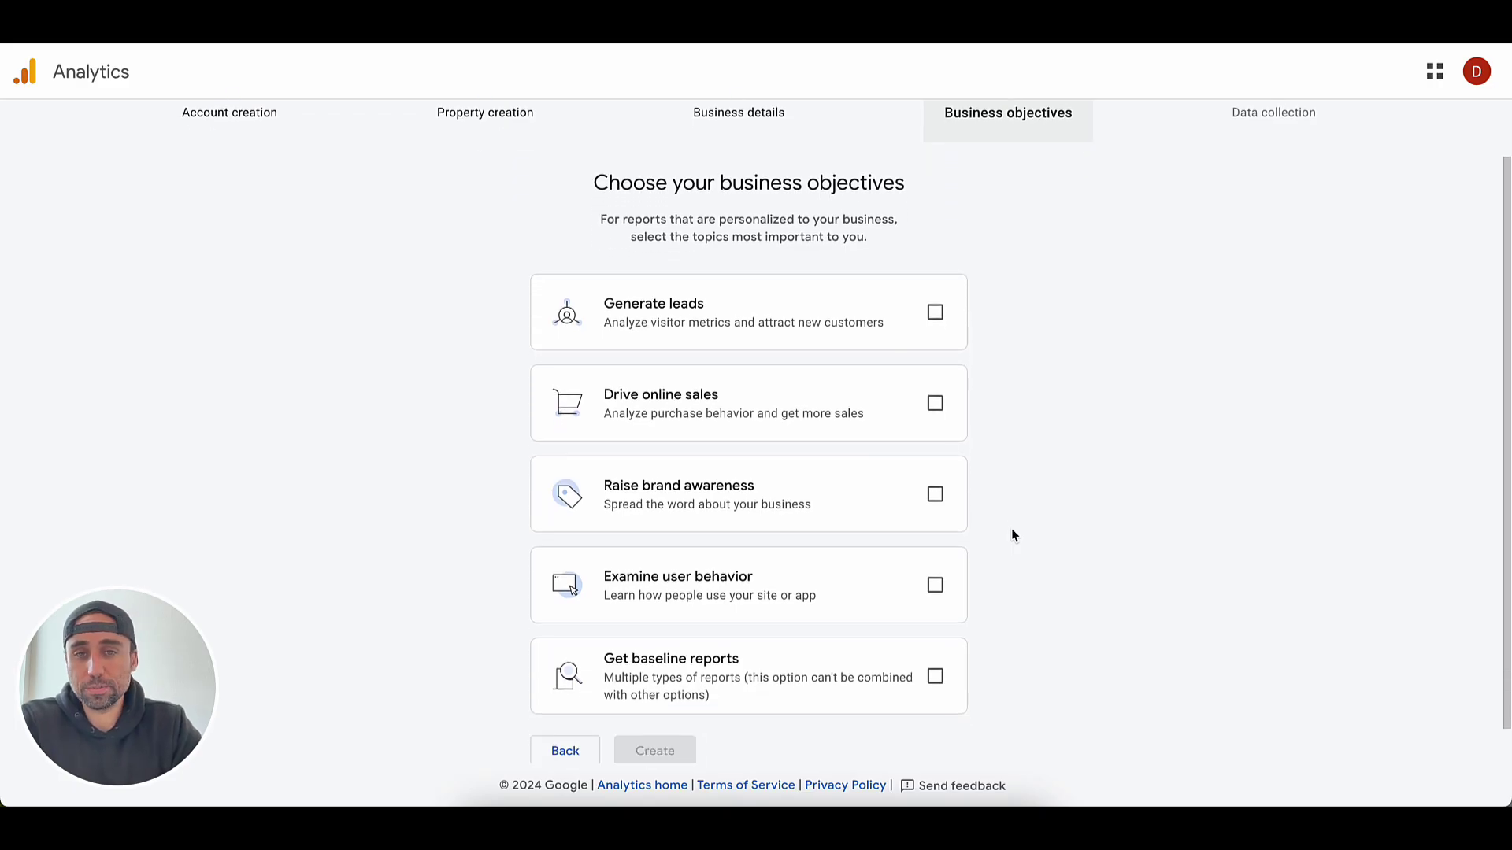
scroll(1008, 533, "up", 1)
left_click(936, 357)
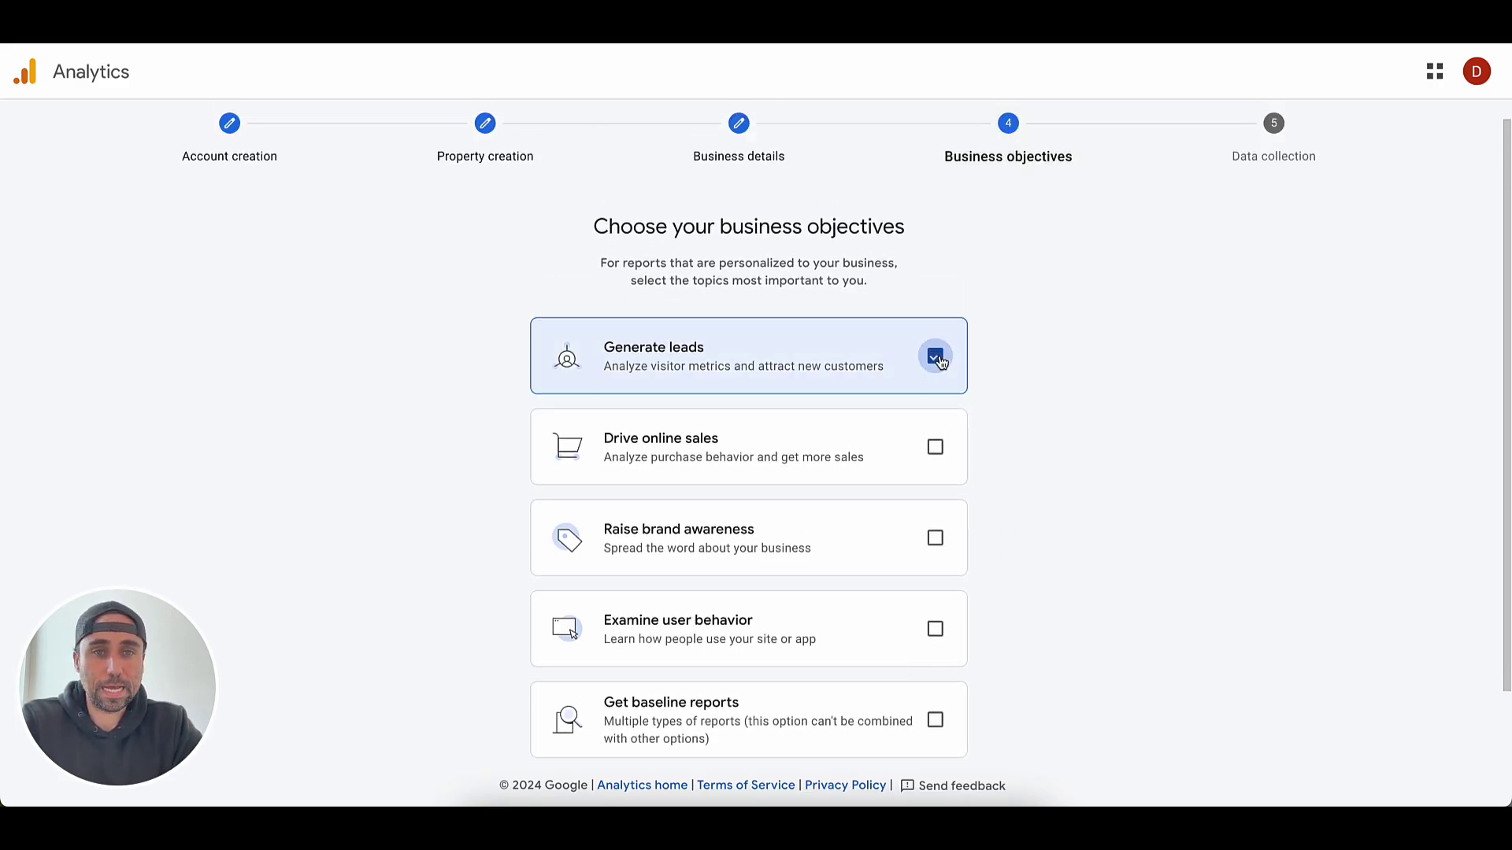
left_click(945, 727)
scroll(1030, 714, "down", 1)
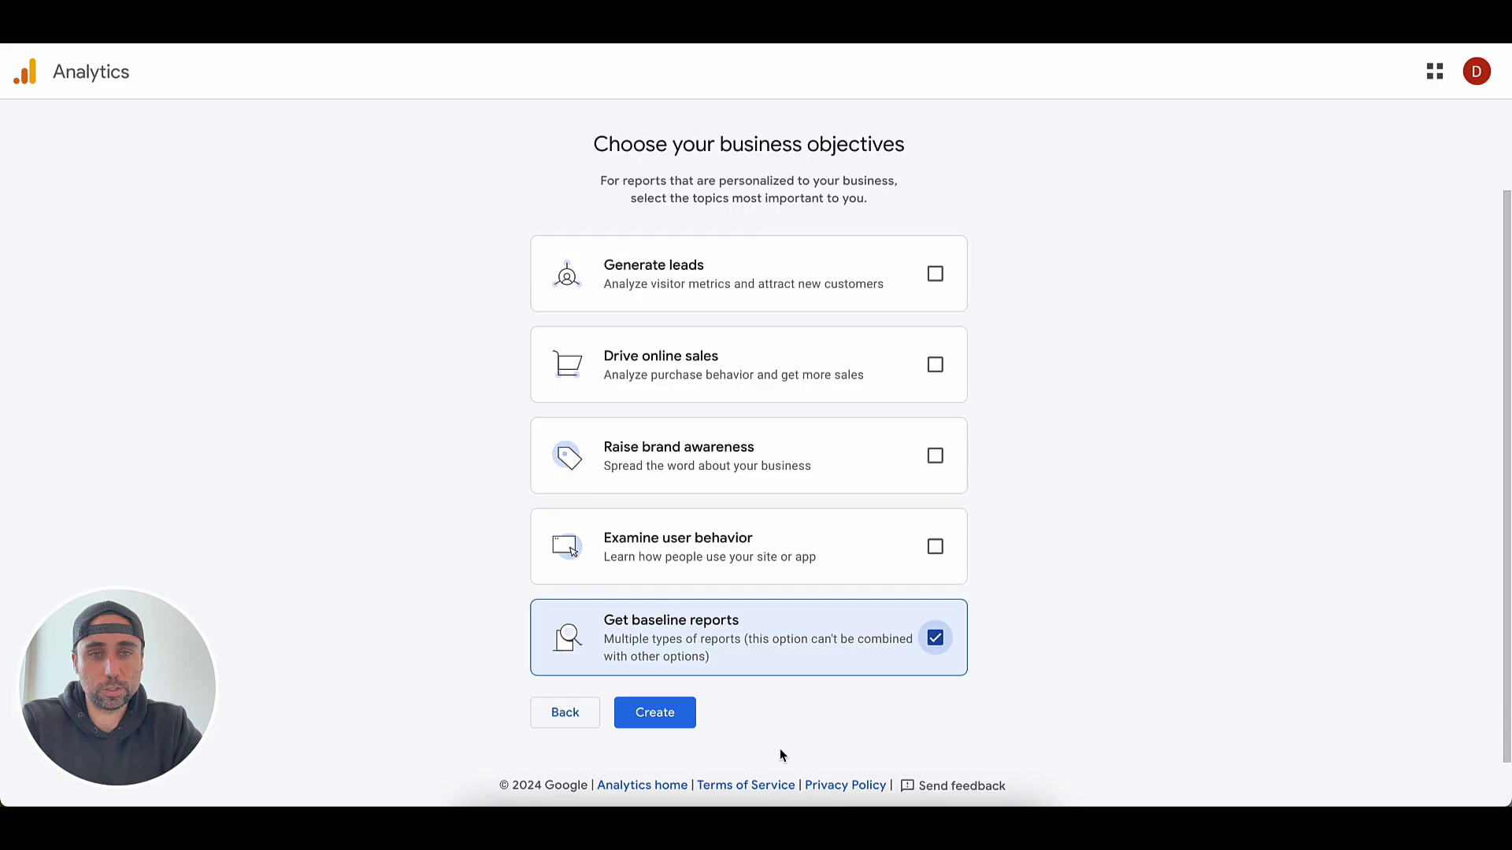
left_click(660, 713)
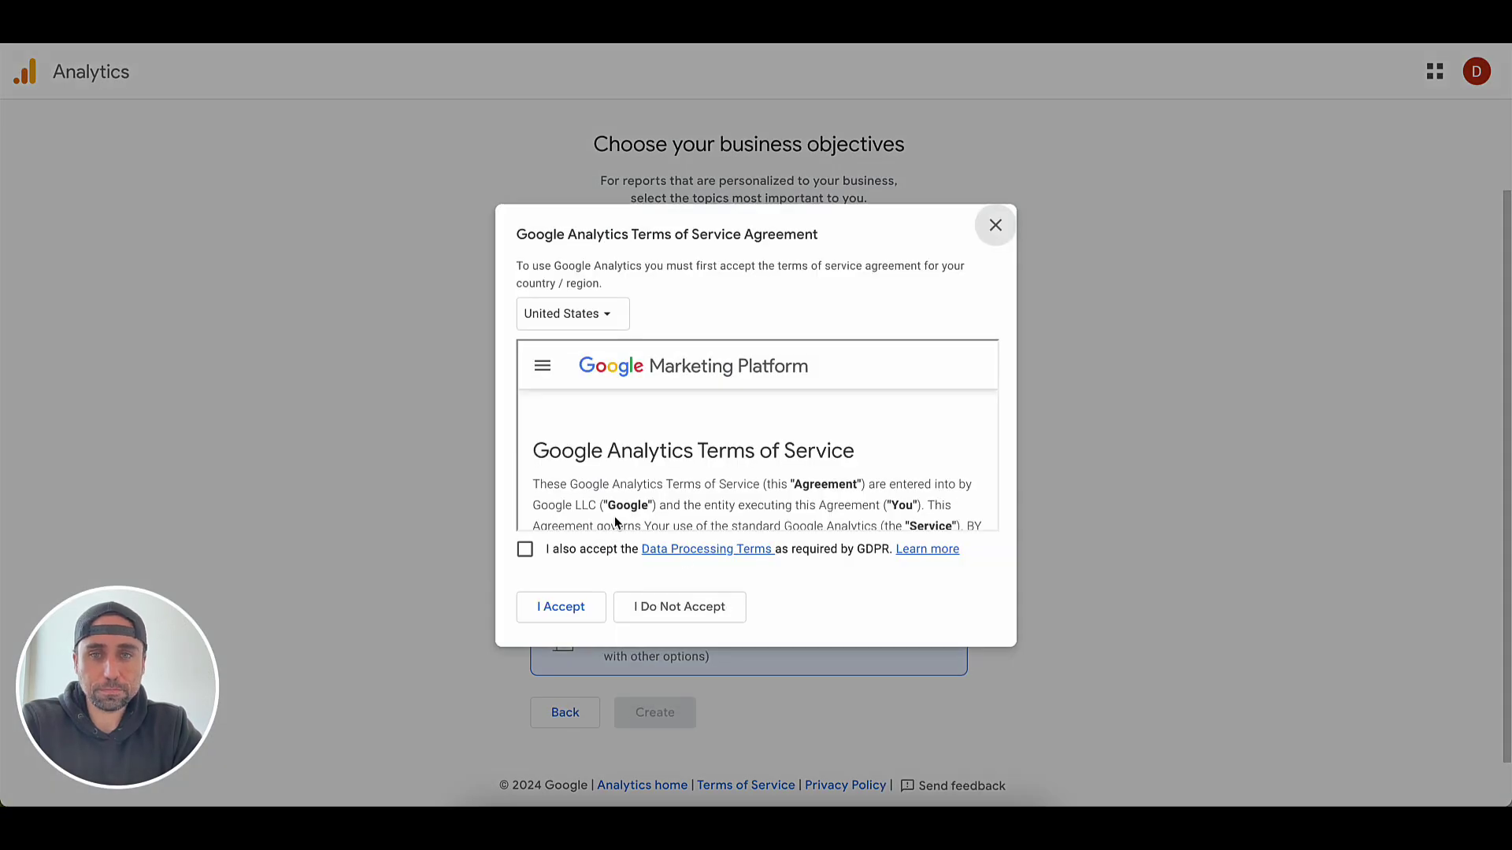
- Accept the Terms of Service with the Data Processing Terms and choose Web as the platform
left_click(526, 550)
left_click(560, 607)
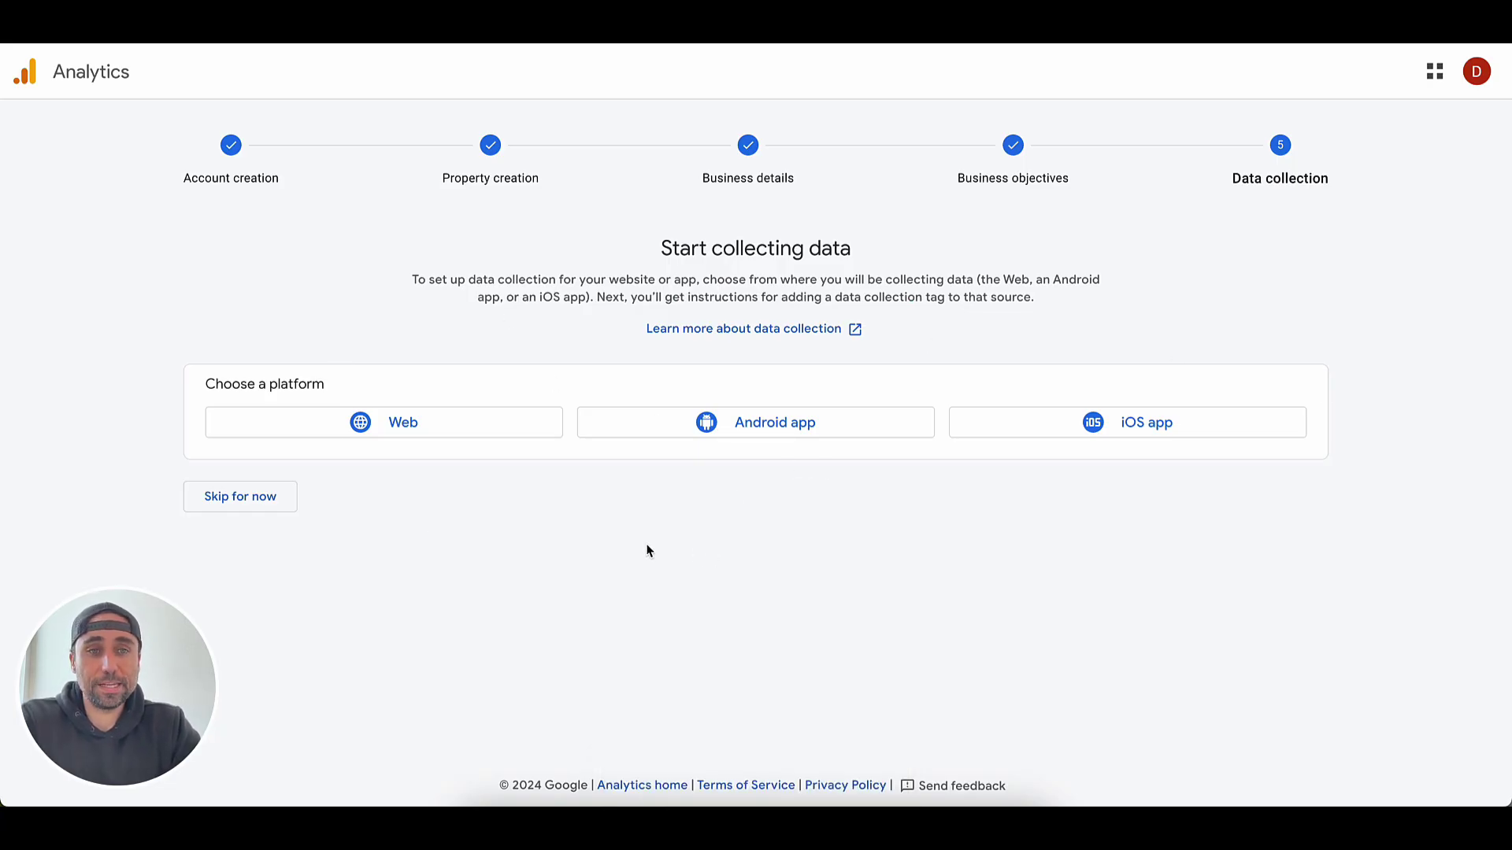
left_click(407, 434)
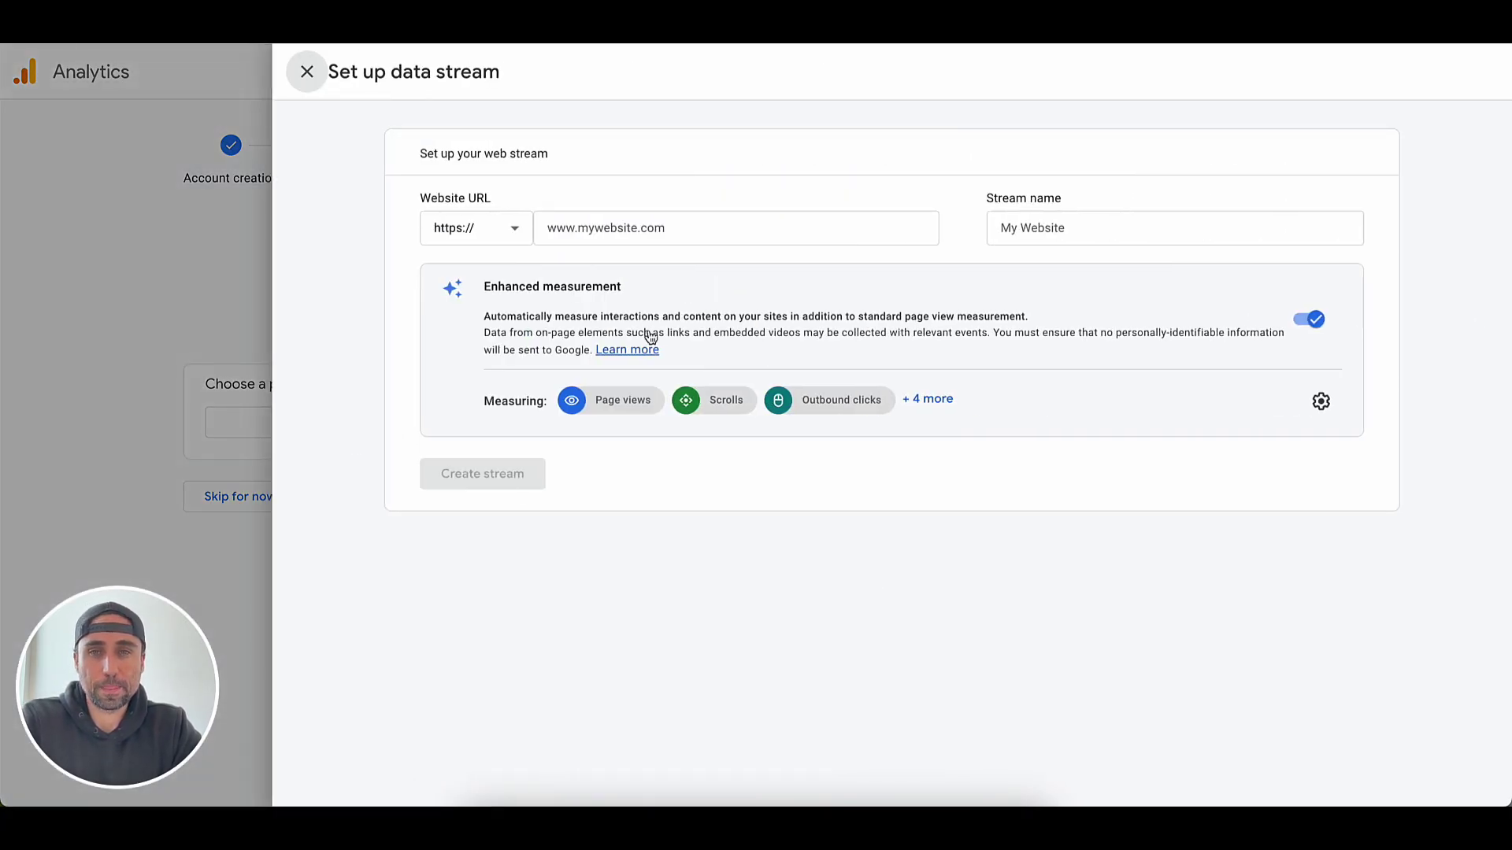
left_click(587, 228)
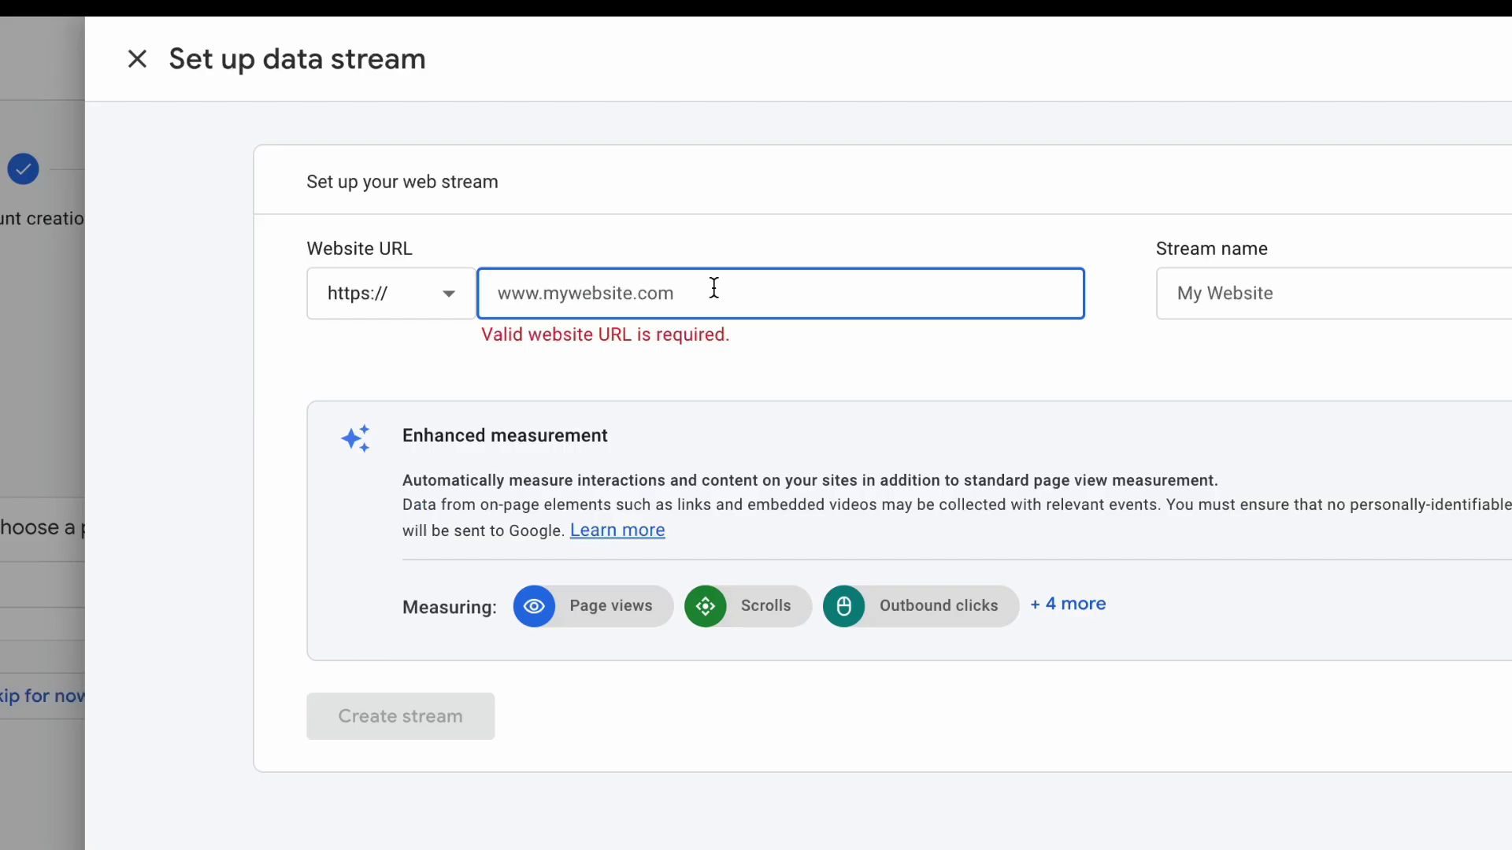
type("https://grateful-swiftlet-f65d95.instawp.xyz/")
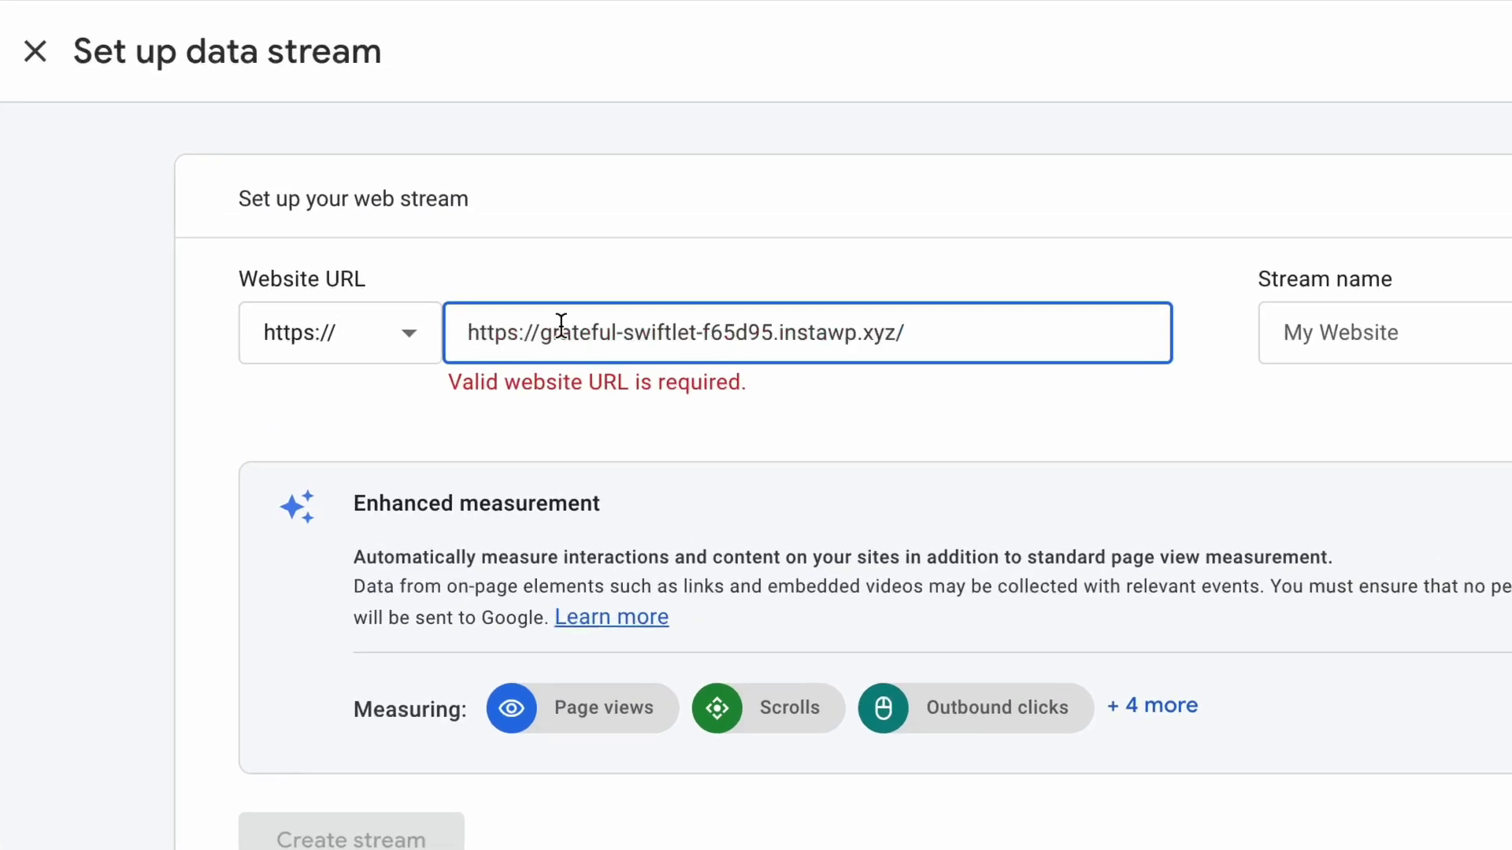
left_click_drag(539, 331, 332, 345)
key("BackSpace")
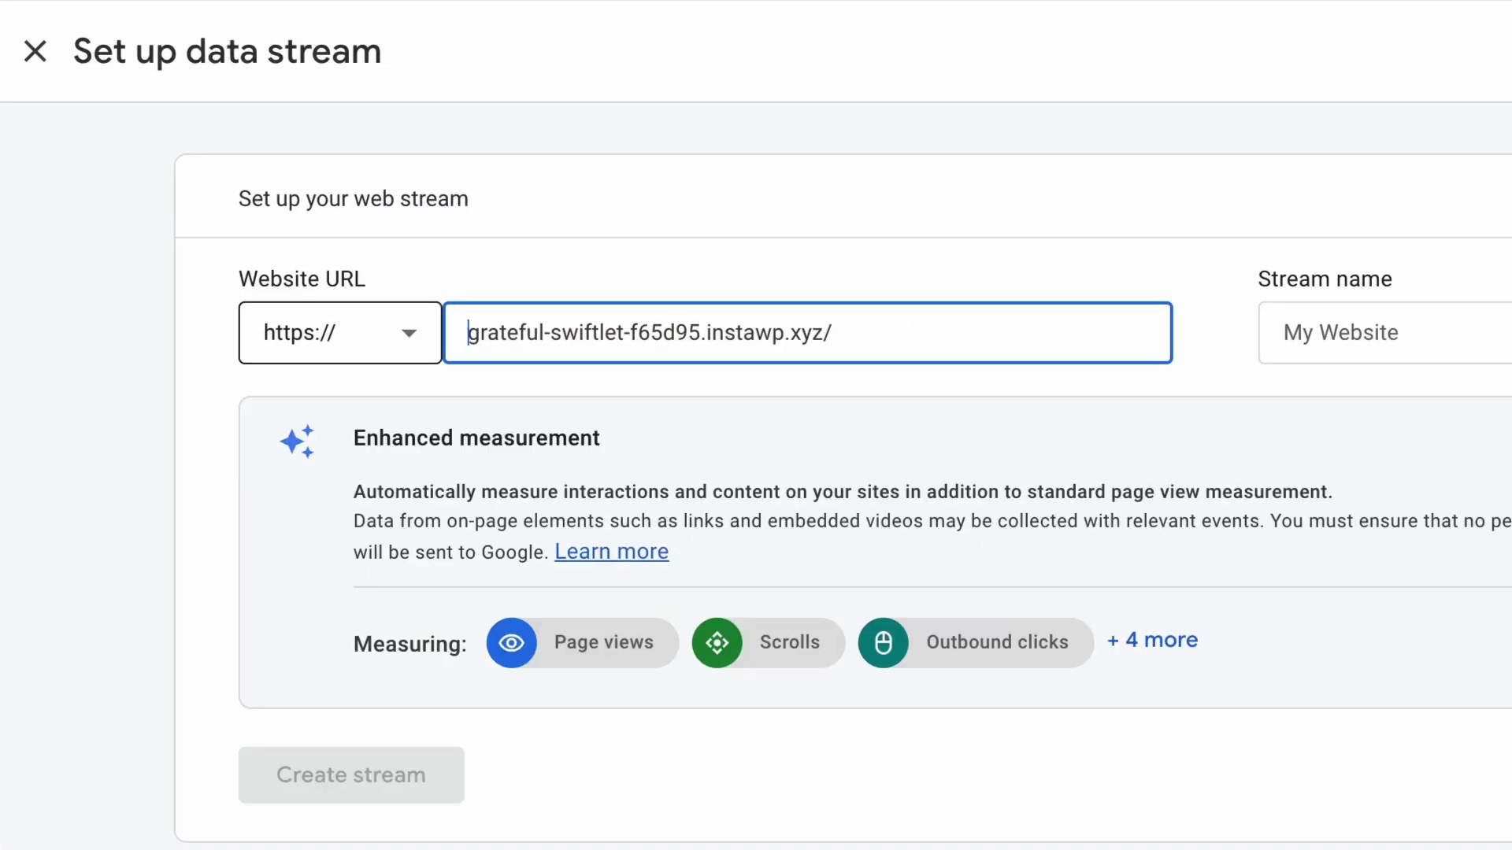
left_click(1076, 274)
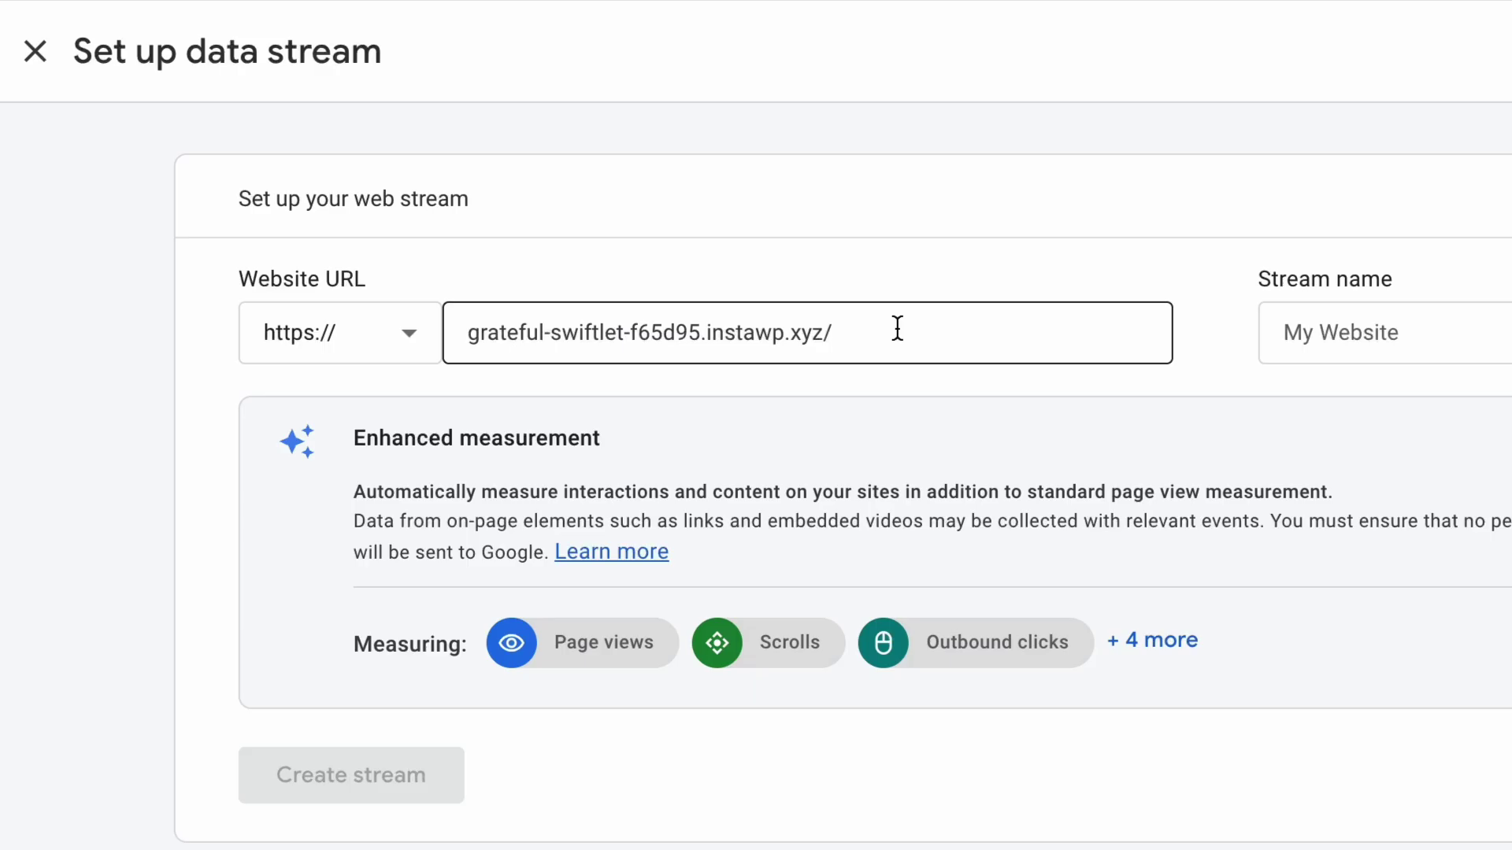
left_click(850, 329)
left_click_drag(867, 334, 400, 332)
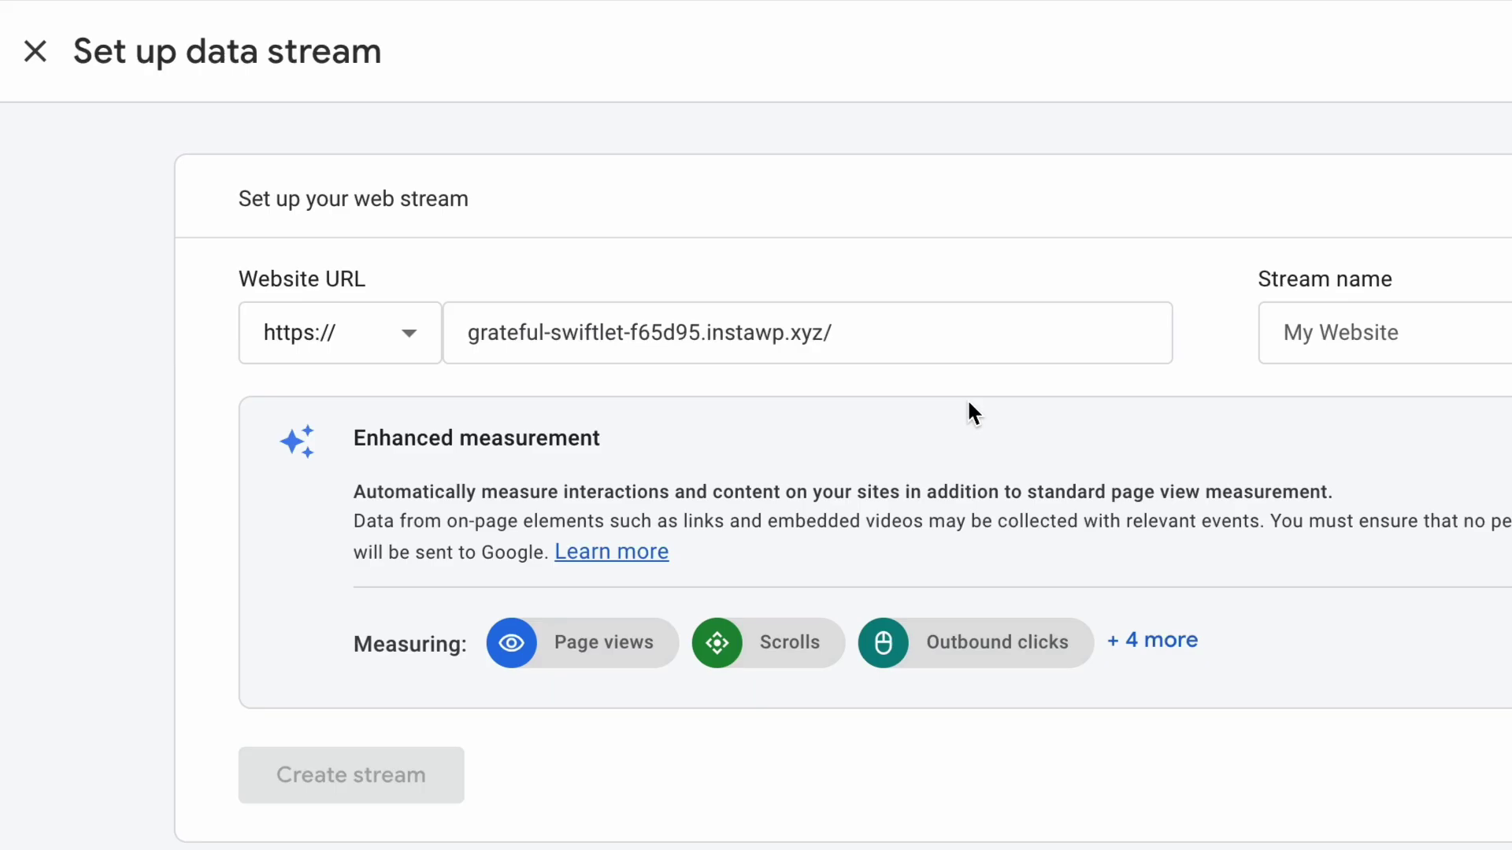
- Name the data stream 'Website Traffic'
left_click(1488, 330)
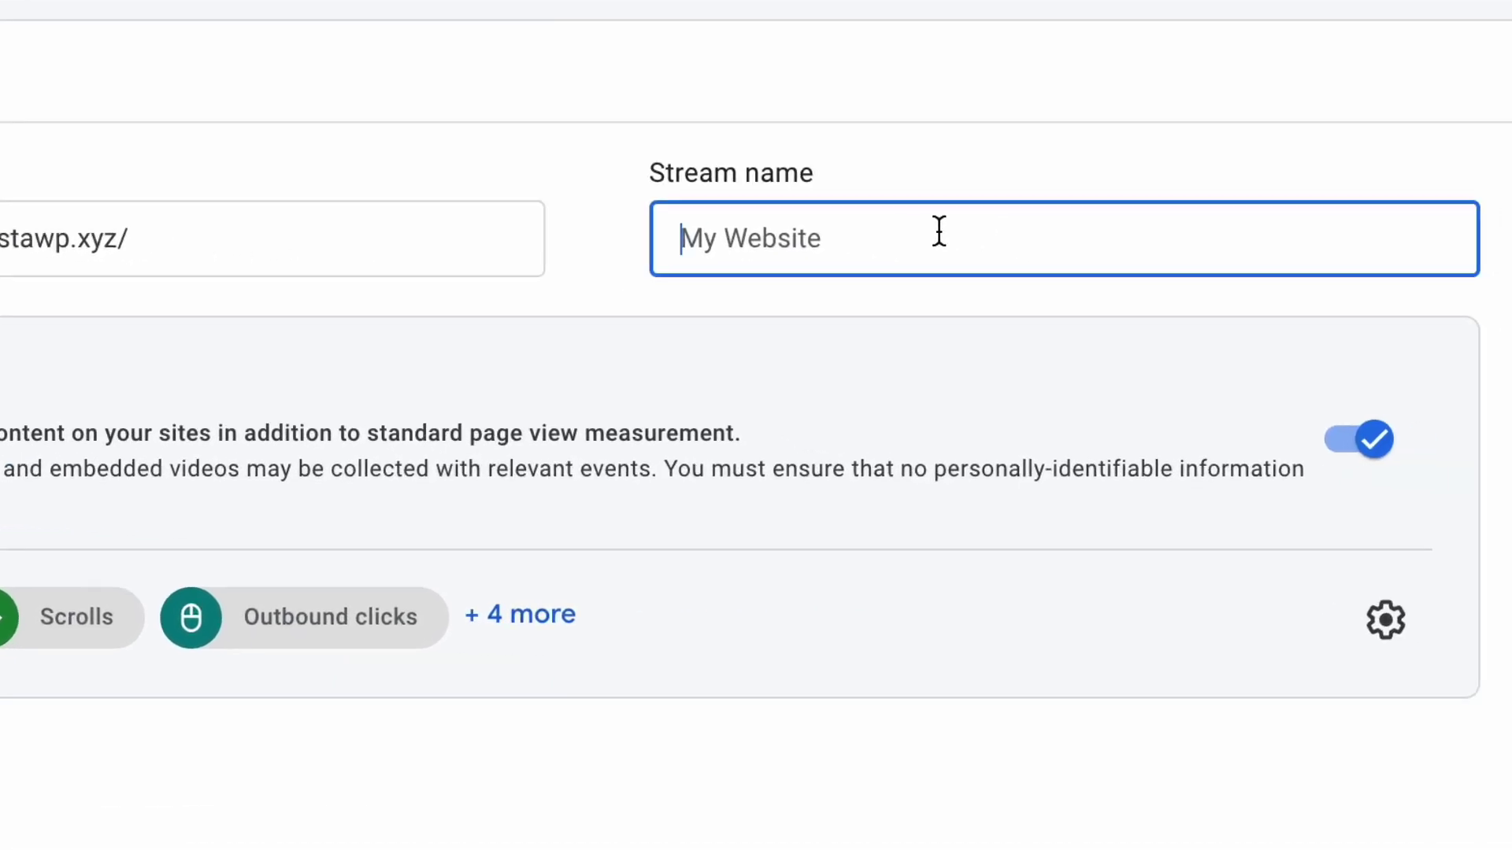
type("Websi")
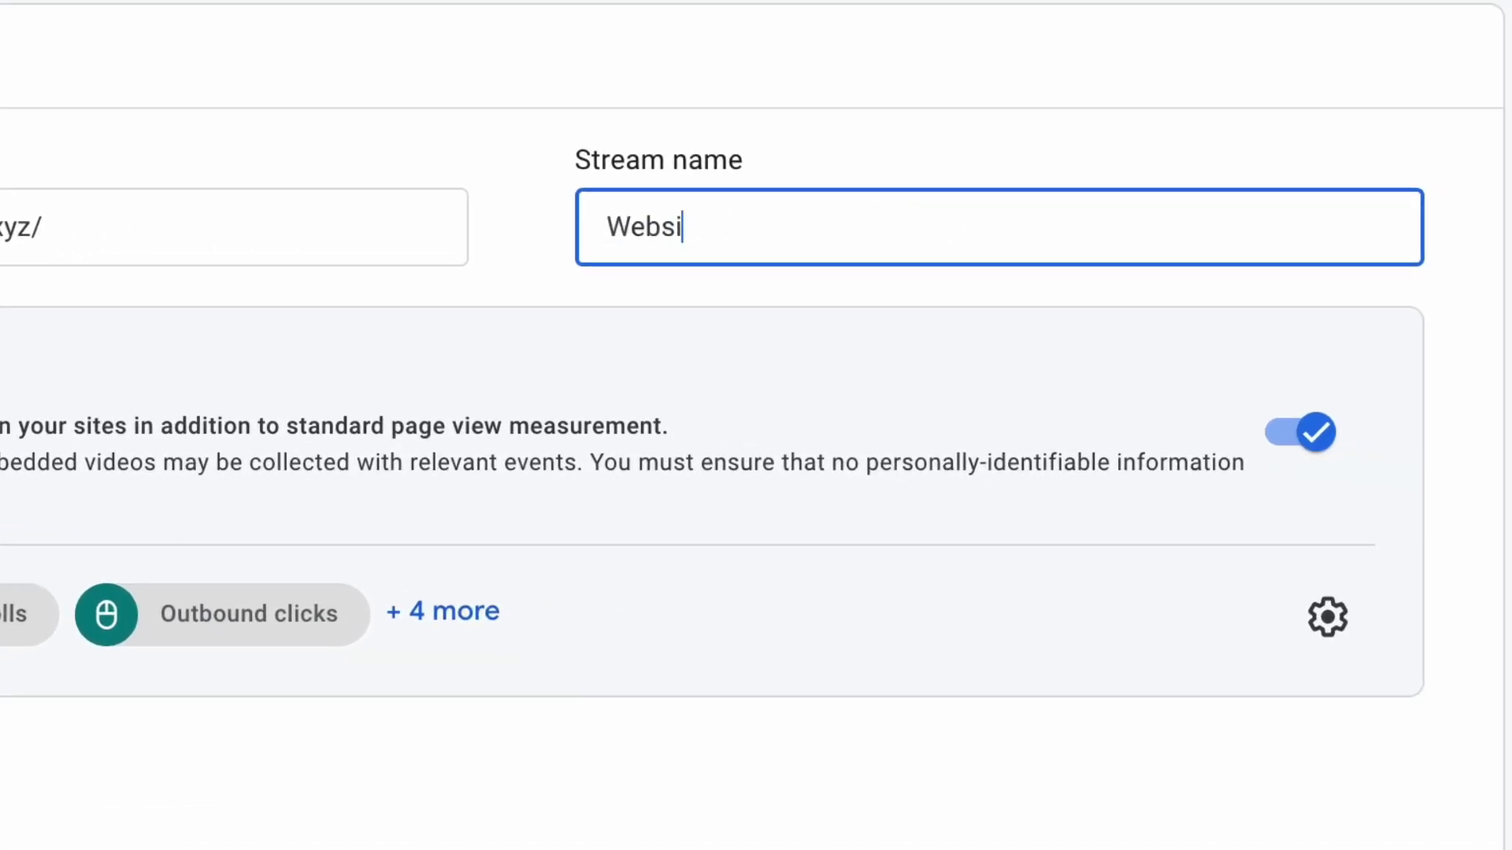
type("te Traffic")
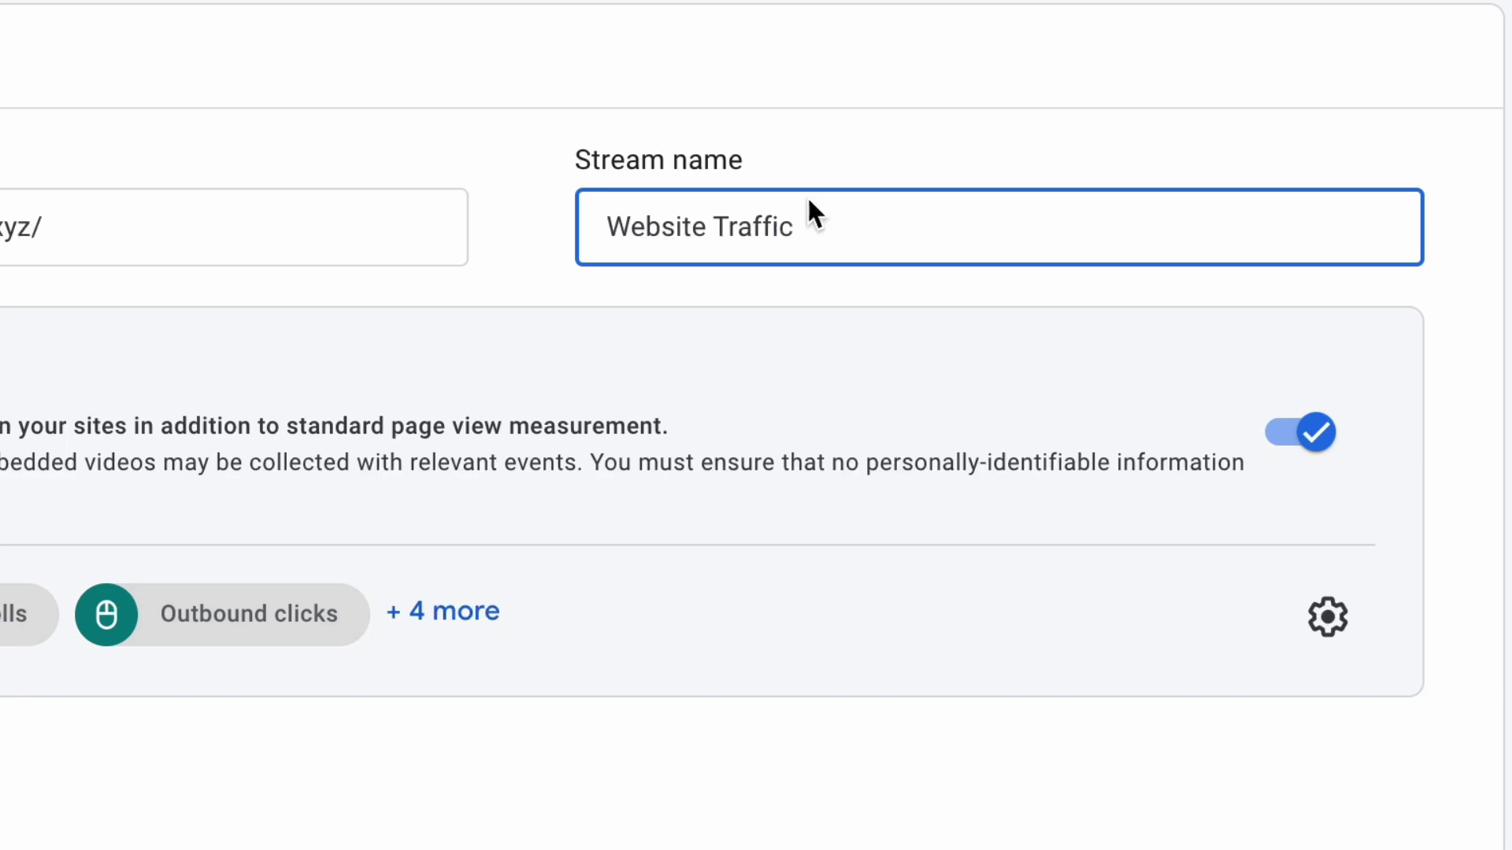
left_click(411, 78)
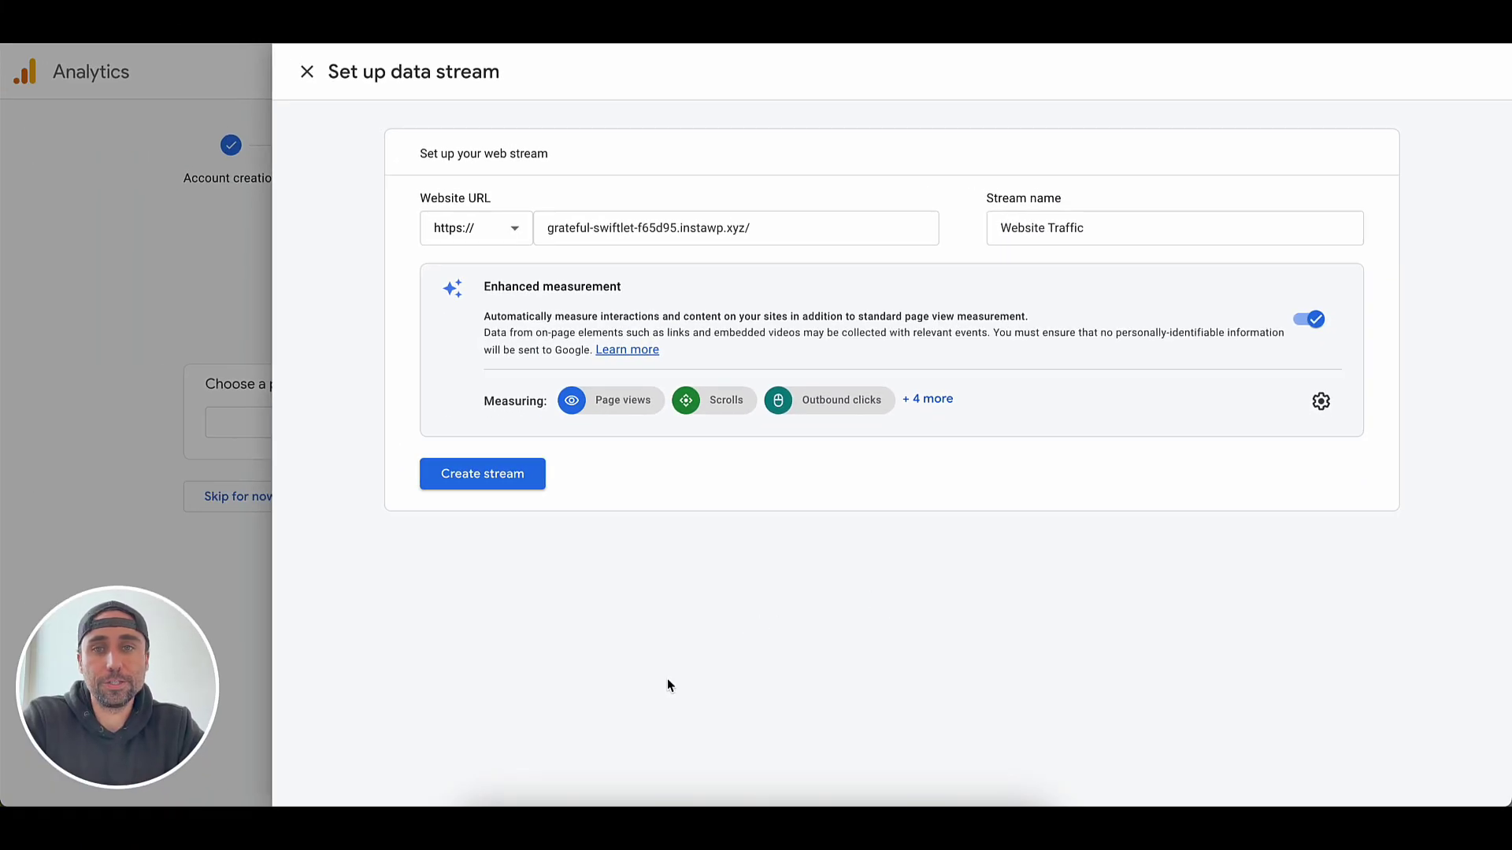
- Create the Website Traffic stream and close its panels to return to Data collection
left_click(500, 482)
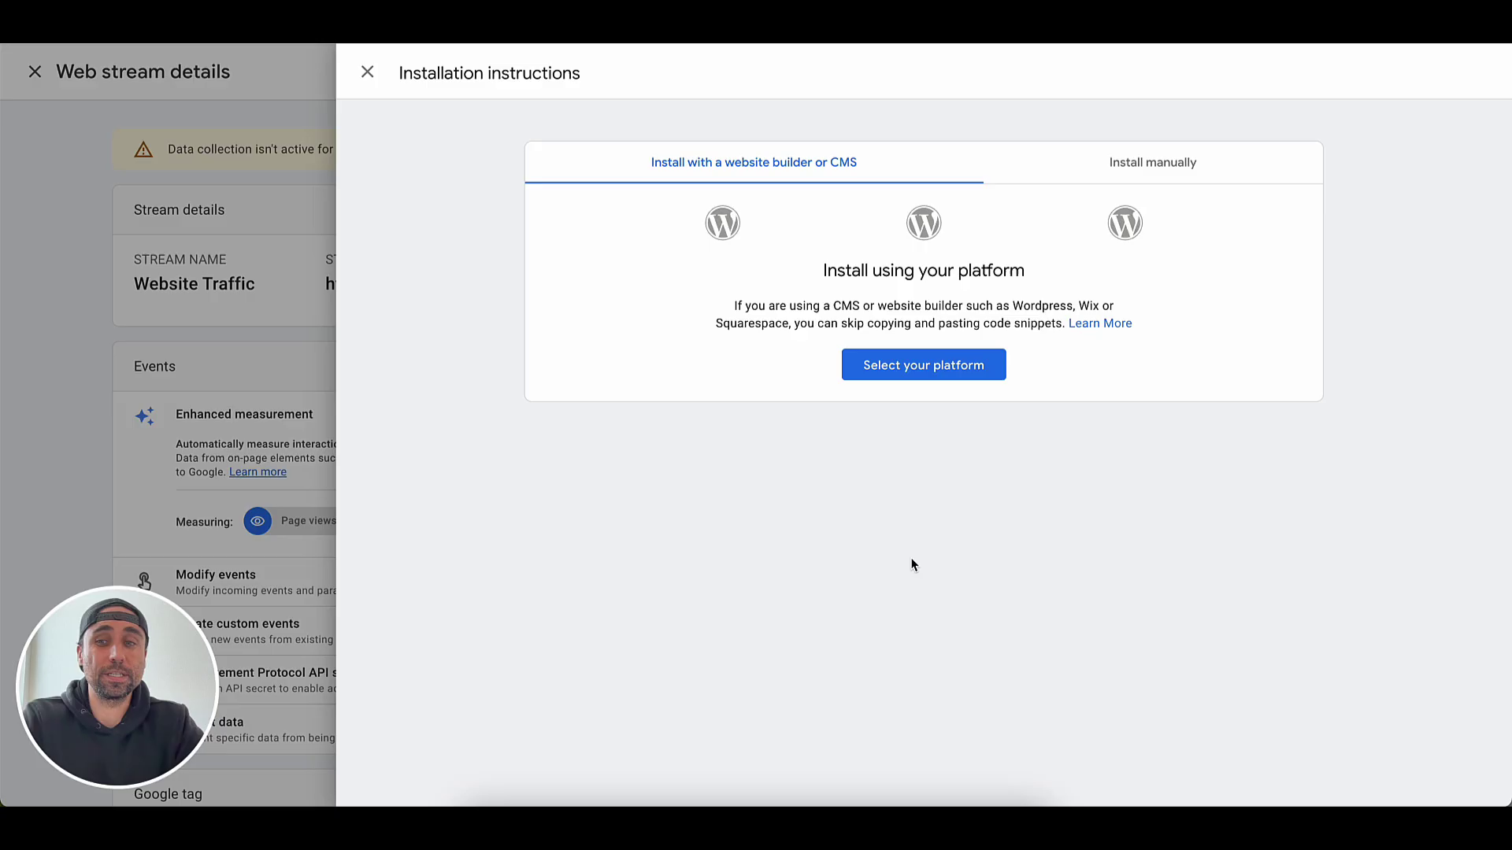
left_click(367, 72)
left_click(309, 74)
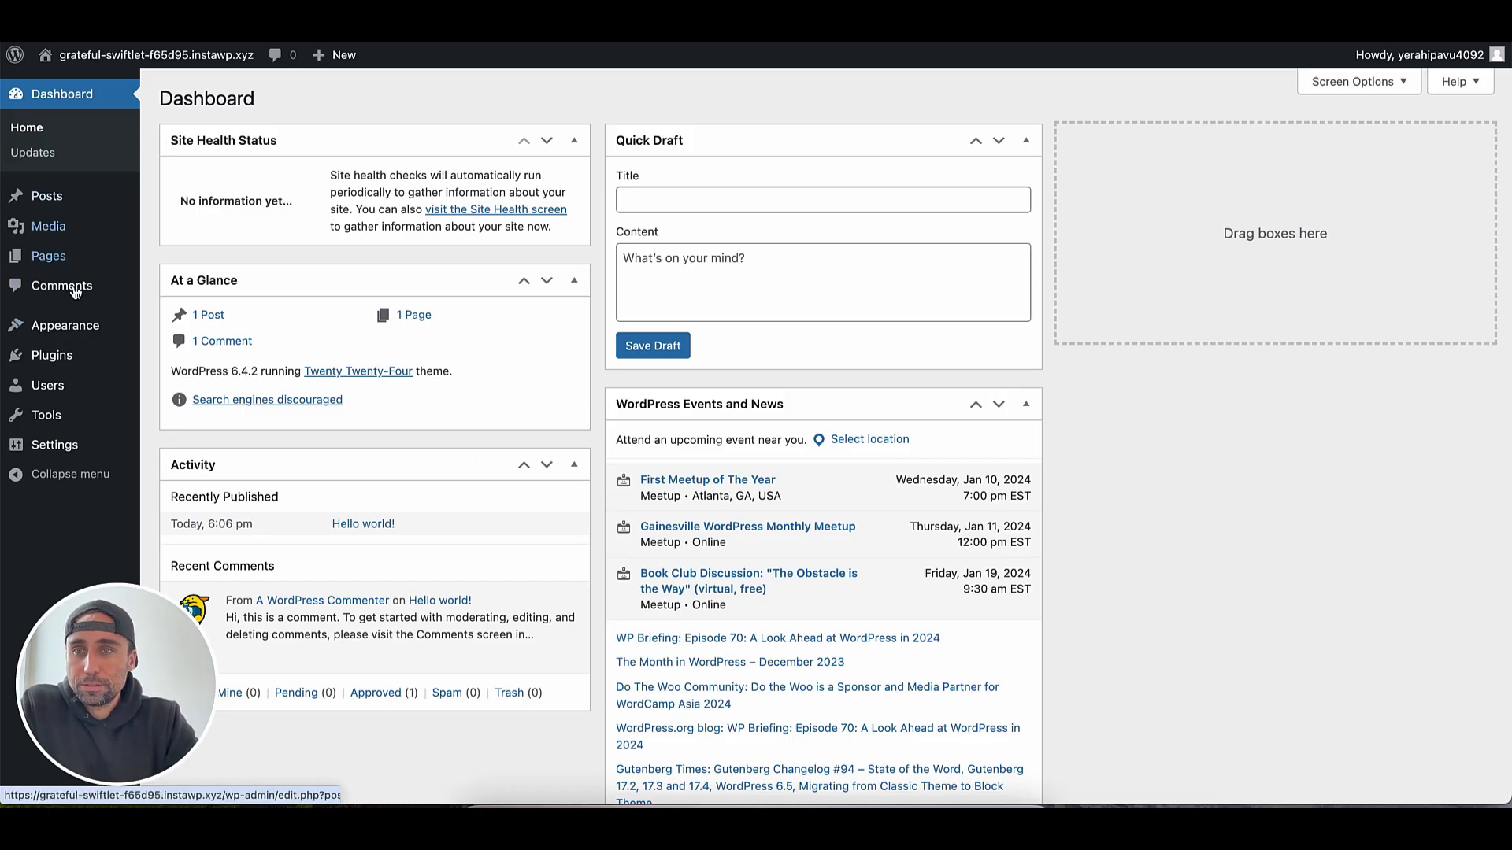
- Search the plugin directory for 'monster insights', then install and activate MonsterInsights
mouse_move(68, 361)
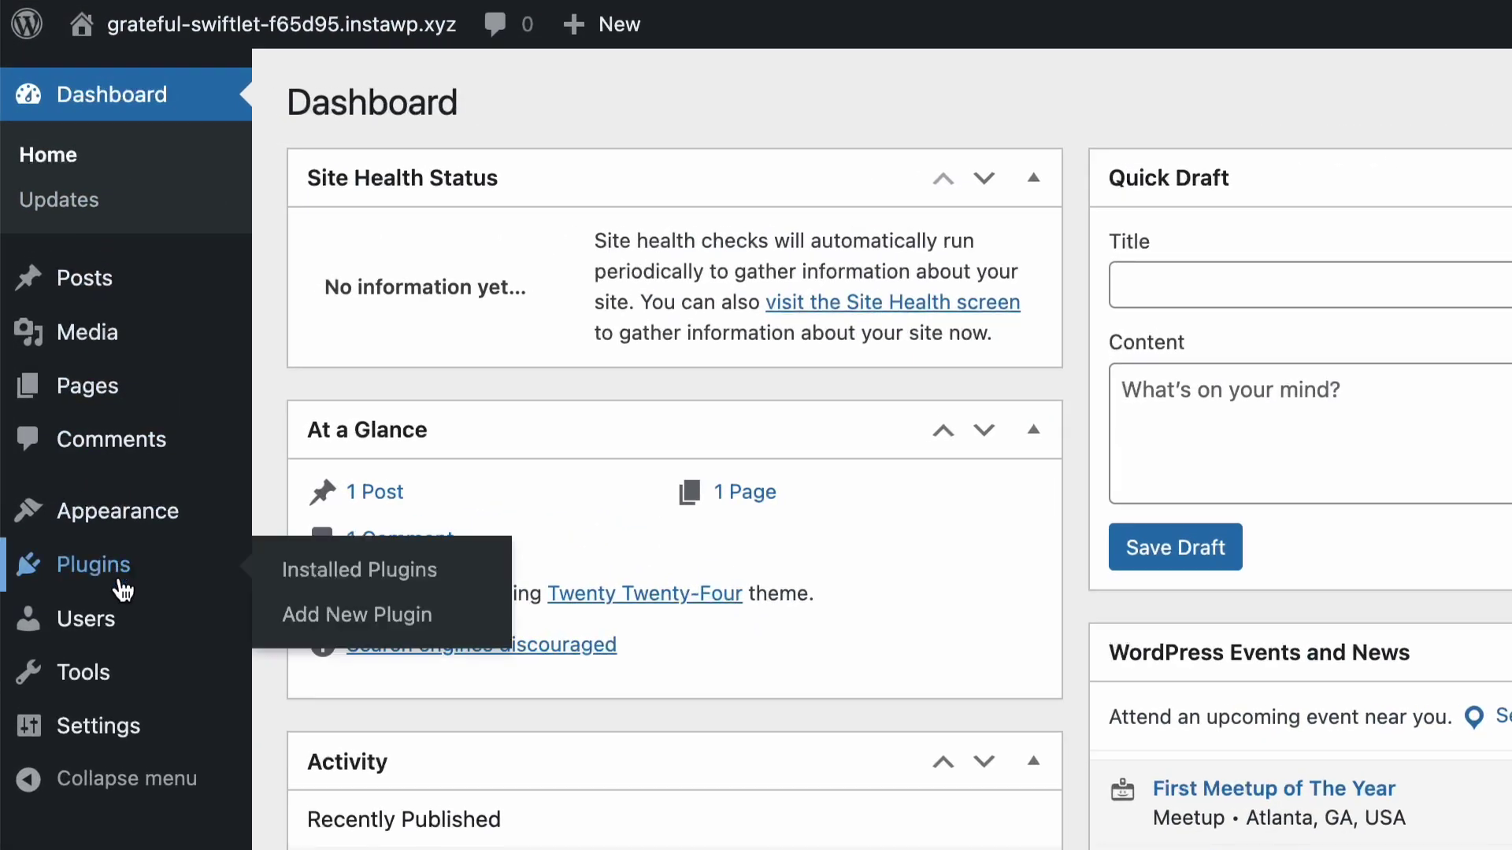
left_click(327, 612)
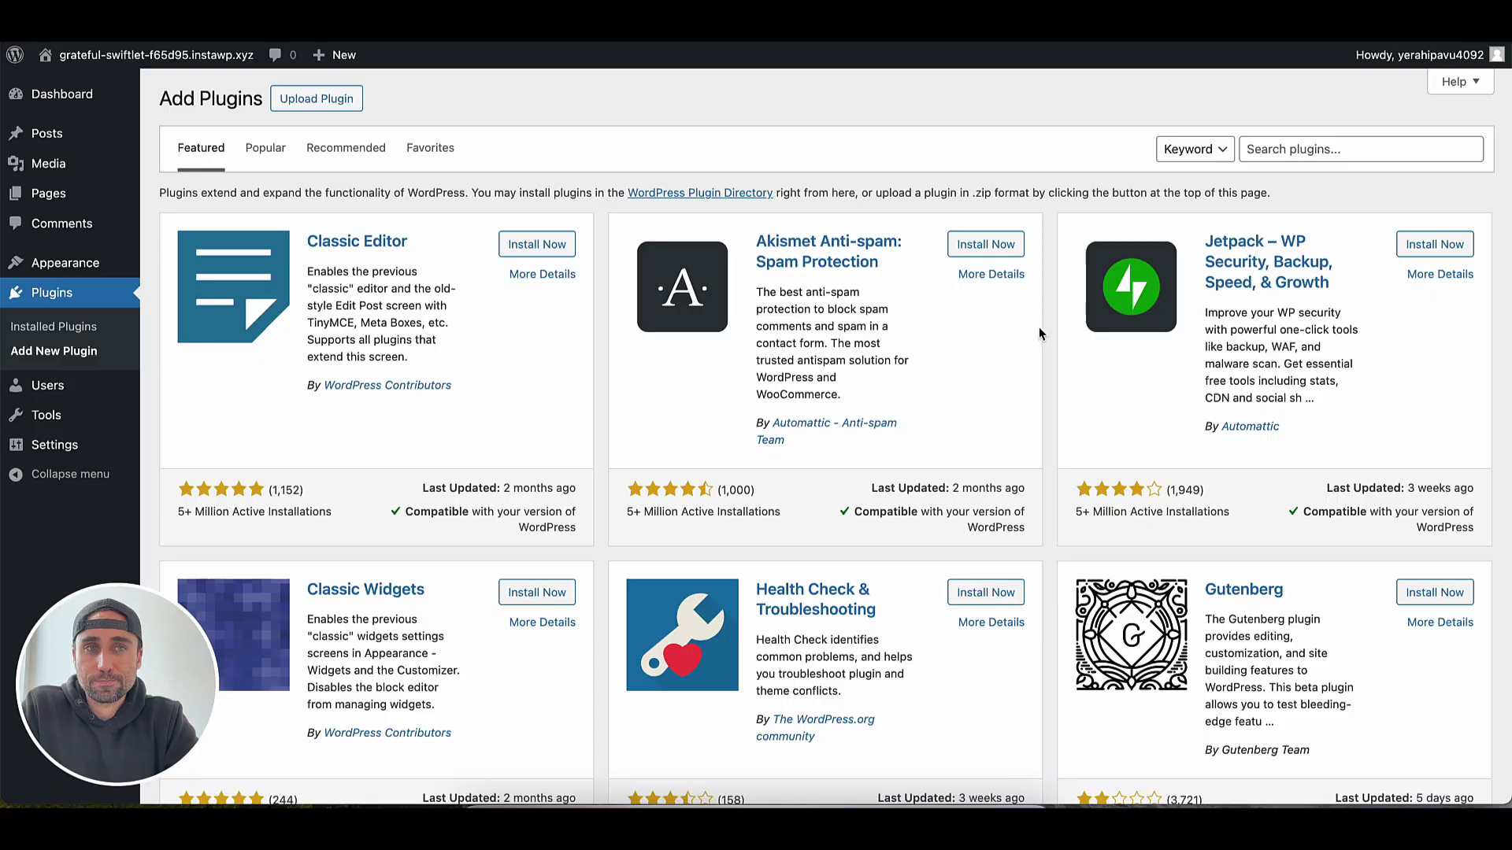
left_click(1334, 149)
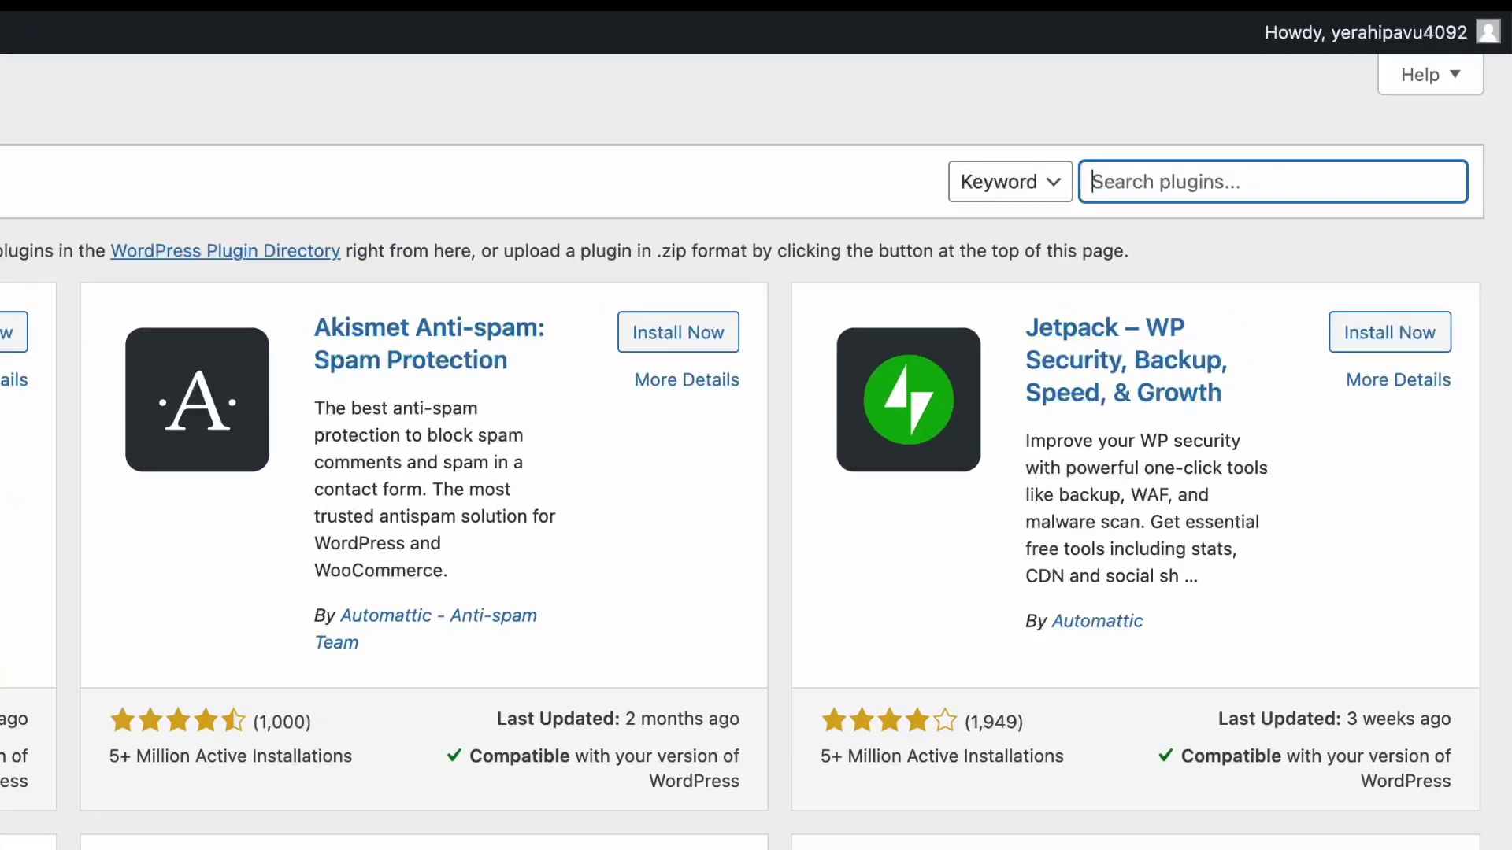
type("monster")
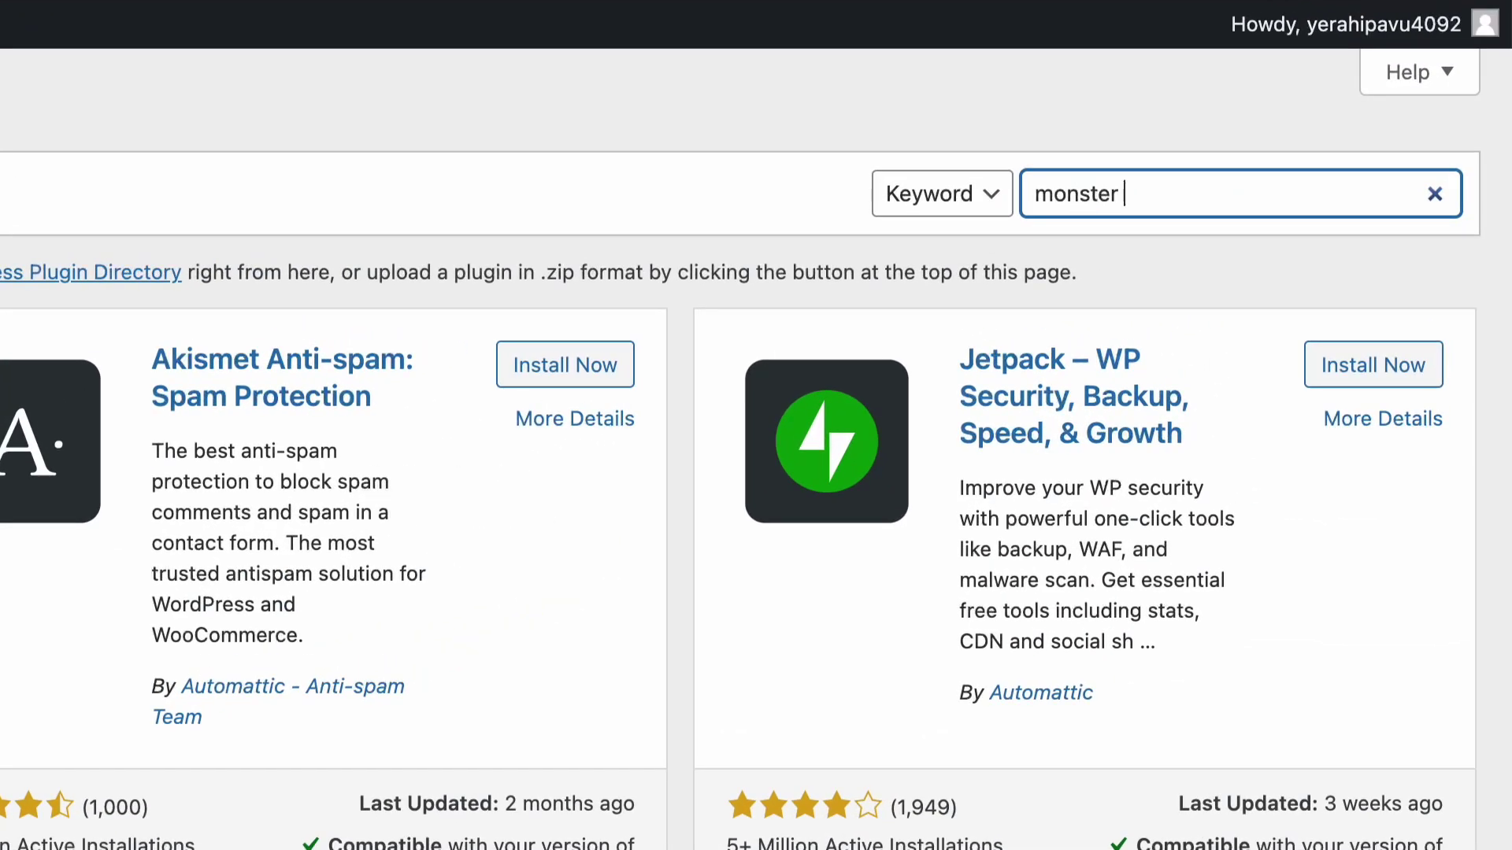
type(" insights")
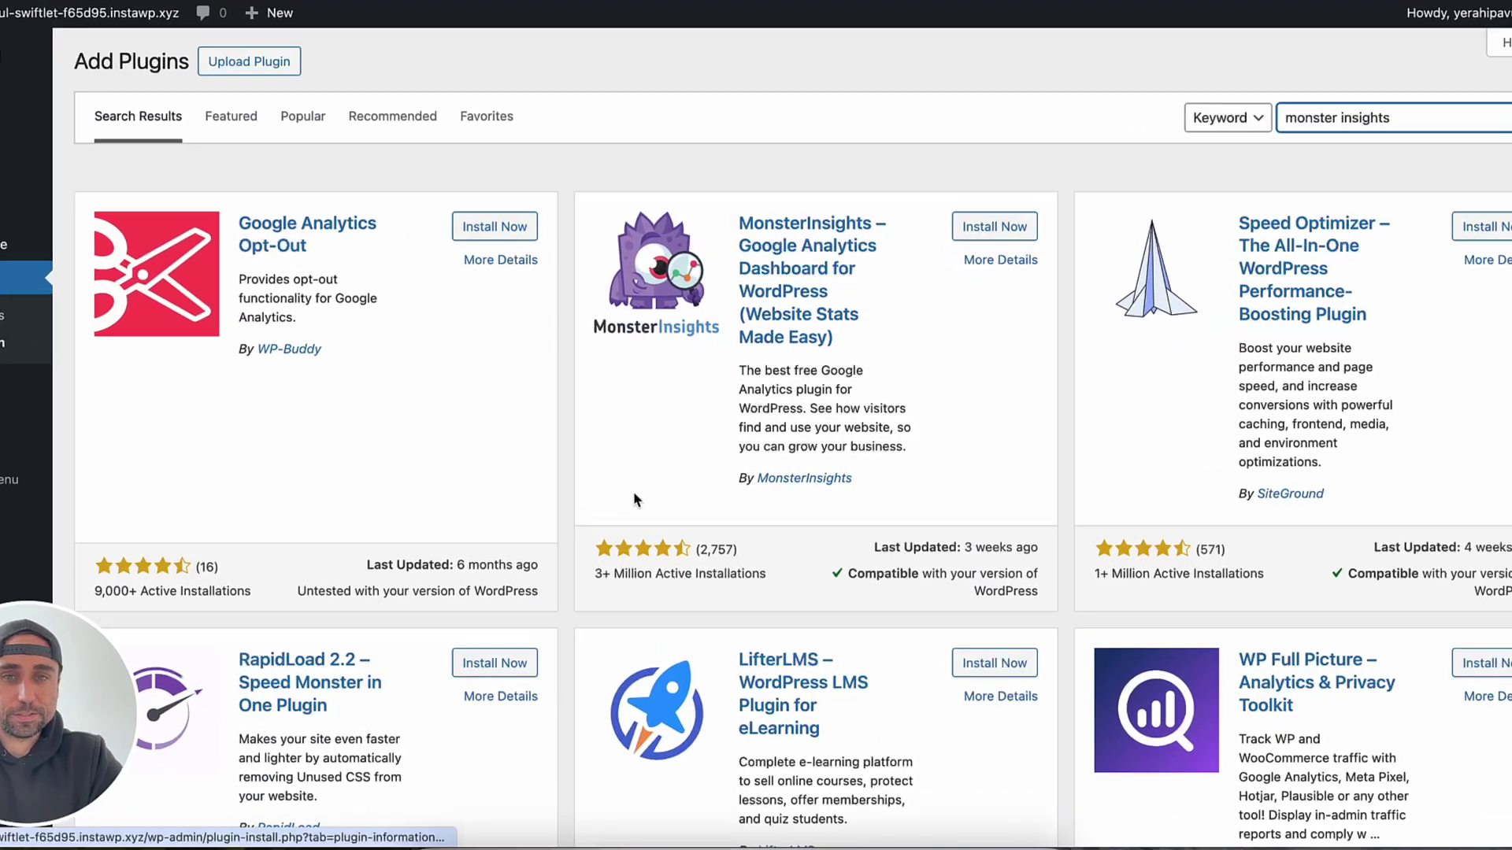
left_click_drag(595, 573, 765, 571)
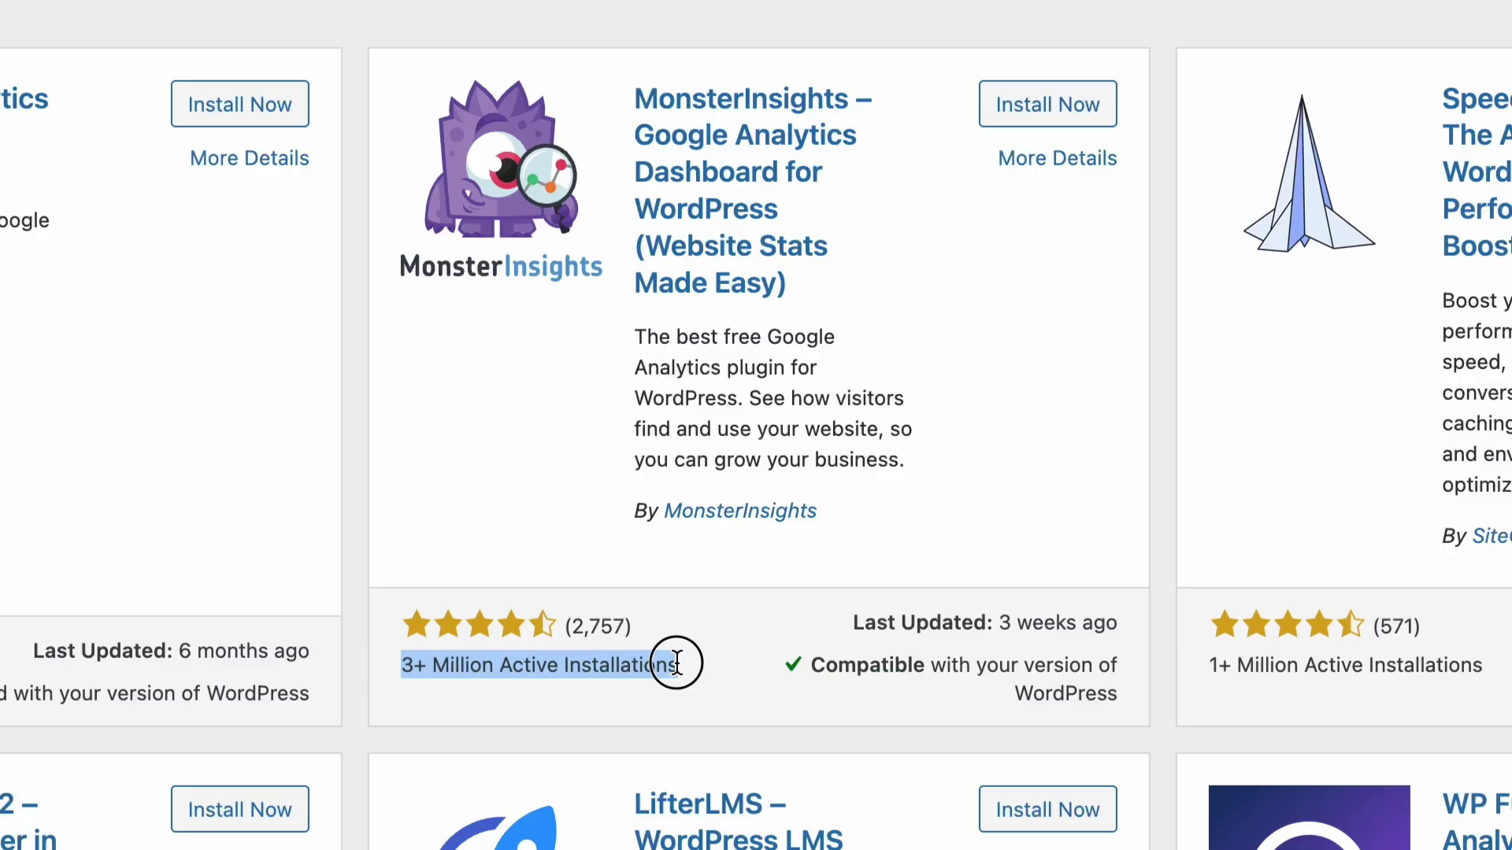
left_click(674, 693)
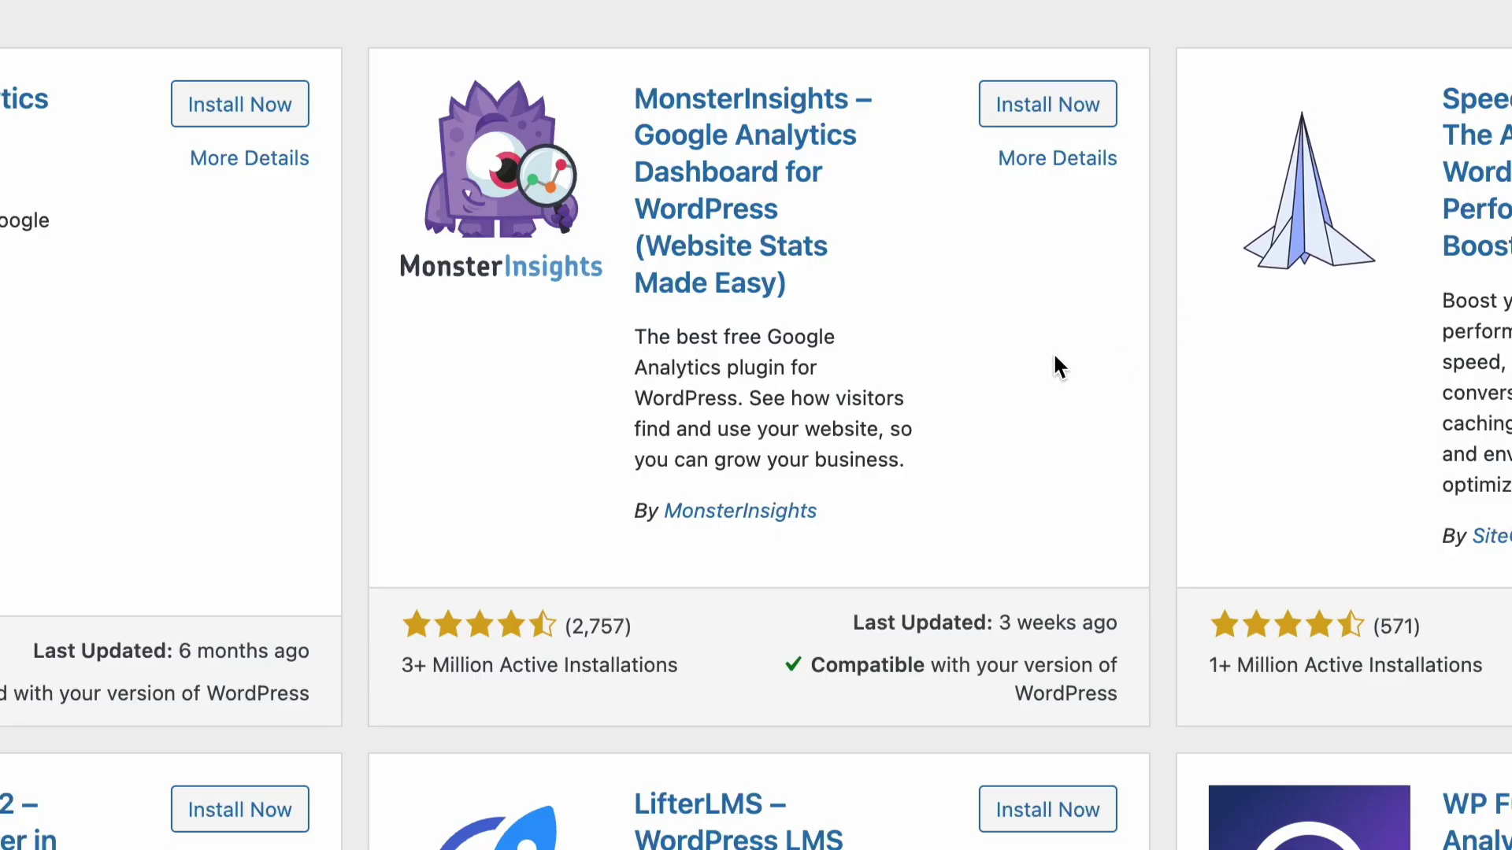
left_click(1049, 111)
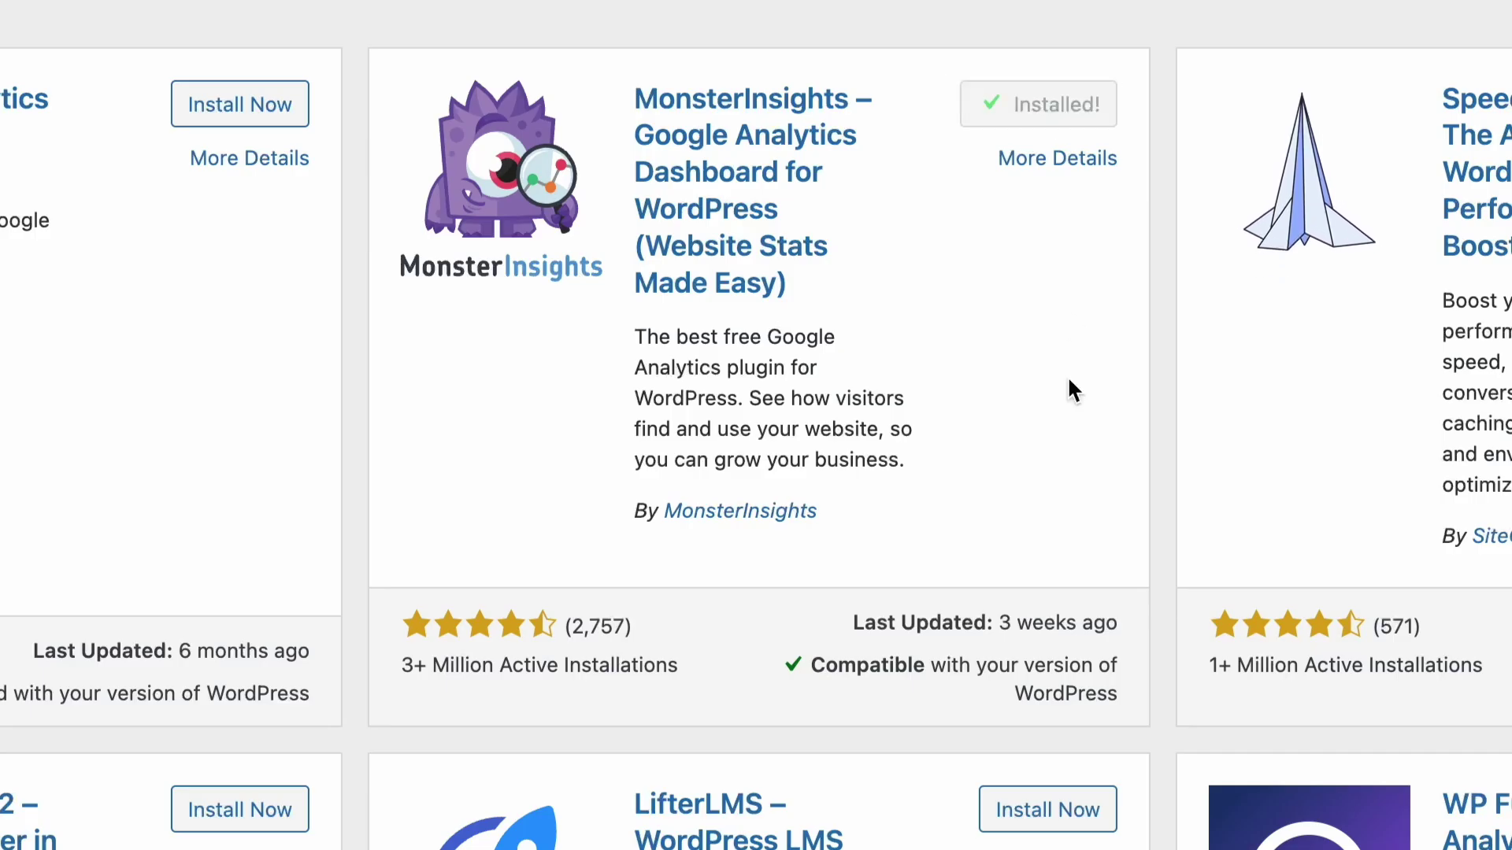
left_click(1075, 108)
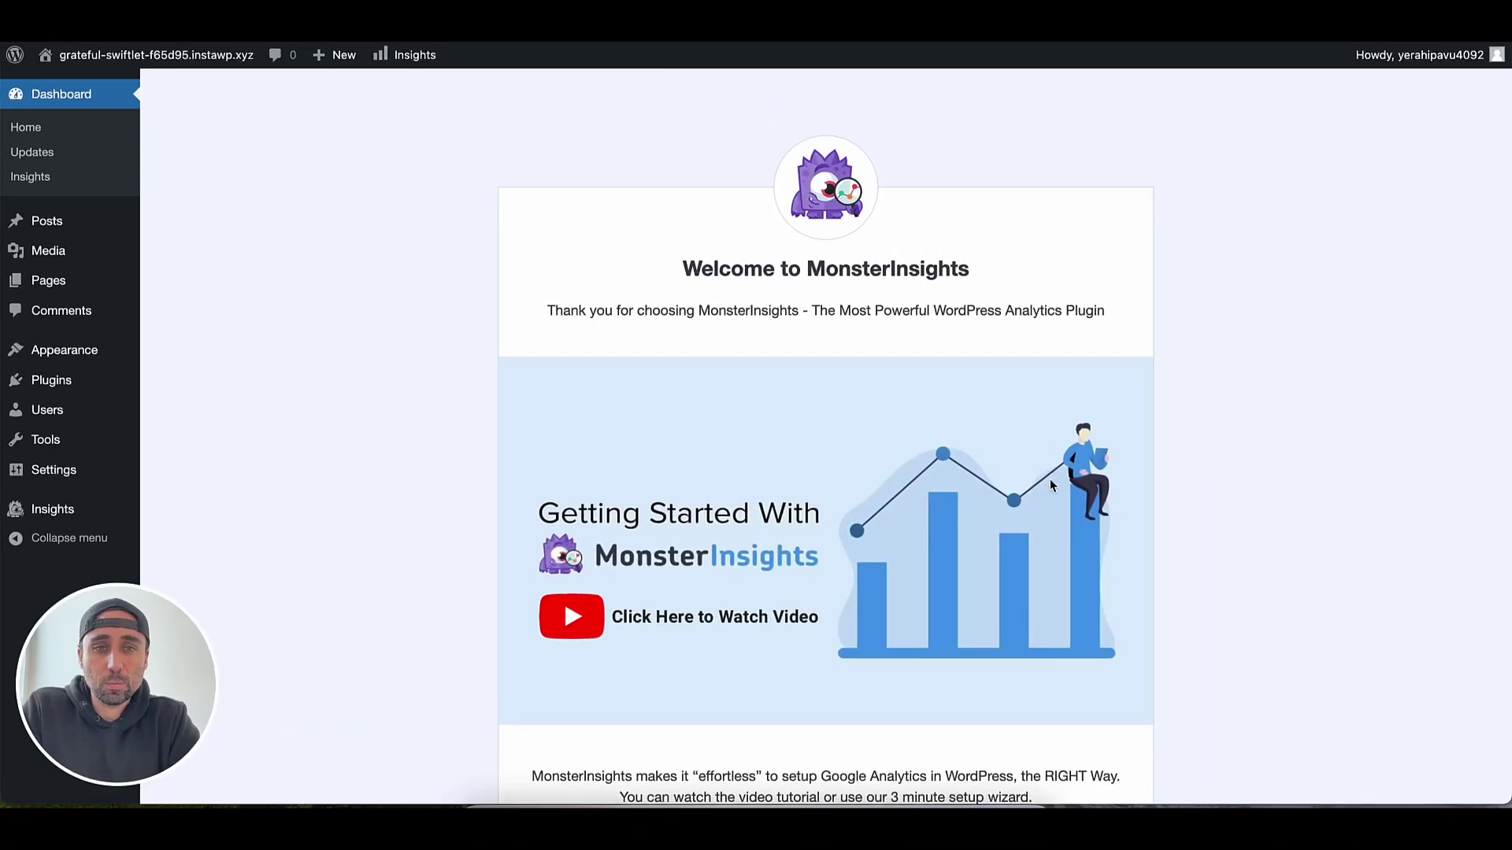
- Scroll the MonsterInsights welcome page and launch the setup wizard
scroll(1186, 596, "down", 3)
scroll(1186, 595, "up", 3)
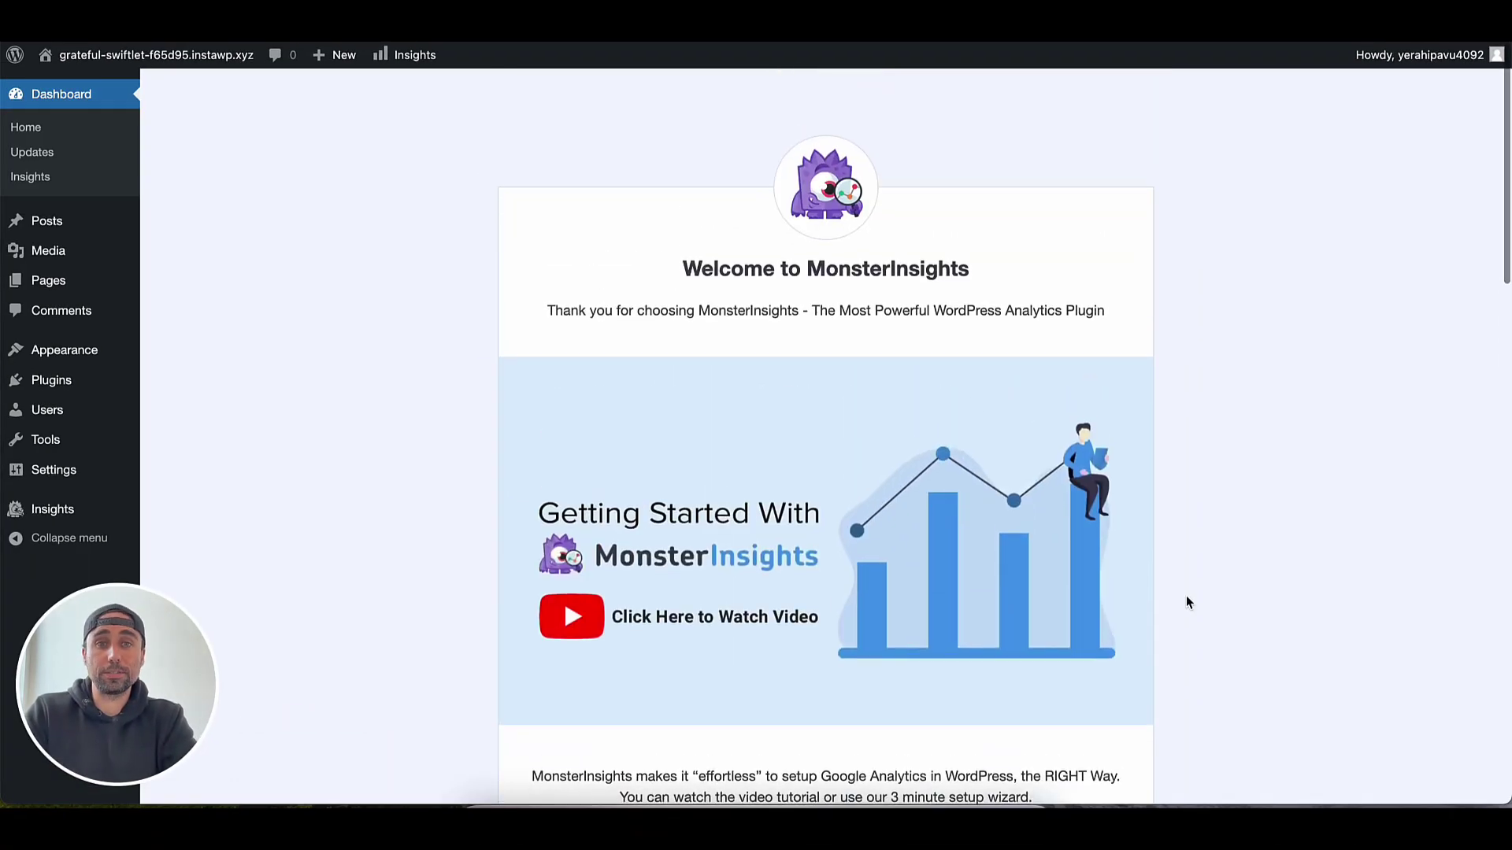
scroll(1187, 603, "down", 5)
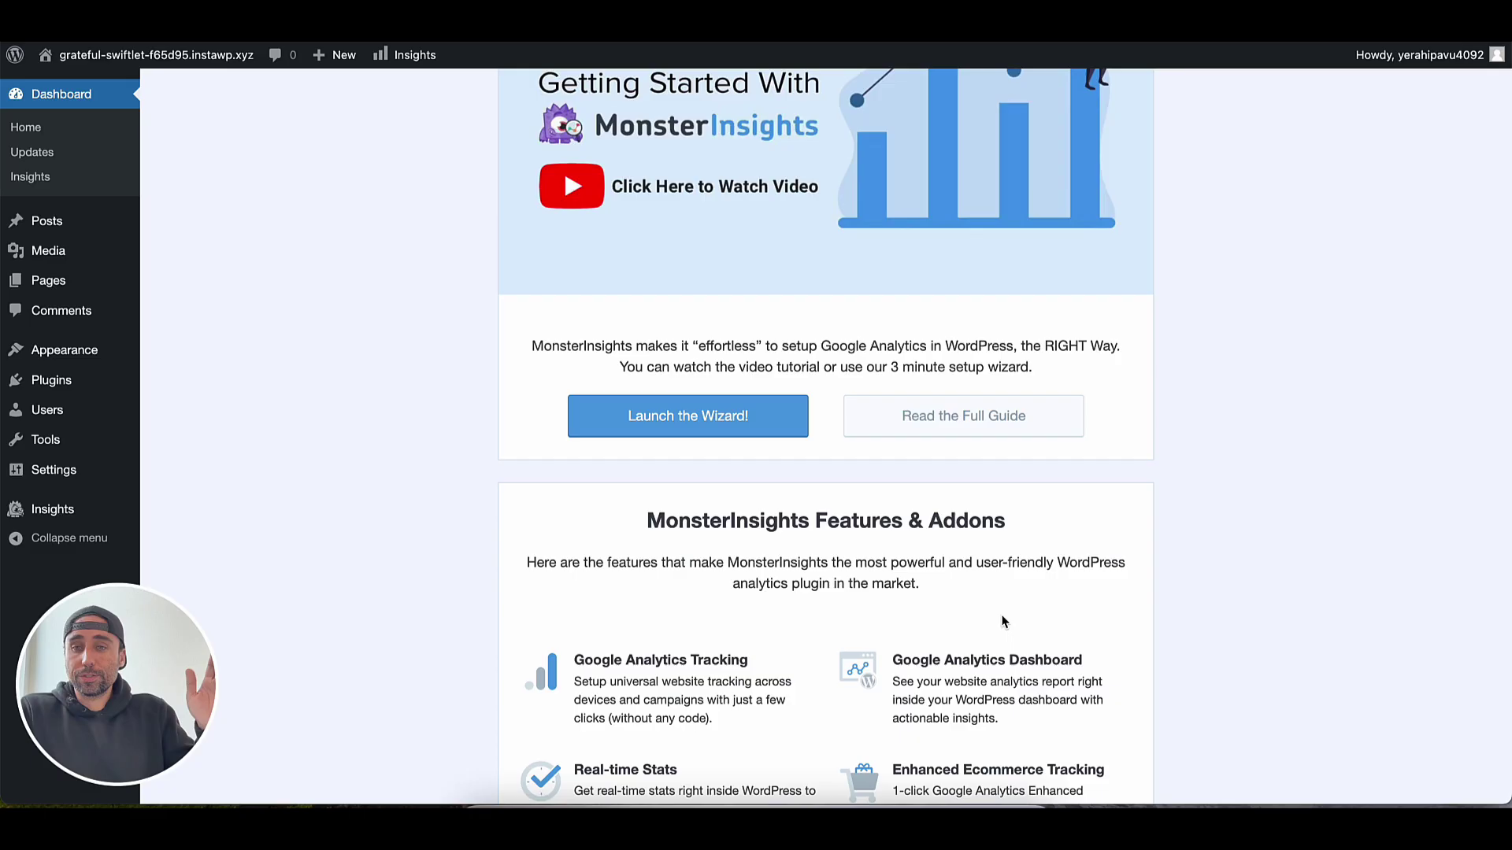
left_click(744, 432)
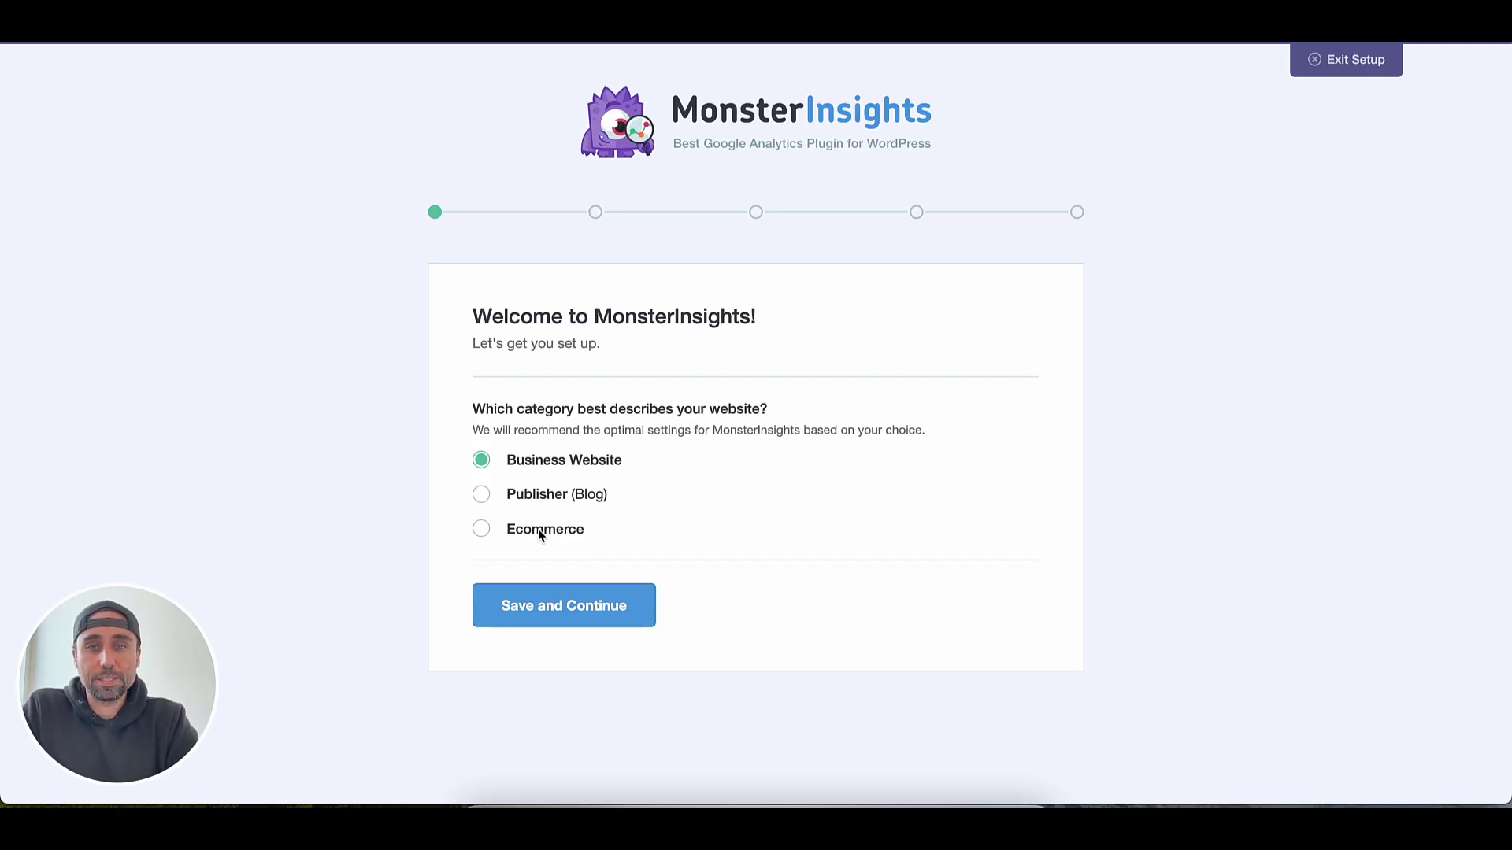
- Save Business Website as the site category and choose Connect MonsterInsights
left_click(566, 621)
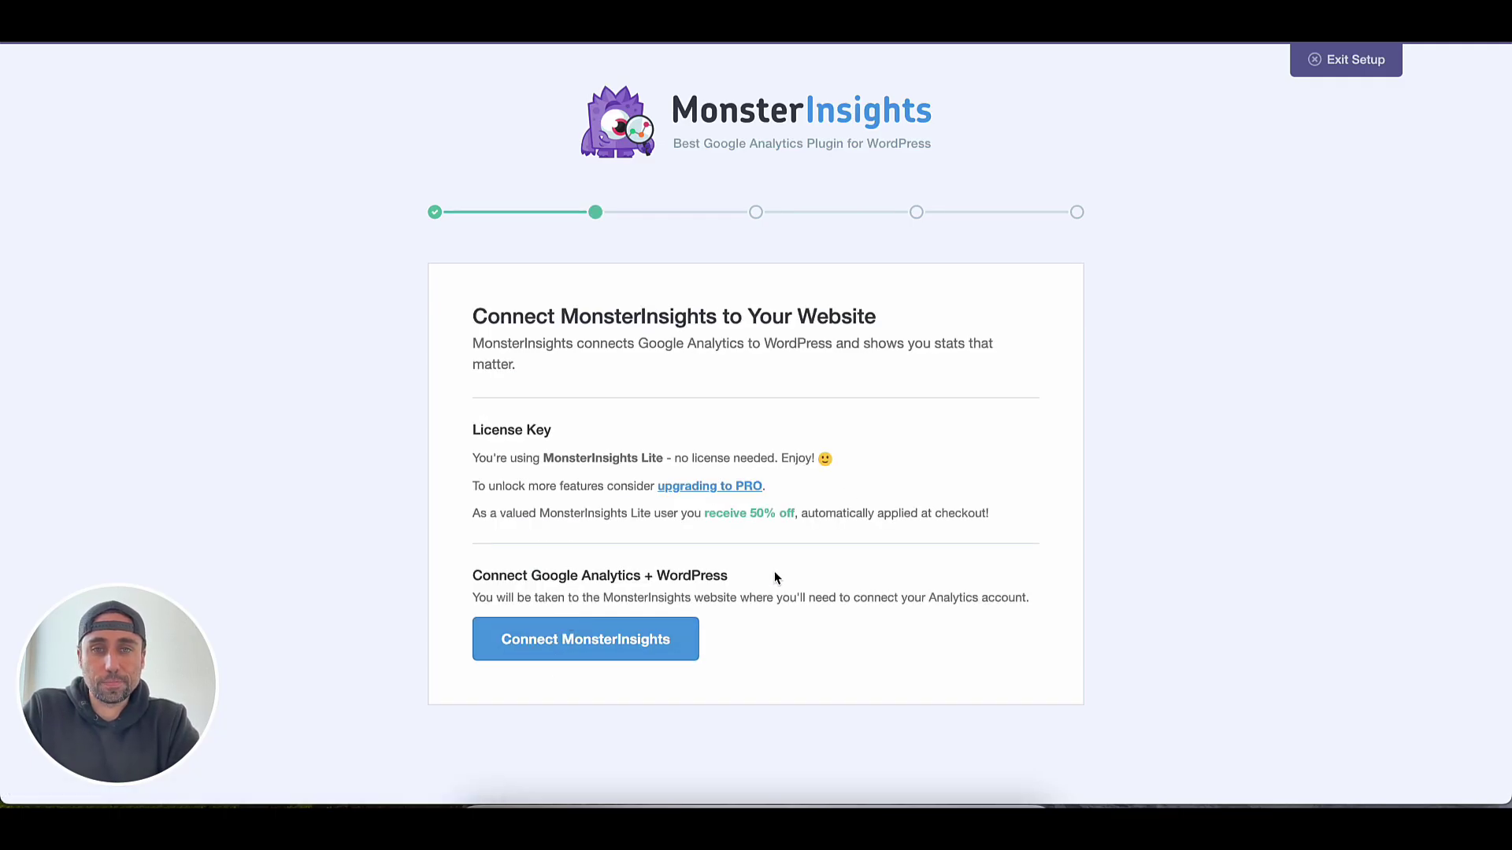
left_click_drag(492, 457, 663, 458)
left_click(709, 457)
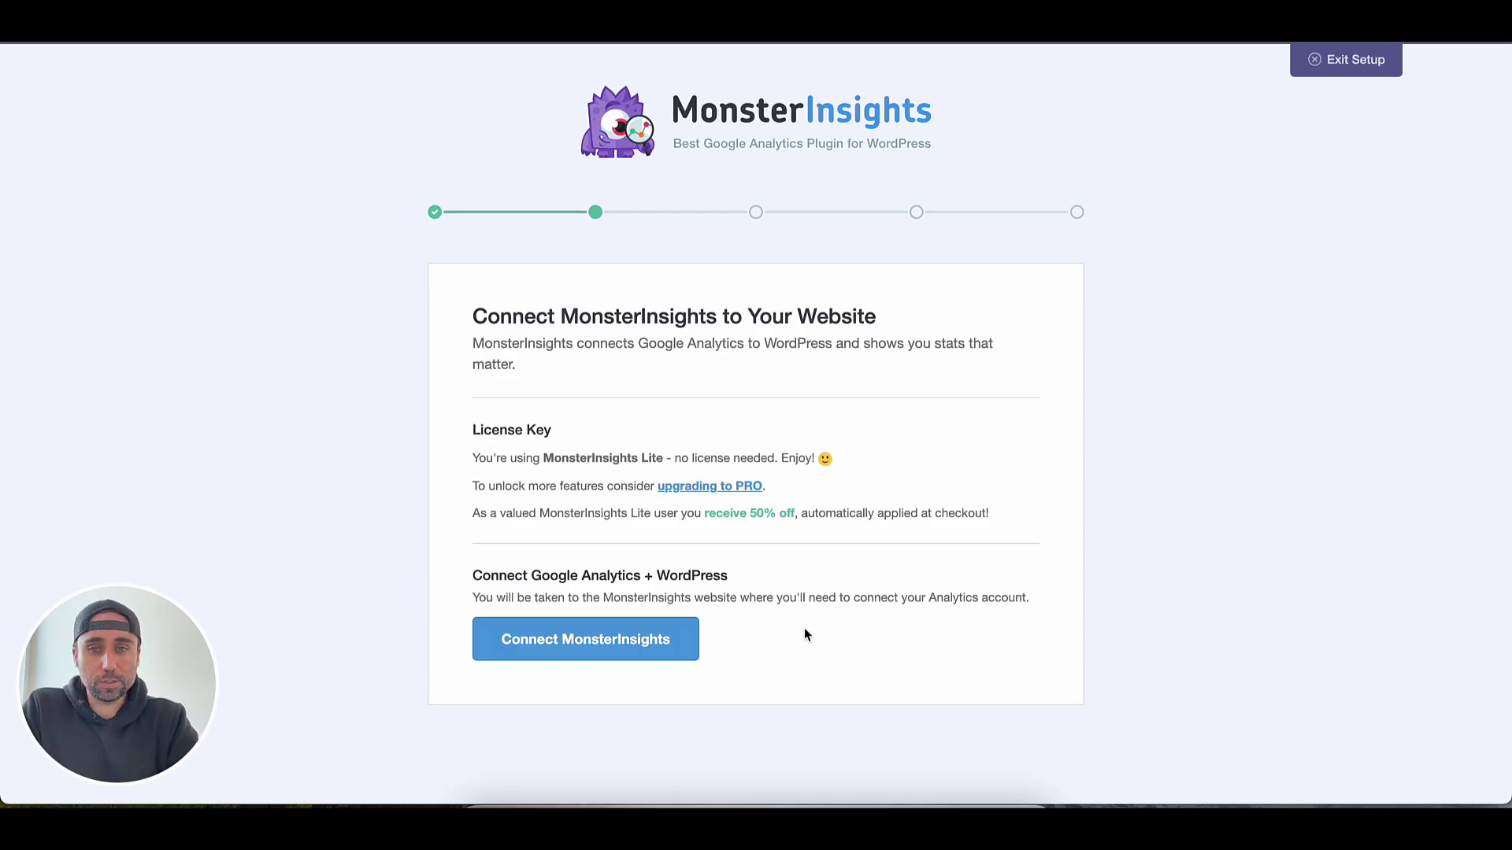
left_click_drag(471, 574, 711, 587)
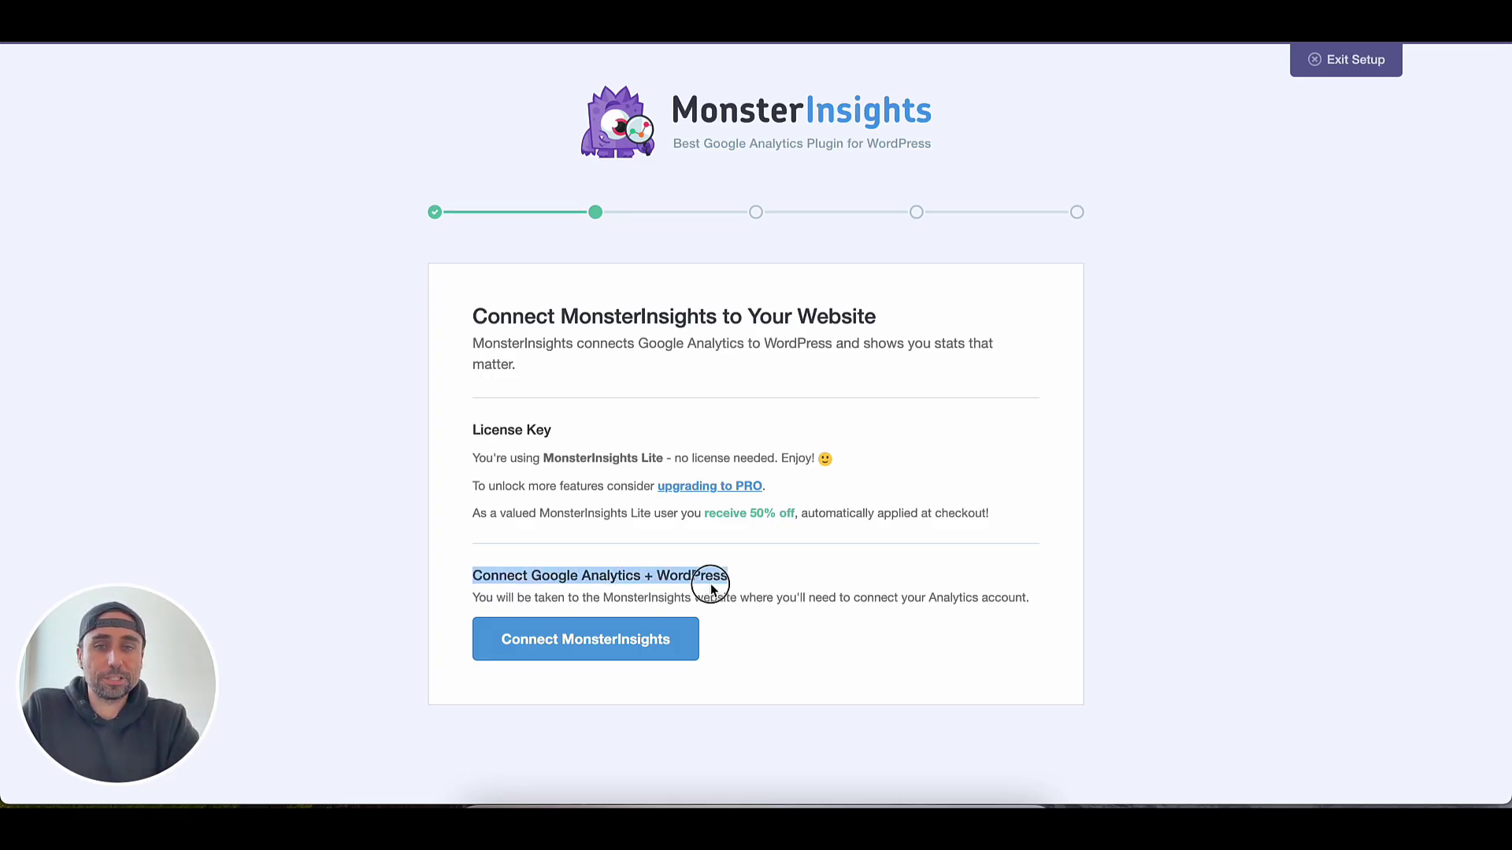
left_click(778, 628)
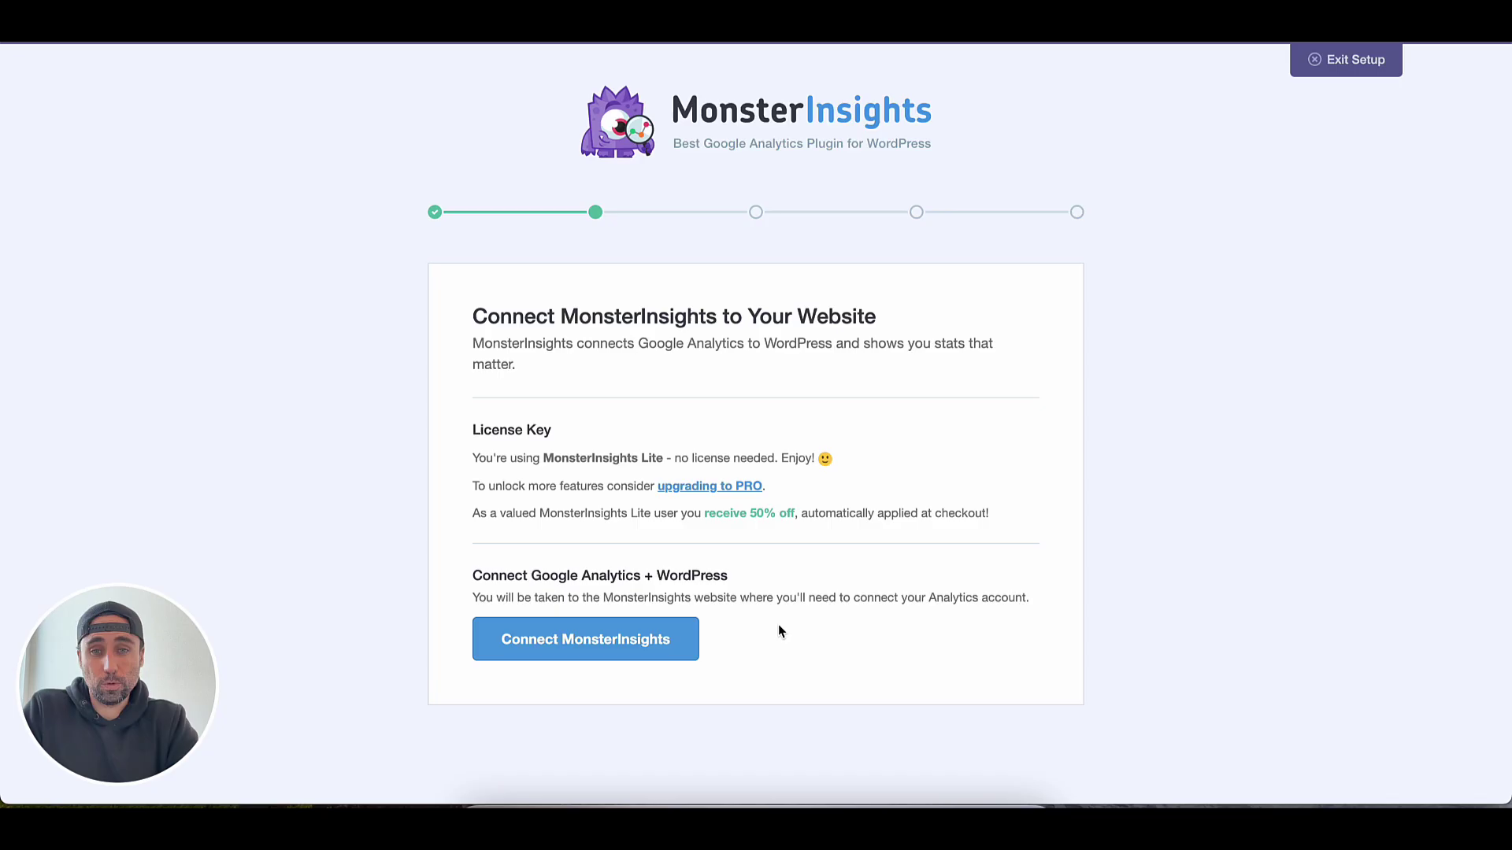
left_click(622, 656)
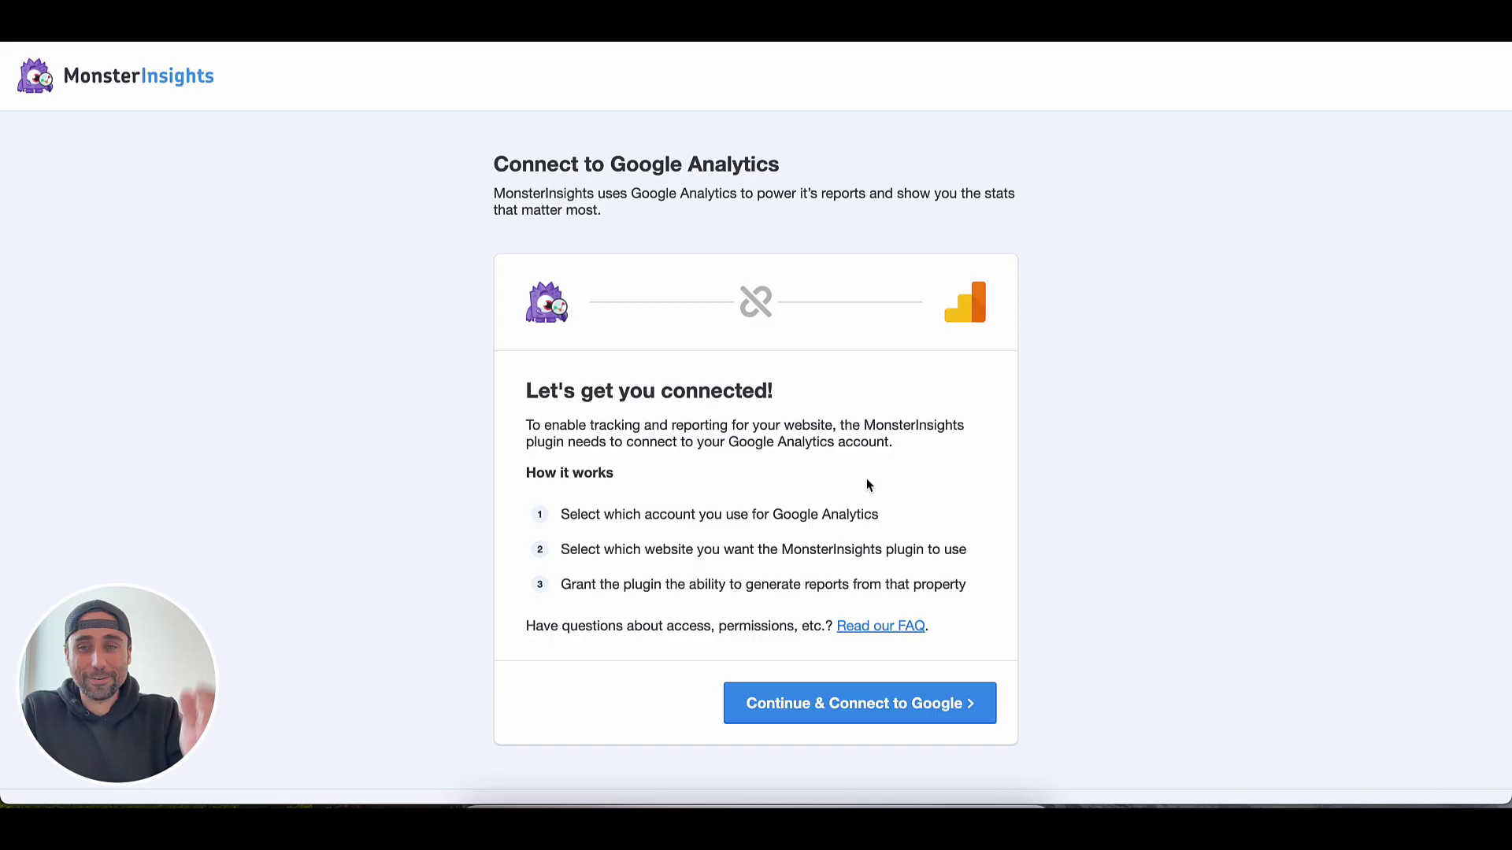
- Sign in with the second Google account
left_click(853, 705)
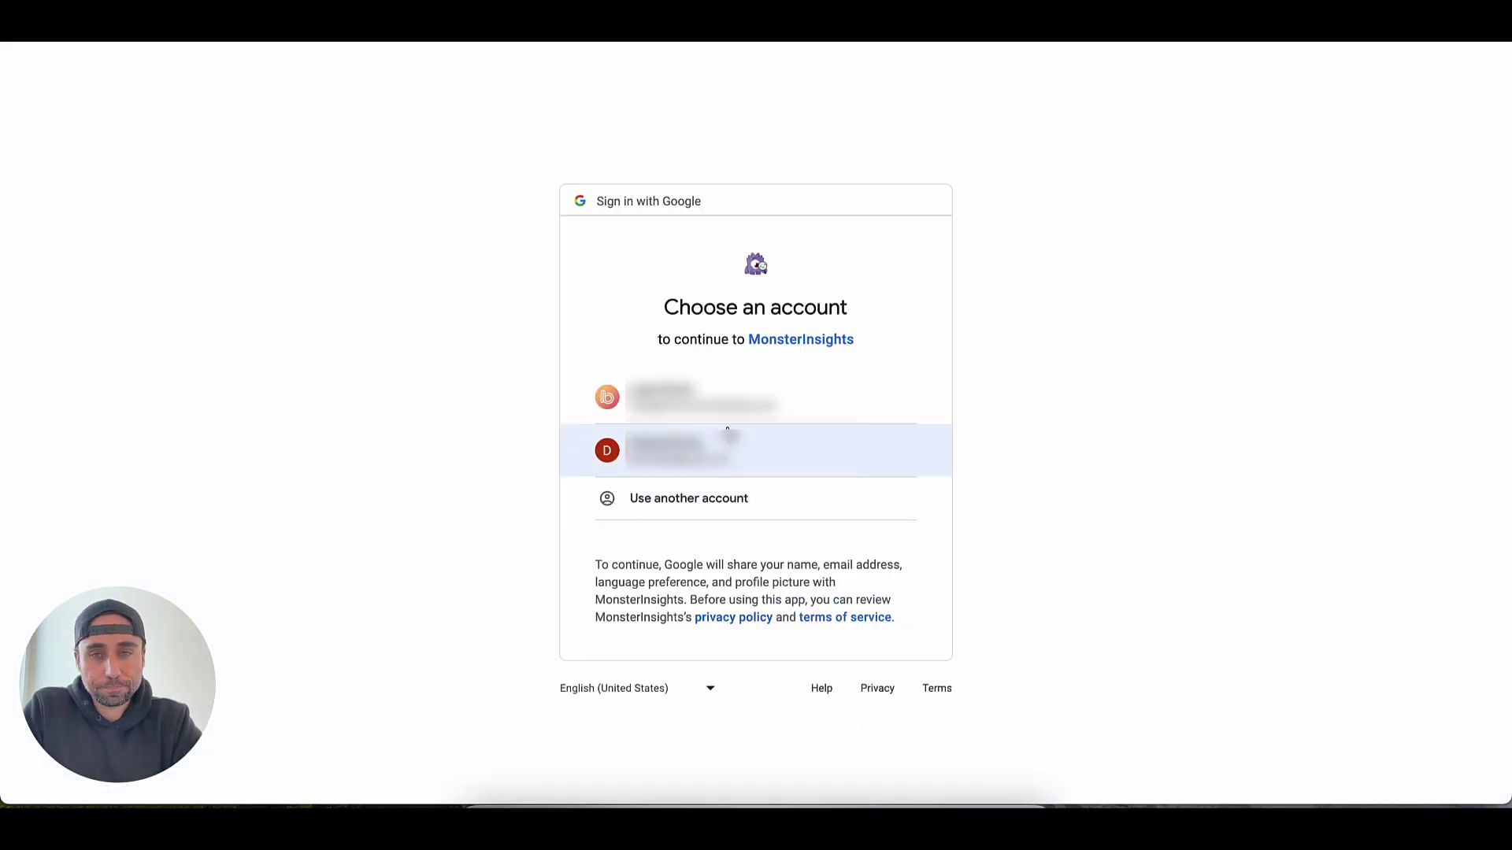
left_click(690, 455)
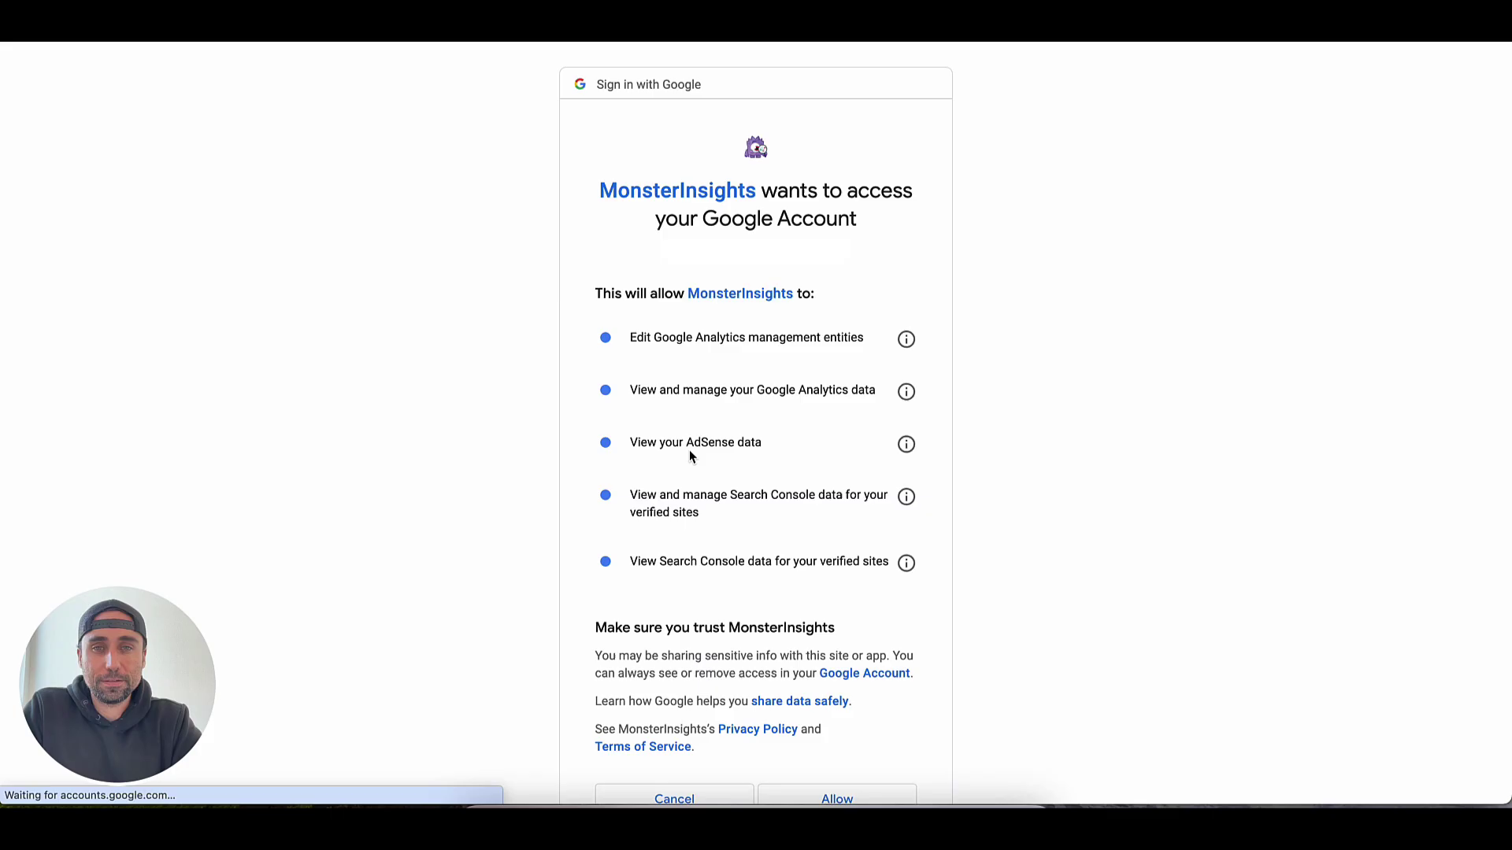
scroll(866, 536, "down", 3)
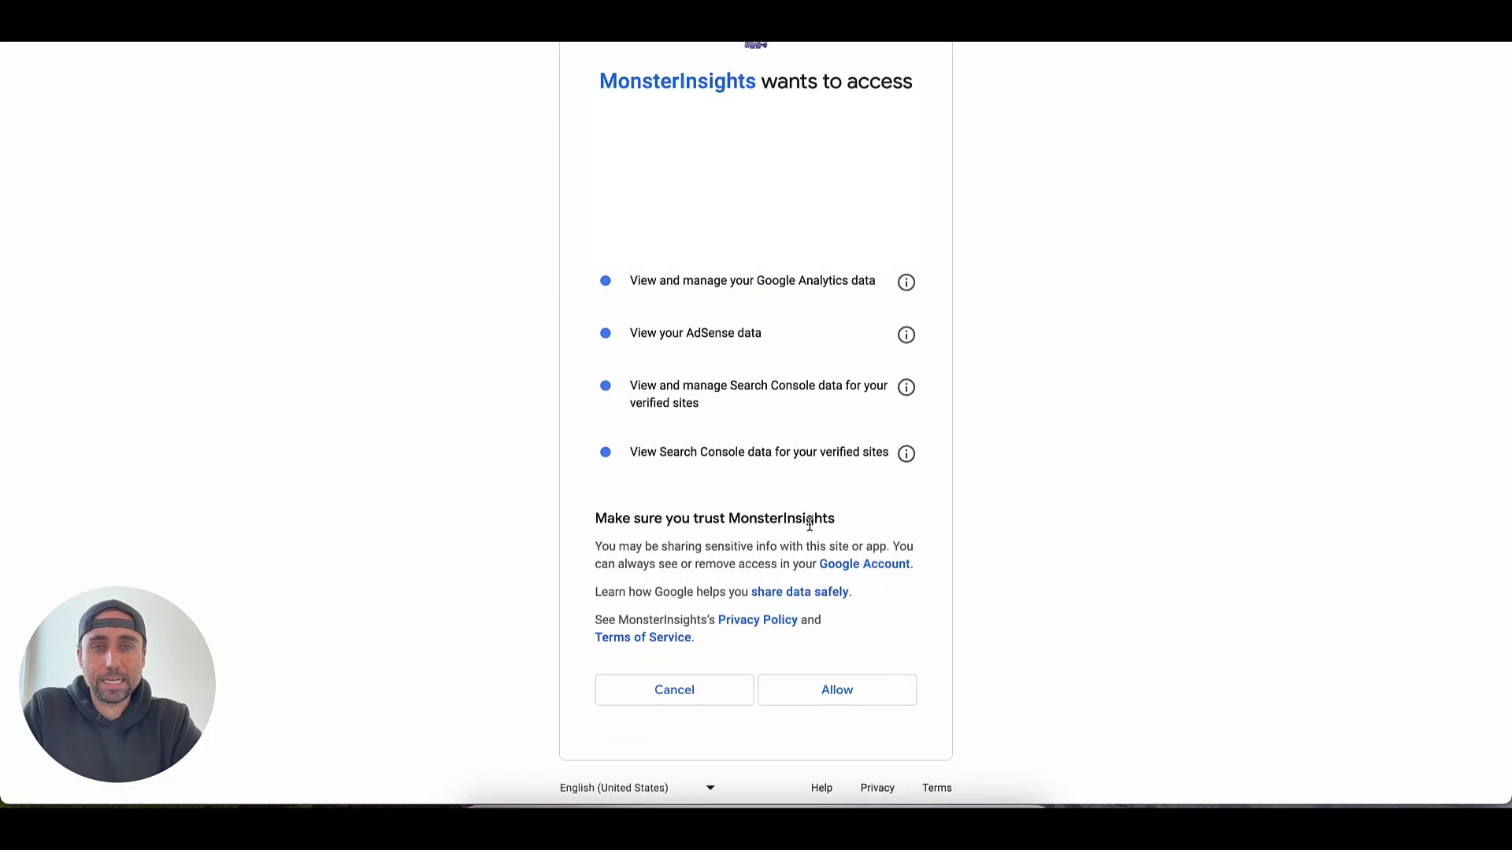
scroll(810, 524, "up", 3)
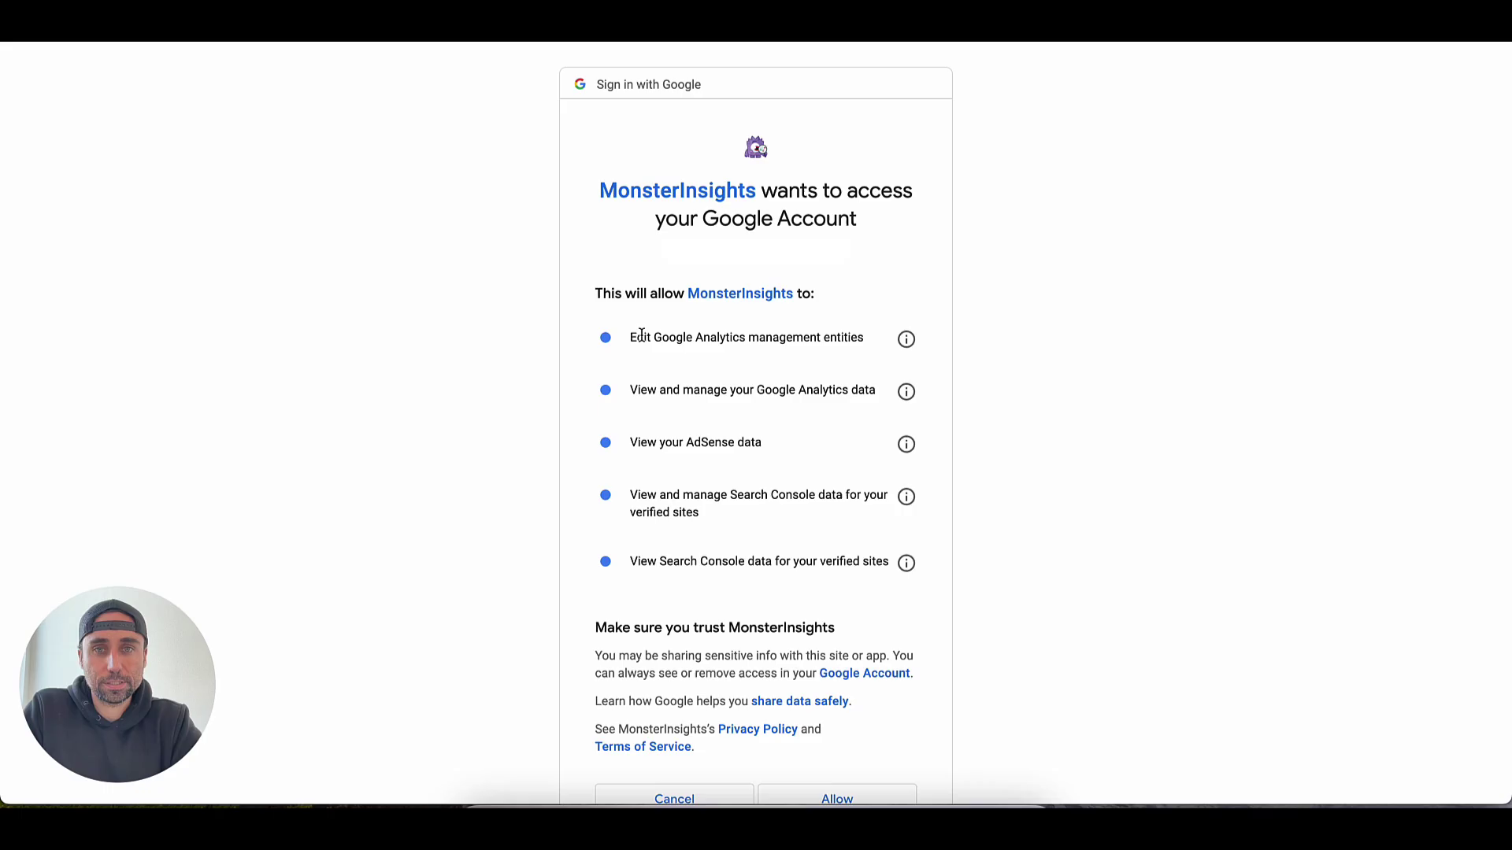
- Review the requested permissions and allow MonsterInsights access to the Google account
left_click_drag(641, 334, 822, 337)
left_click(837, 337)
left_click(833, 407)
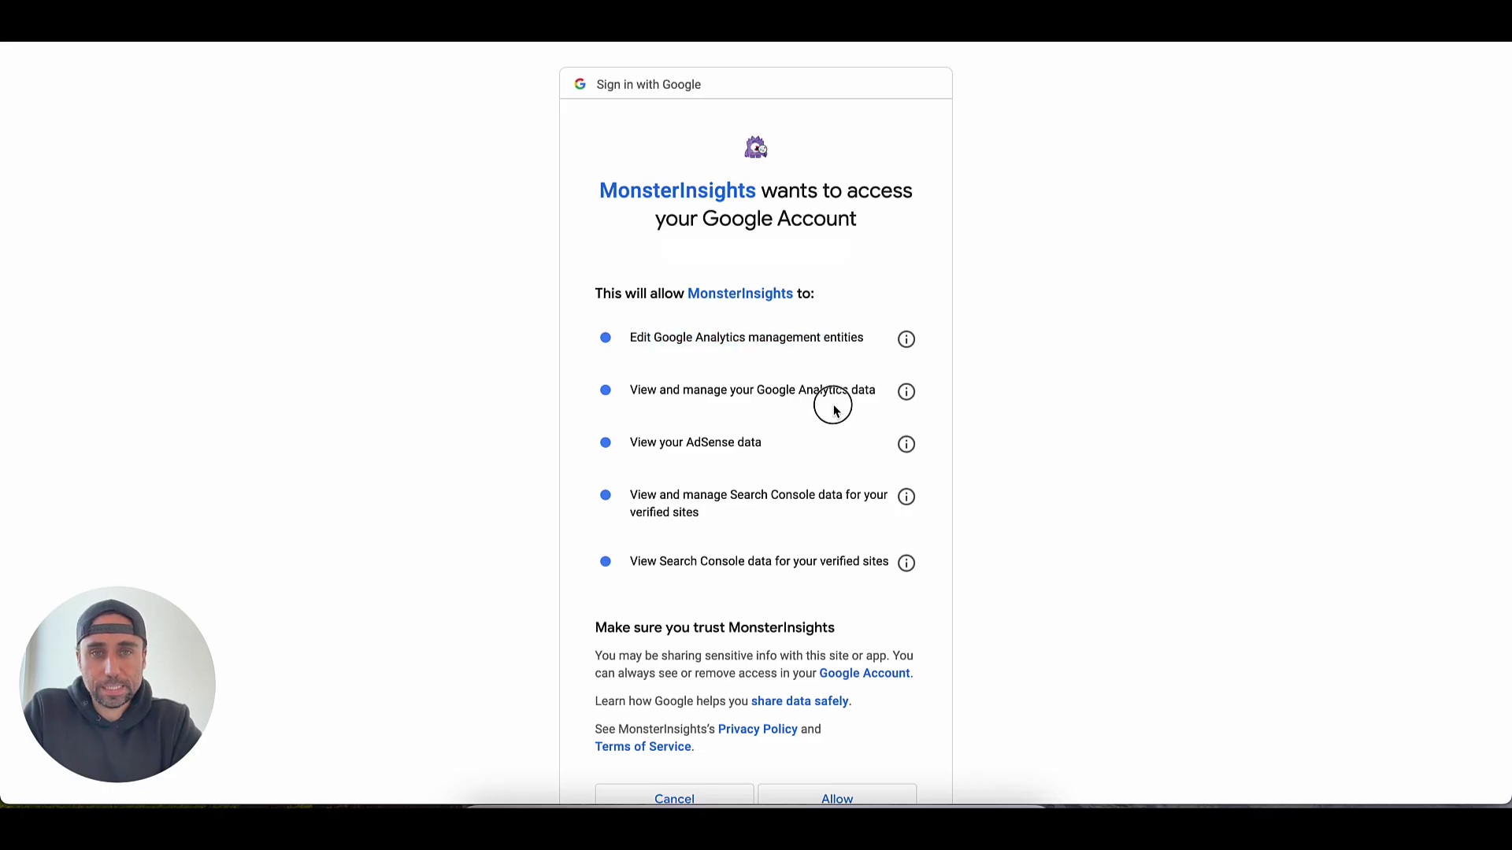
left_click_drag(727, 394, 844, 398)
left_click(783, 410)
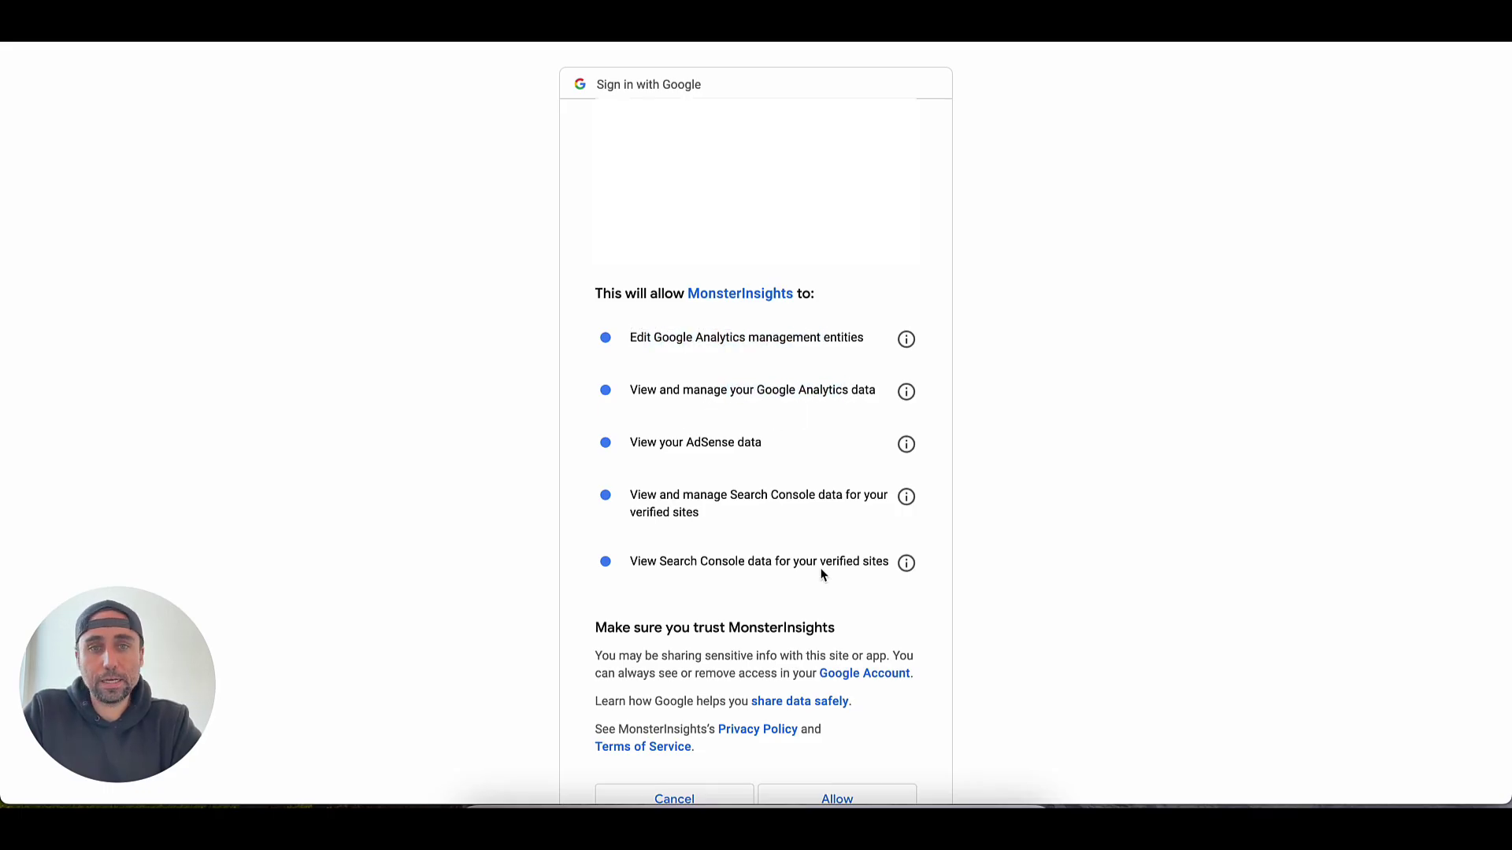
scroll(822, 575, "down", 2)
left_click(857, 690)
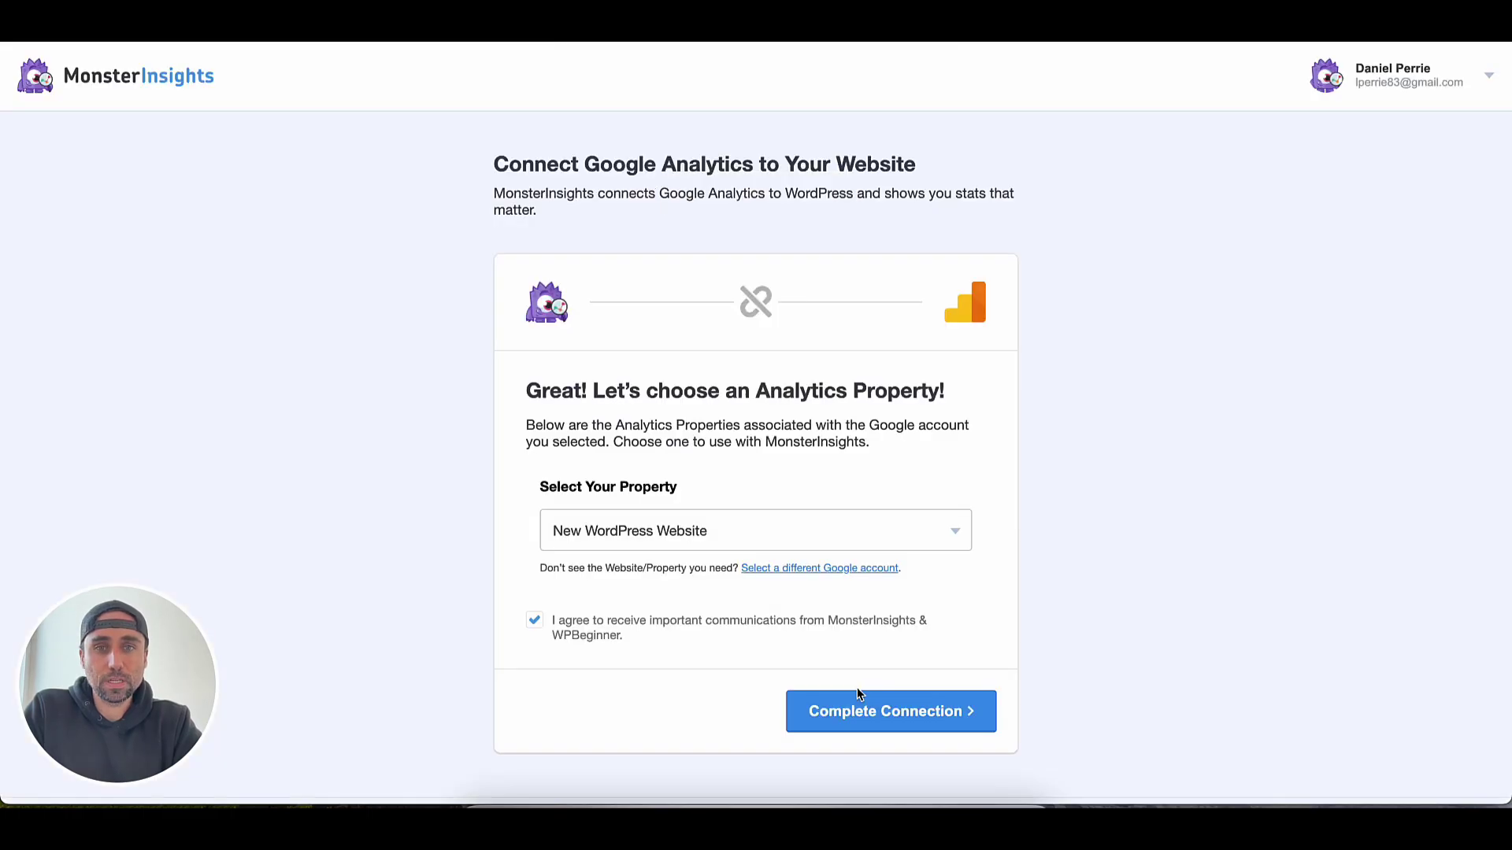
- Keep New WordPress Website as the Analytics property, leave consent checked, and complete the connection
left_click(955, 533)
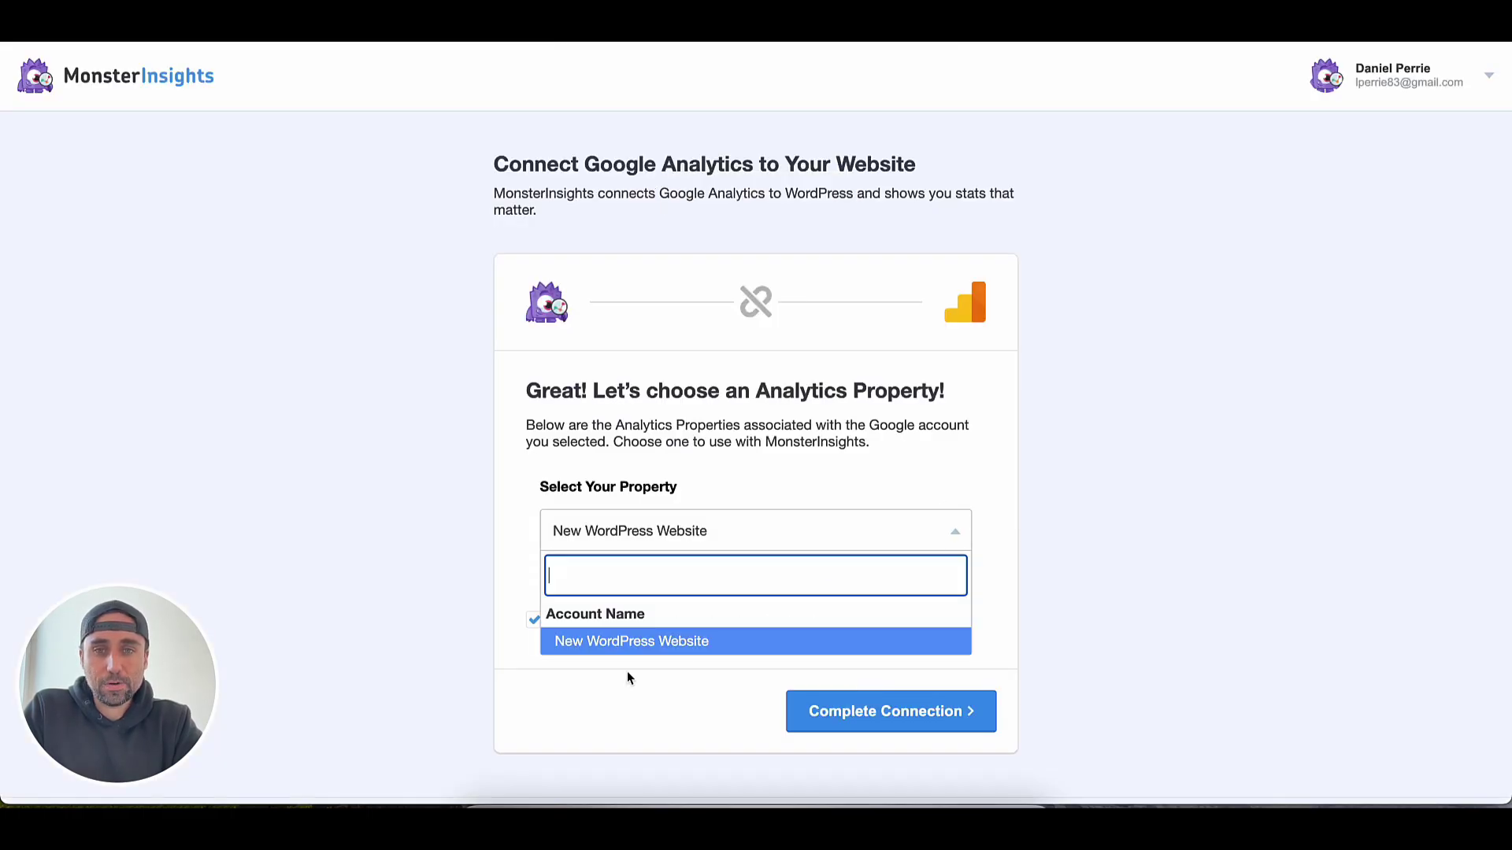
left_click(848, 471)
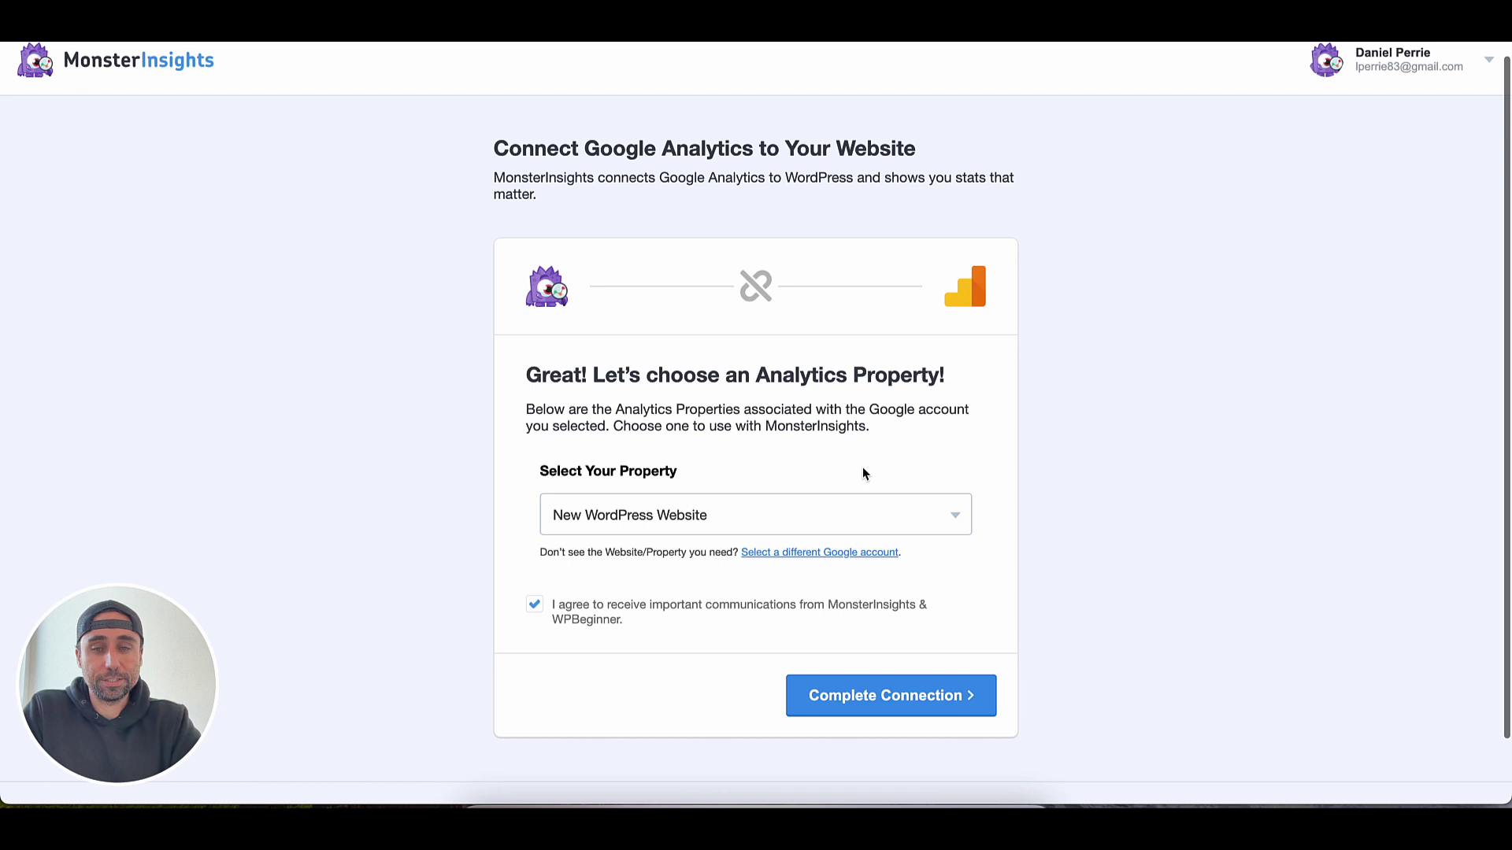
scroll(862, 466, "down", 1)
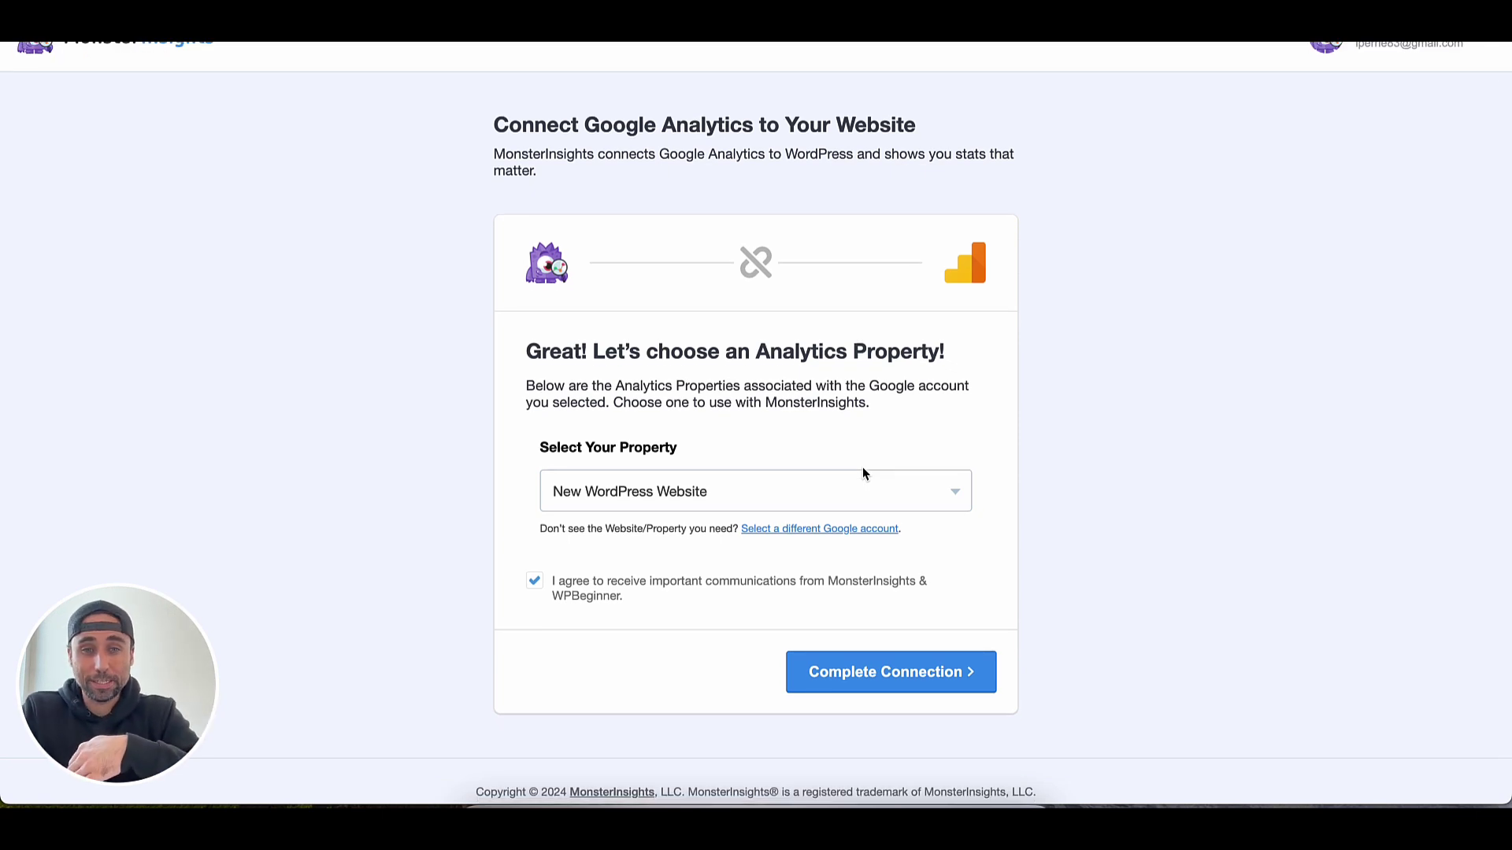
left_click(719, 502)
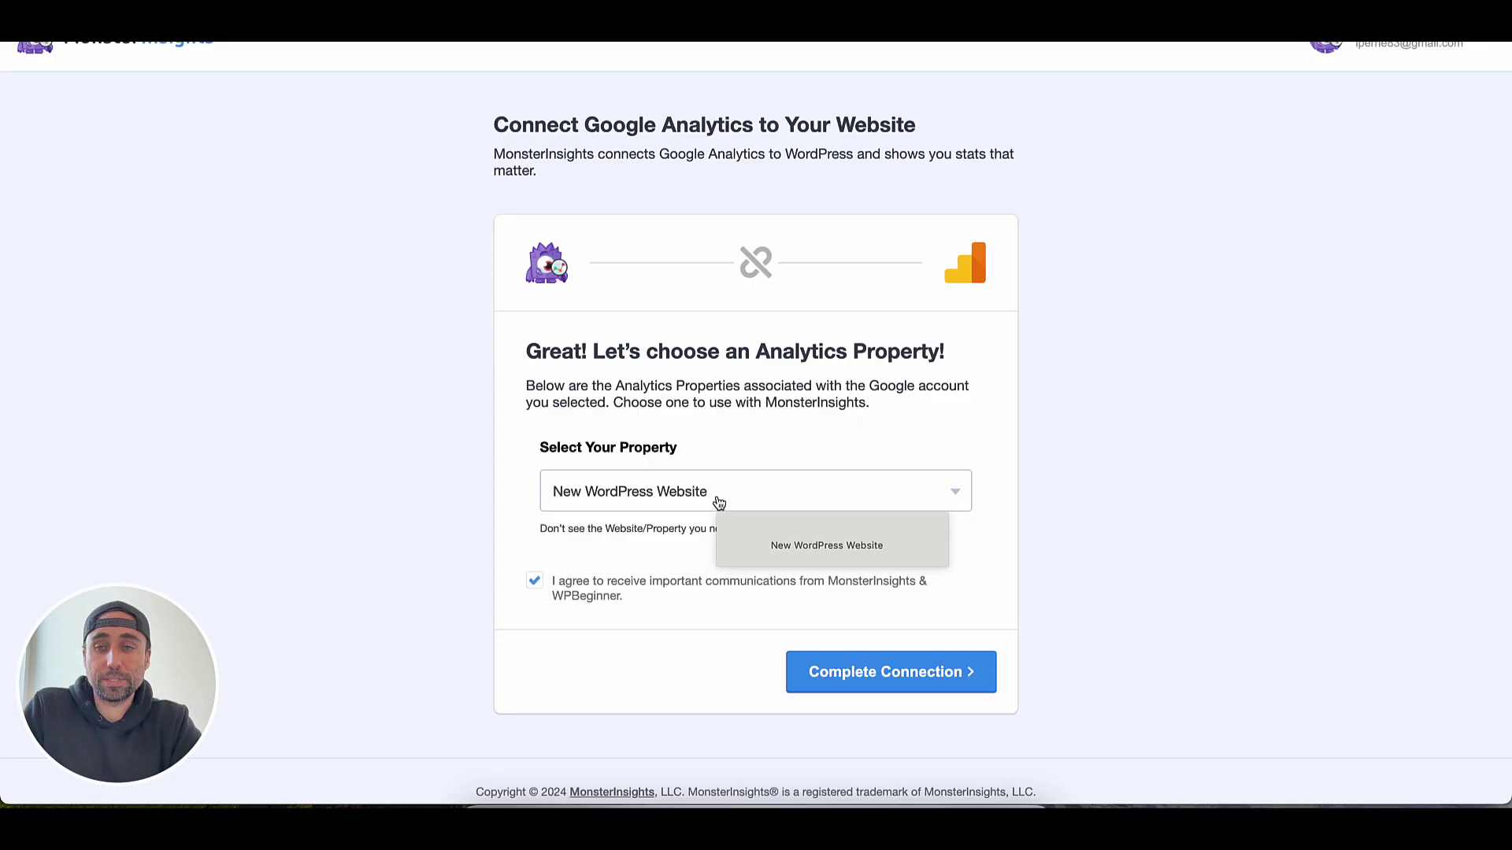
left_click(719, 503)
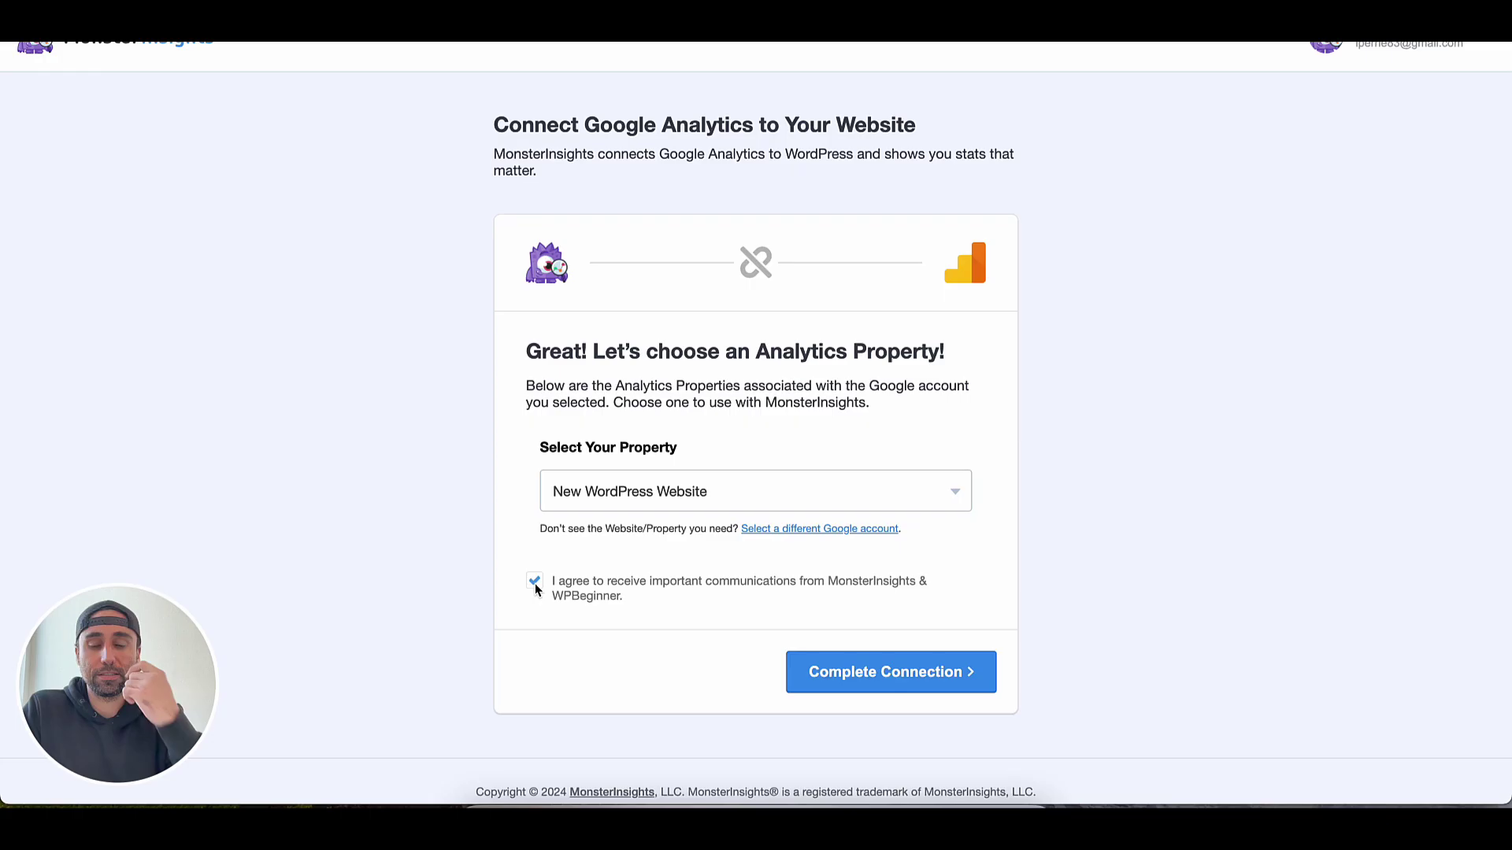
left_click(907, 683)
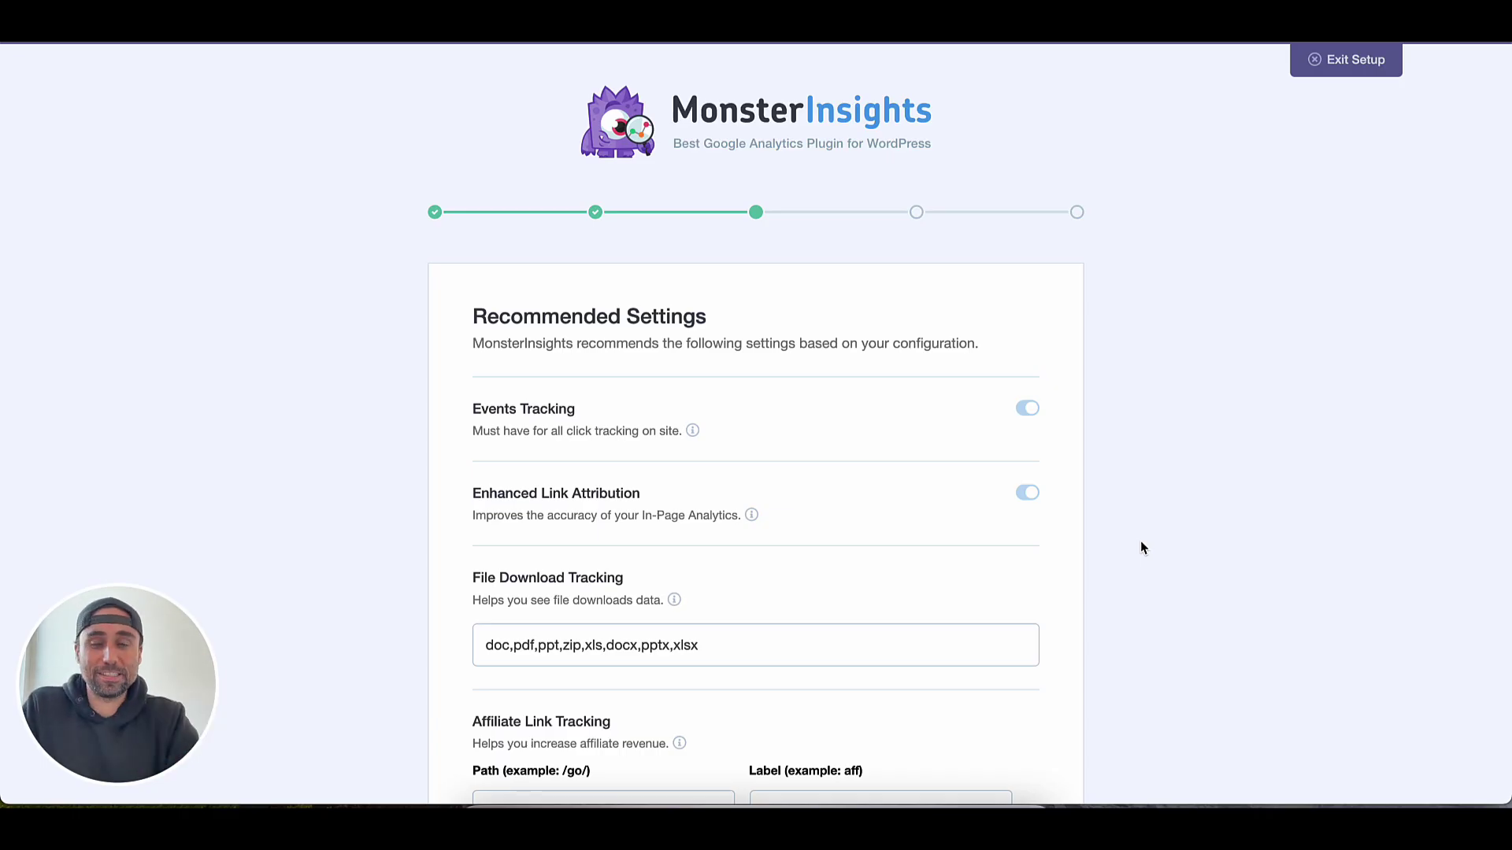
scroll(1197, 632, "down", 3)
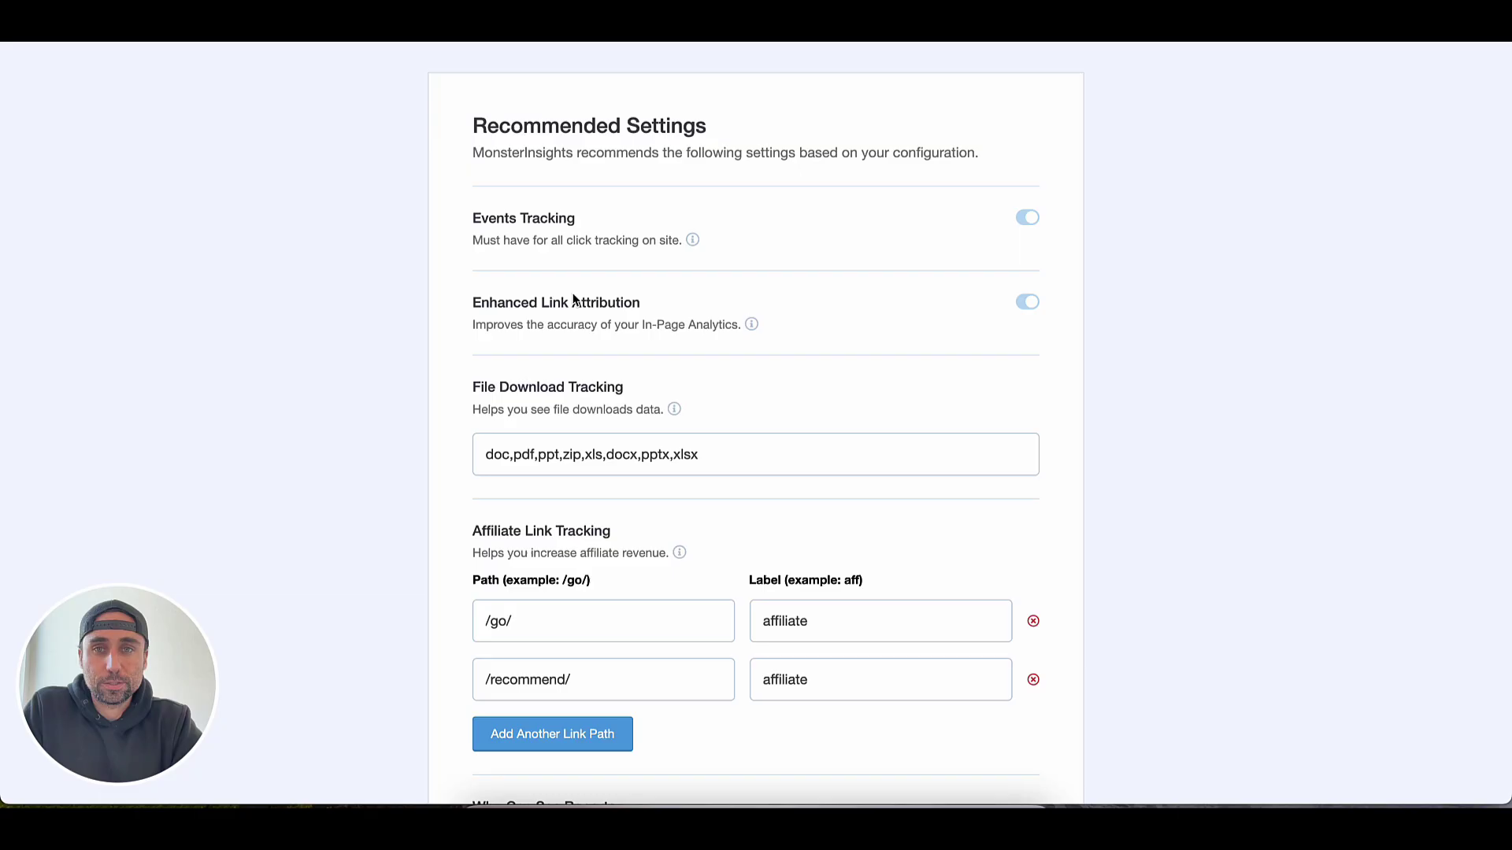
scroll(905, 402, "up", 1)
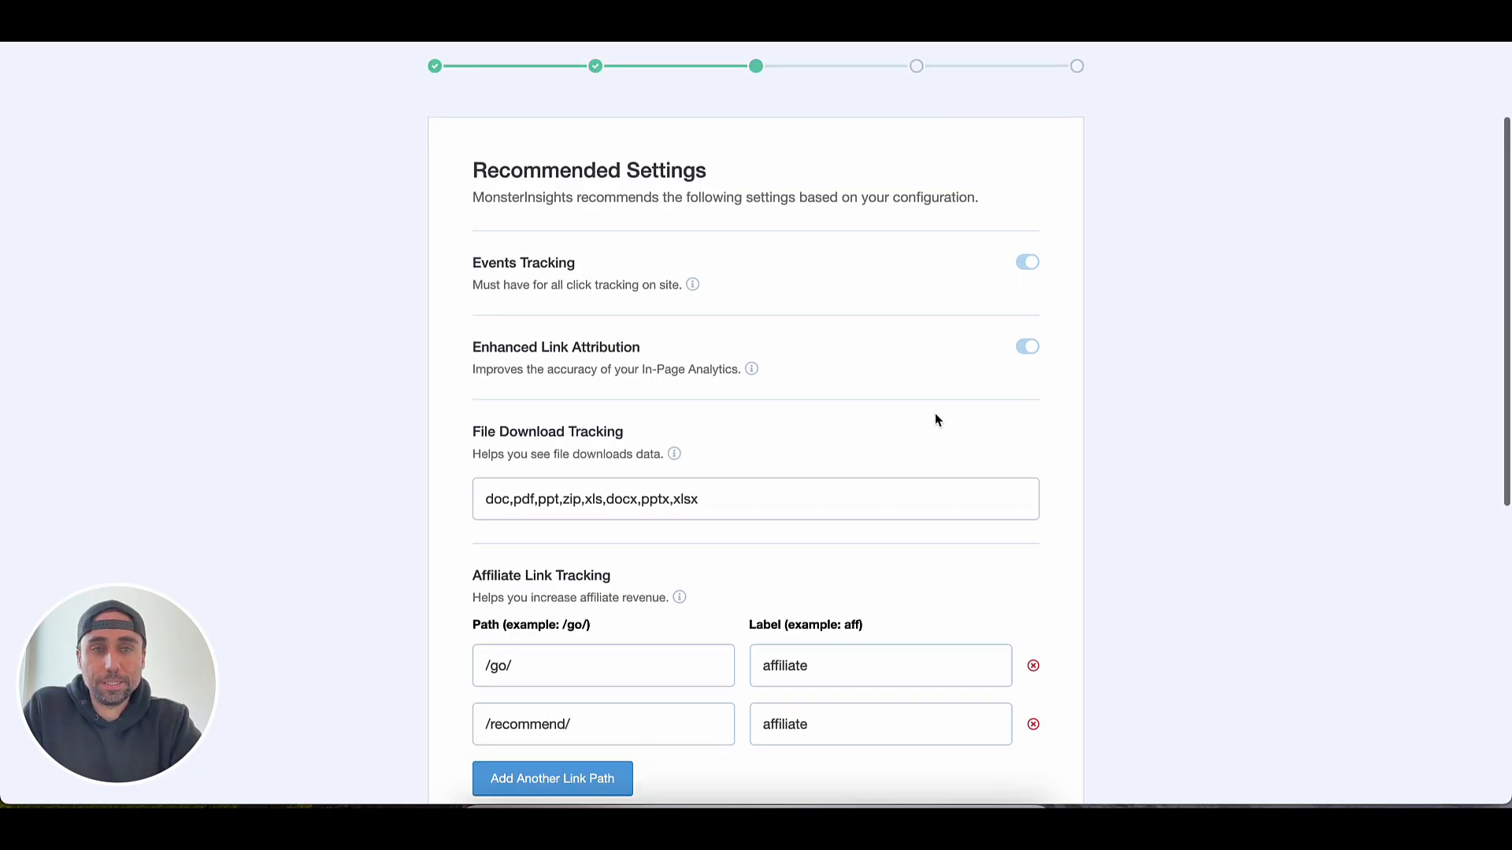
left_click(1029, 264)
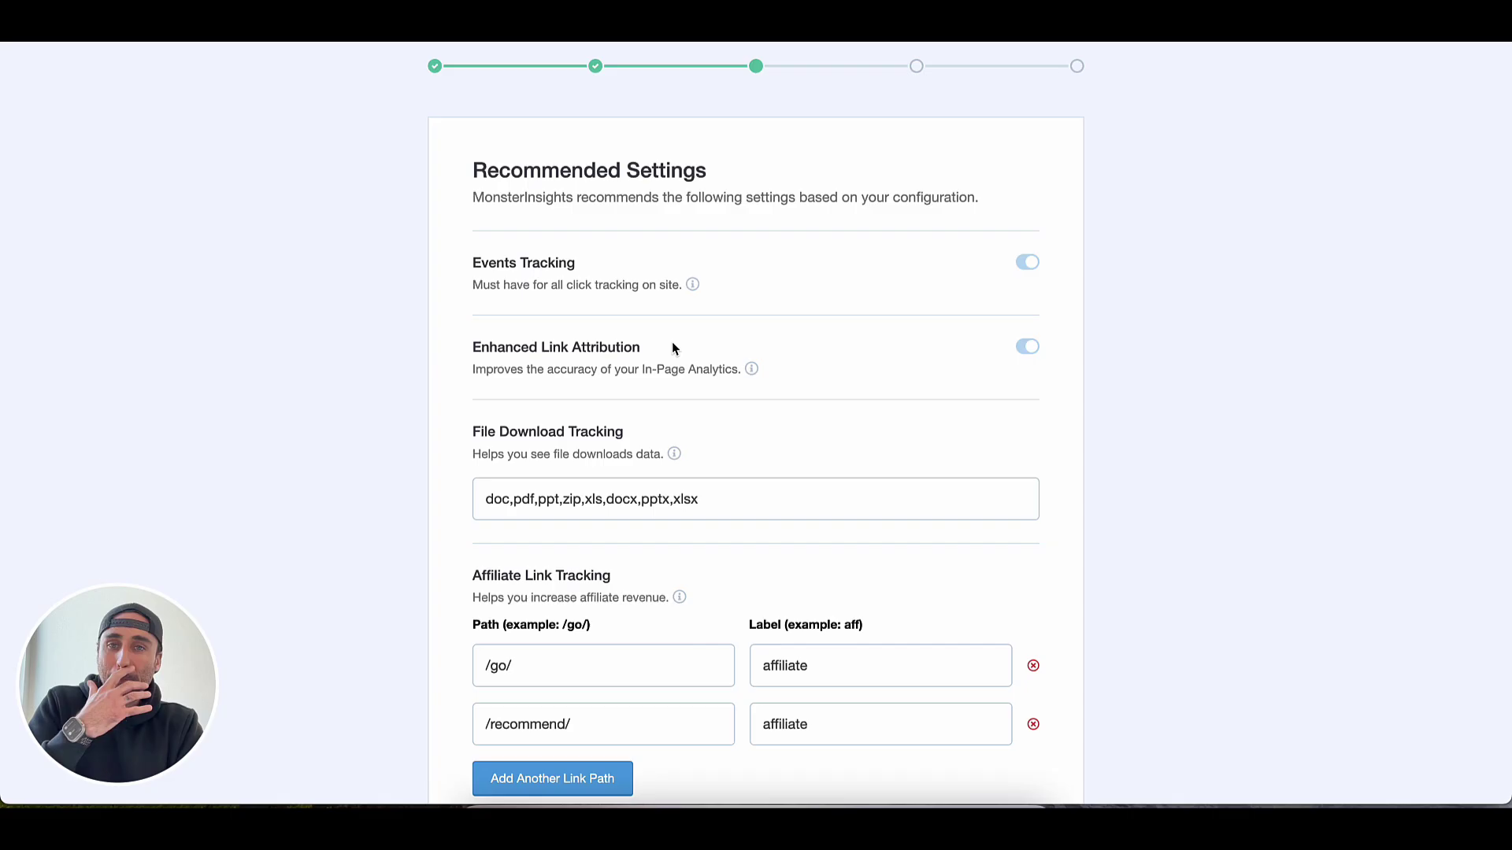
left_click_drag(472, 264, 569, 265)
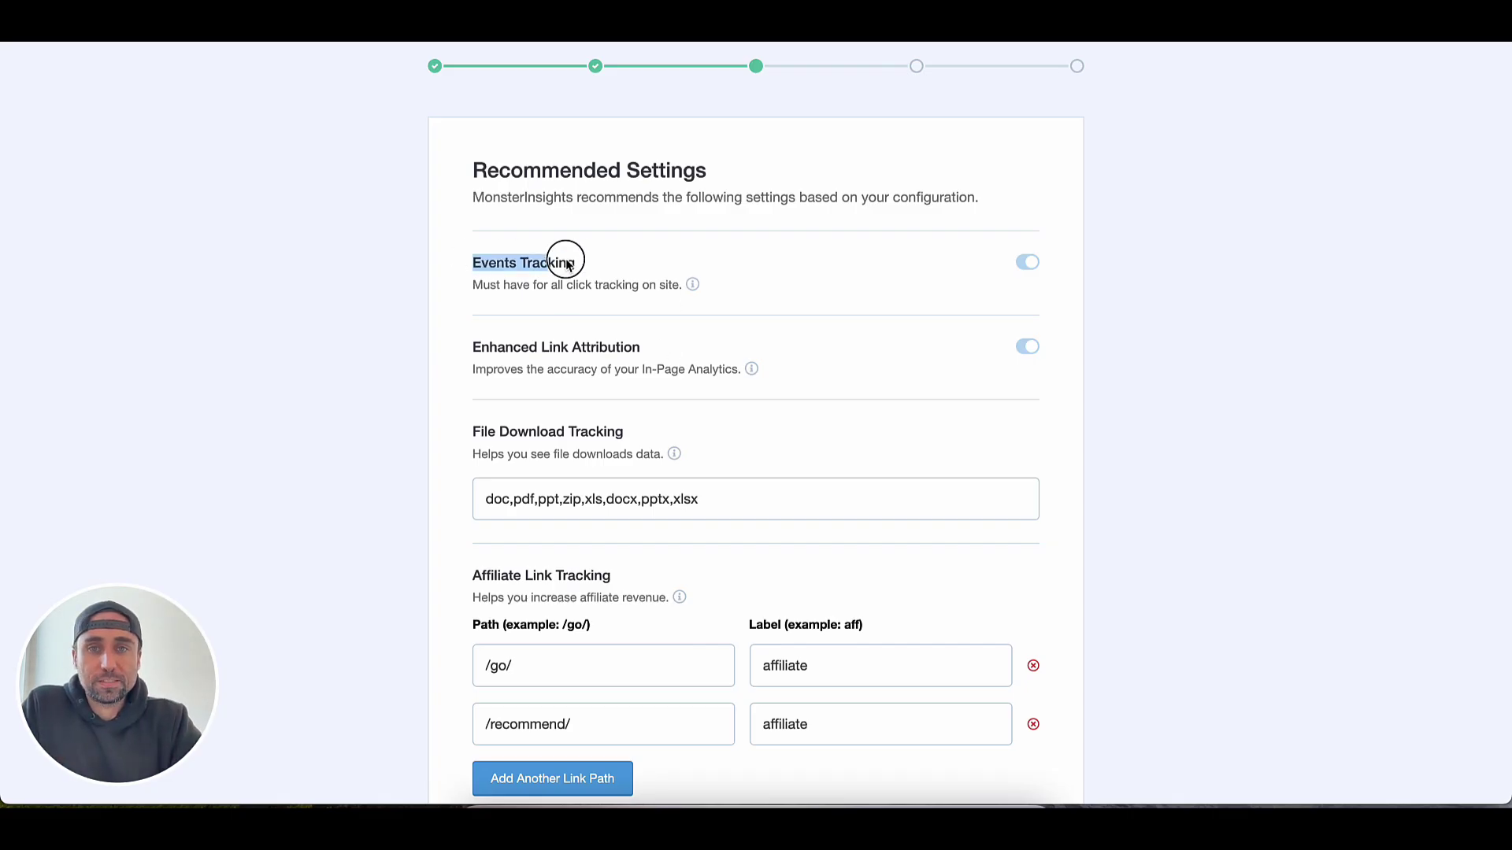
left_click(594, 337)
left_click_drag(463, 344, 687, 344)
left_click(752, 396)
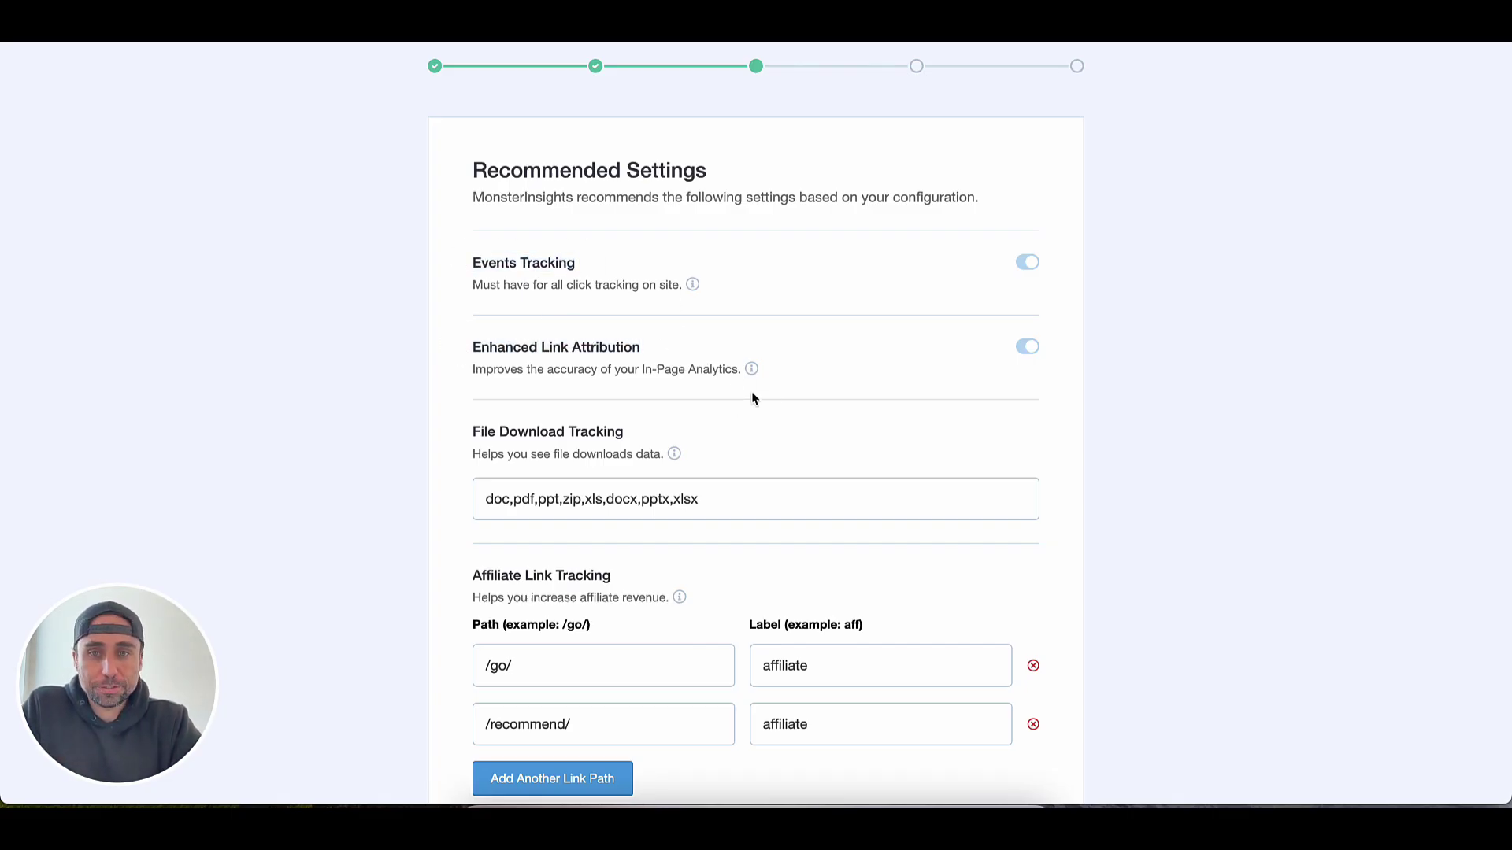
scroll(753, 441, "down", 2)
scroll(756, 440, "down", 1)
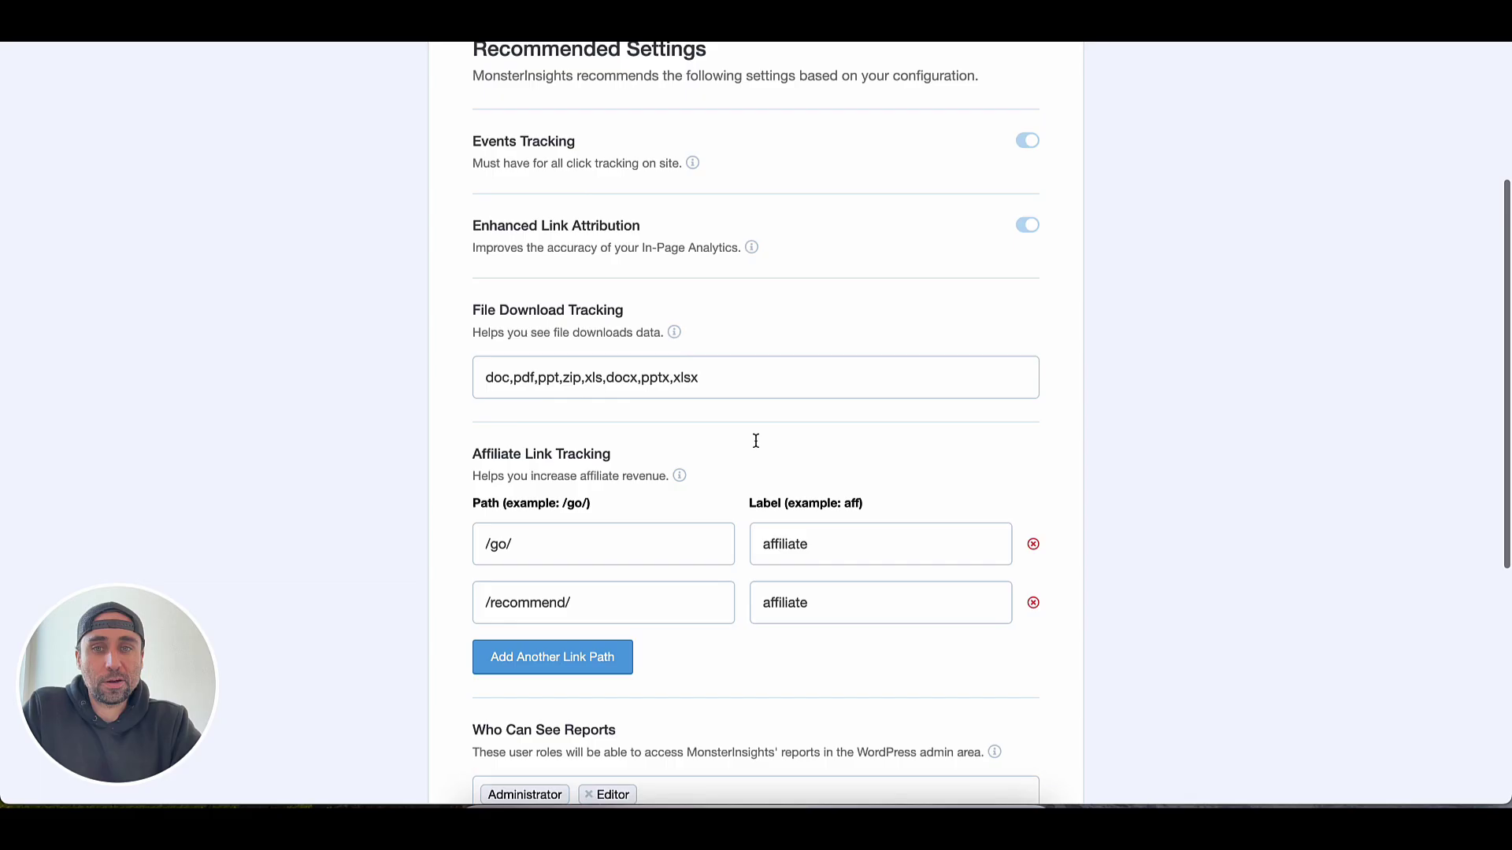
scroll(753, 438, "down", 2)
scroll(1050, 456, "up", 2)
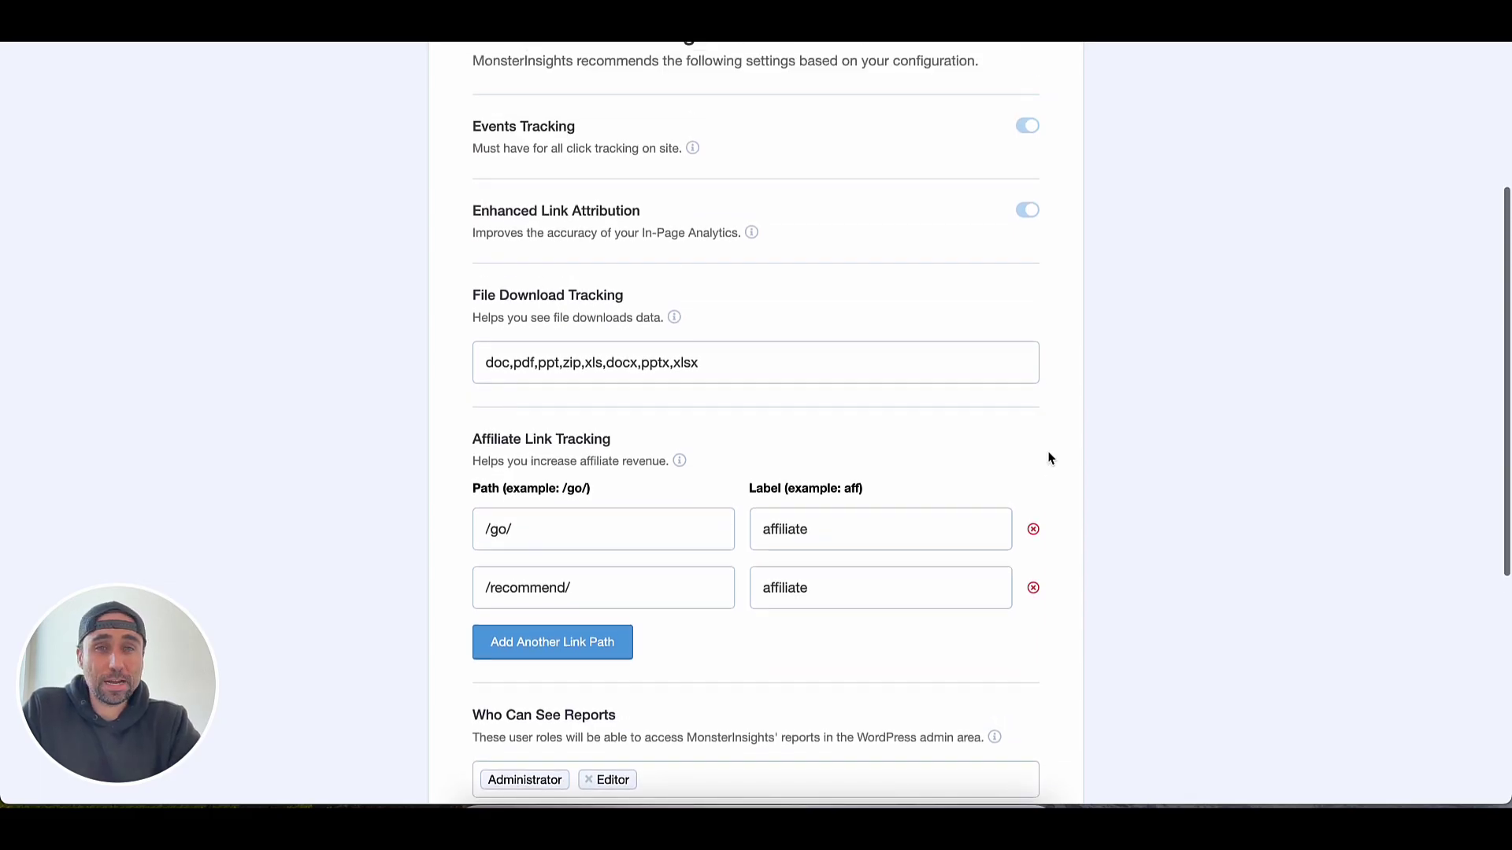
scroll(1051, 458, "up", 3)
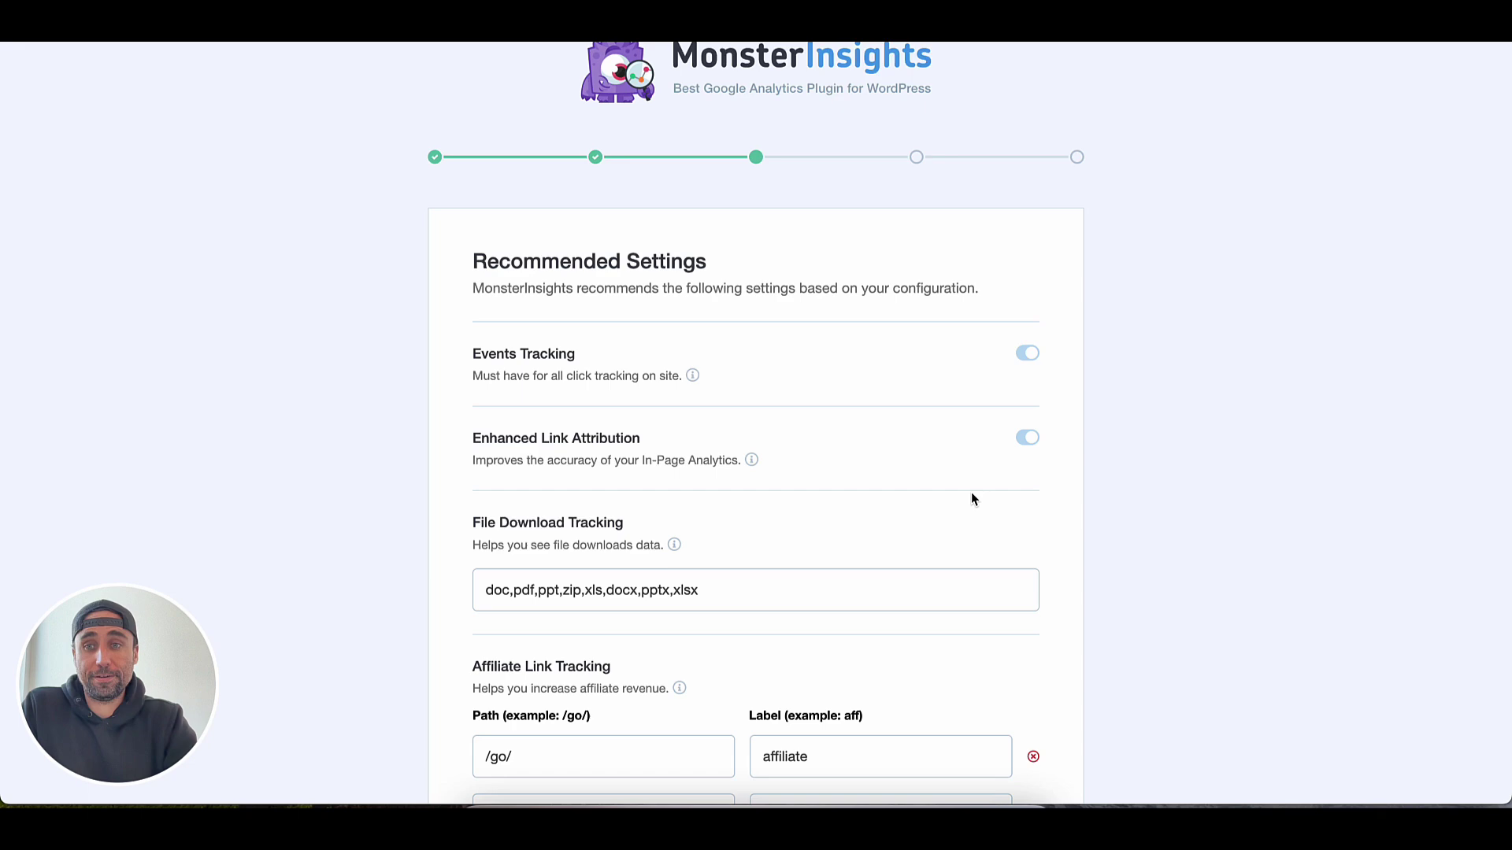
scroll(1016, 520, "down", 5)
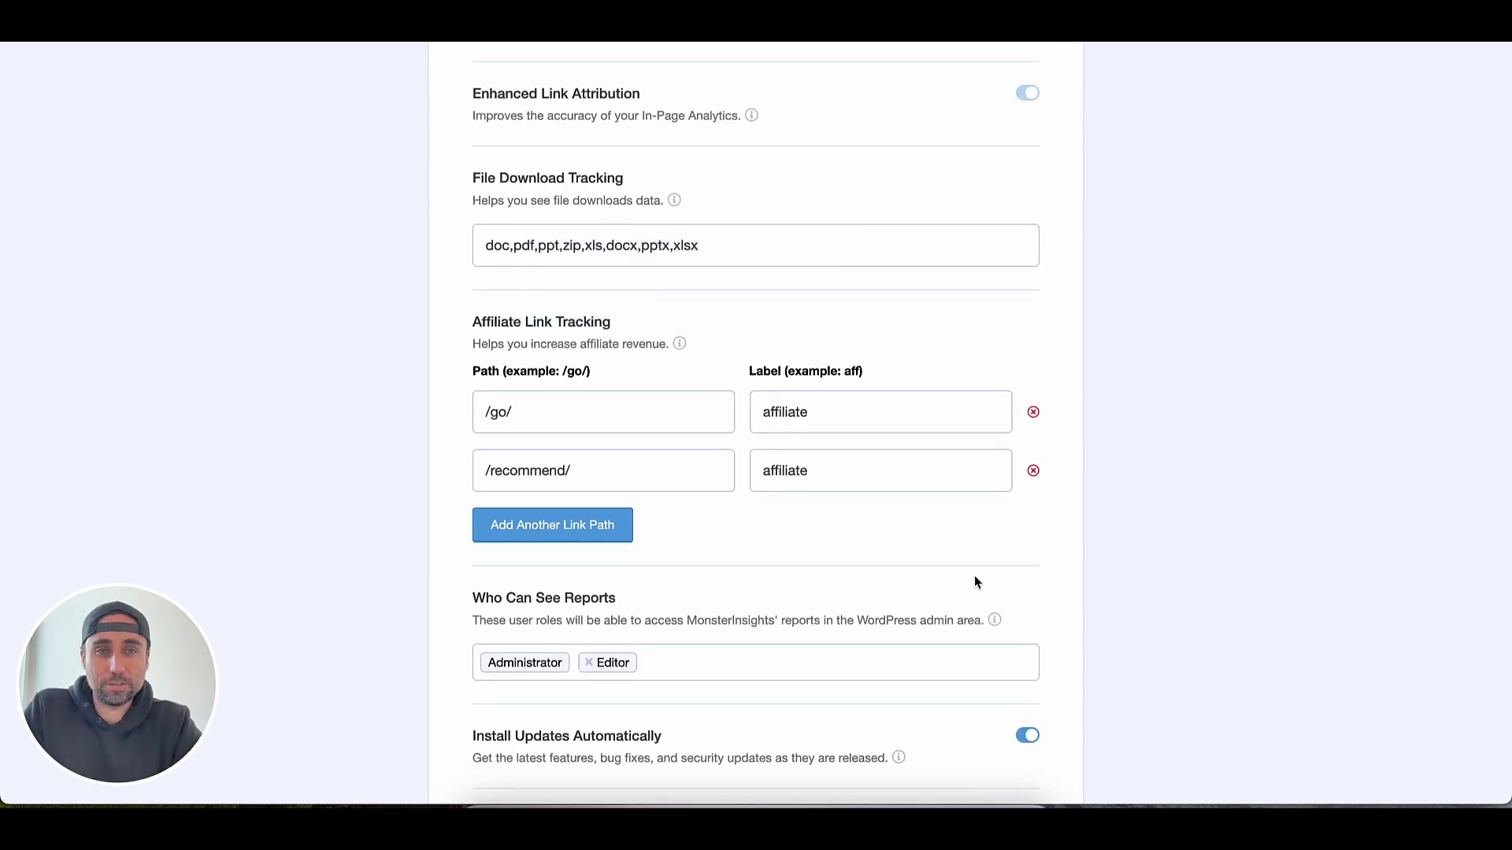
scroll(975, 583, "down", 4)
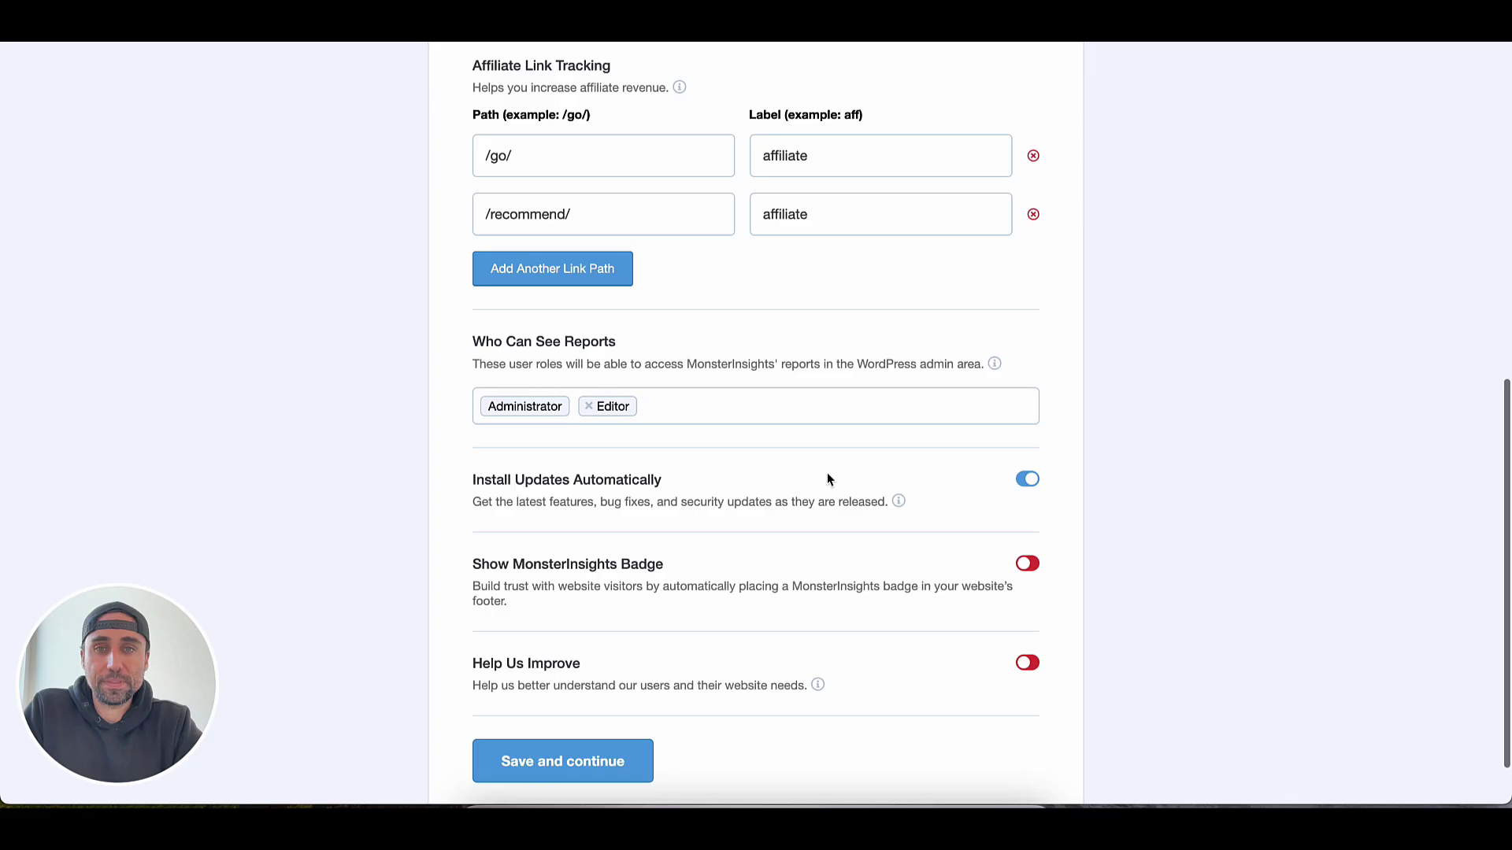
left_click_drag(466, 341, 642, 340)
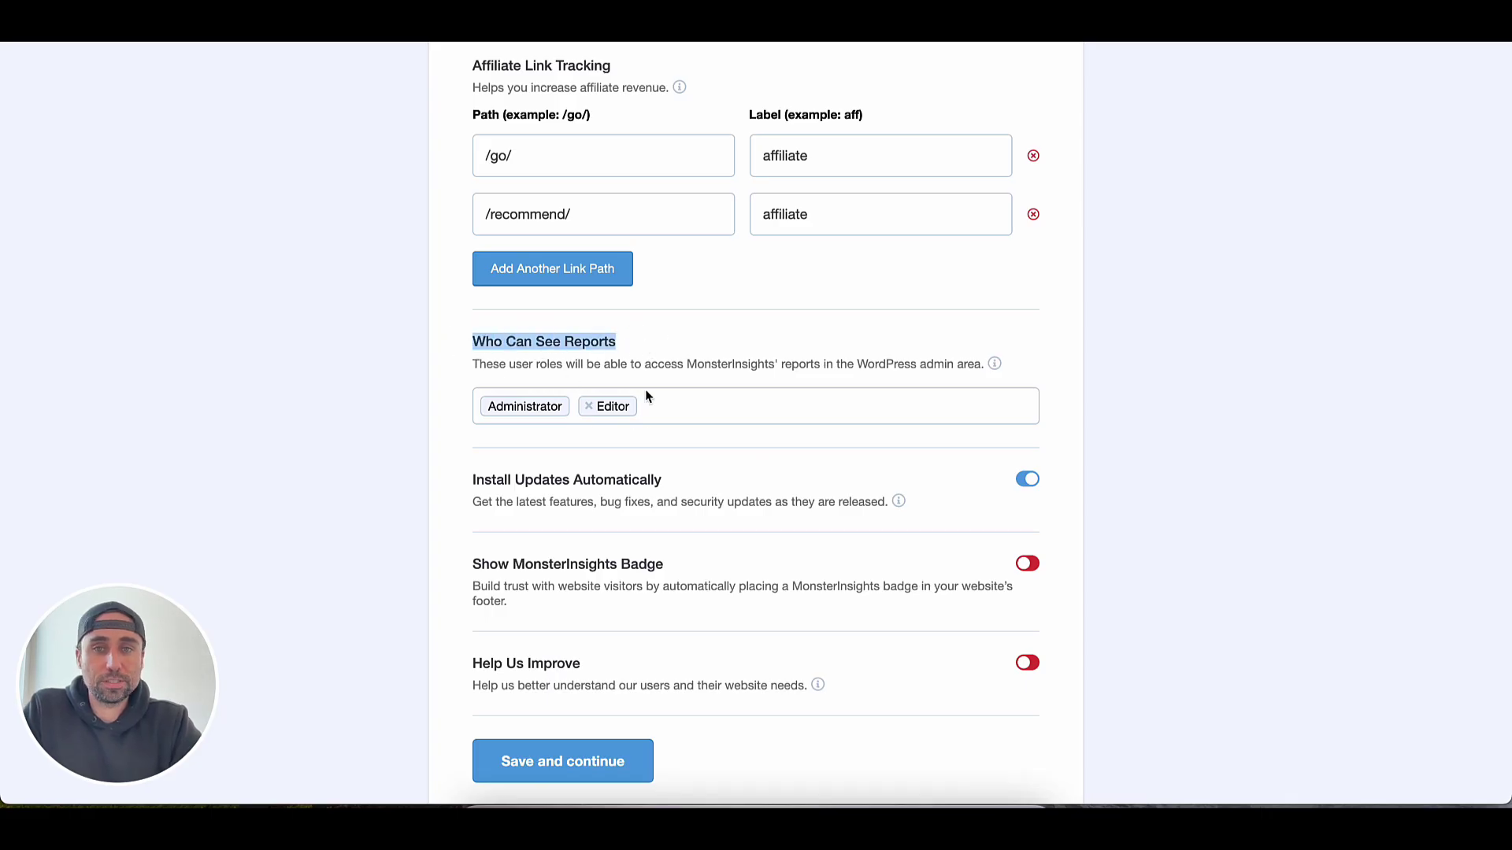
left_click(644, 405)
left_click(540, 359)
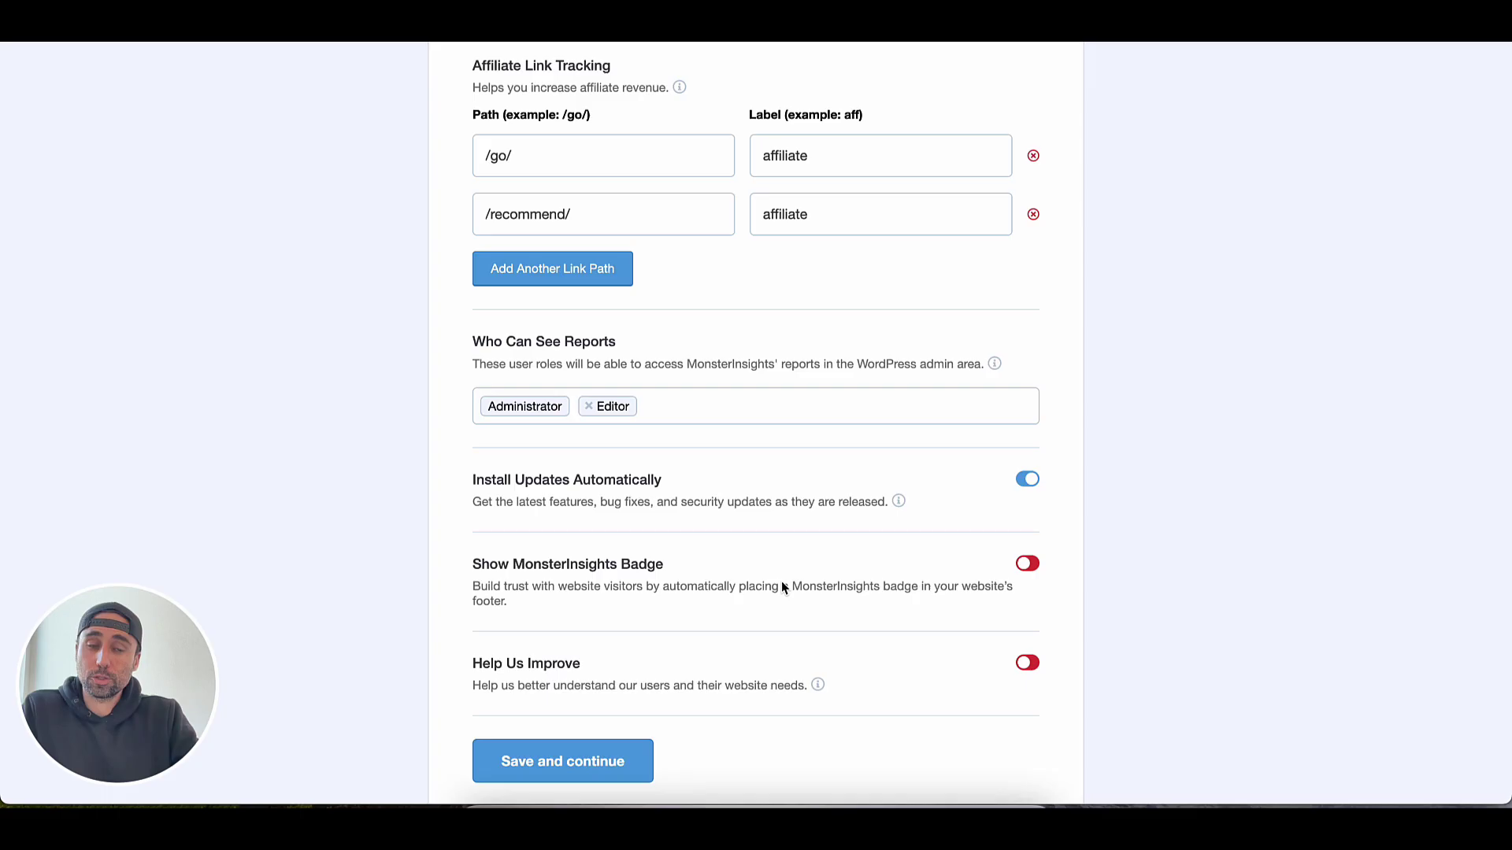
scroll(829, 658, "down", 2)
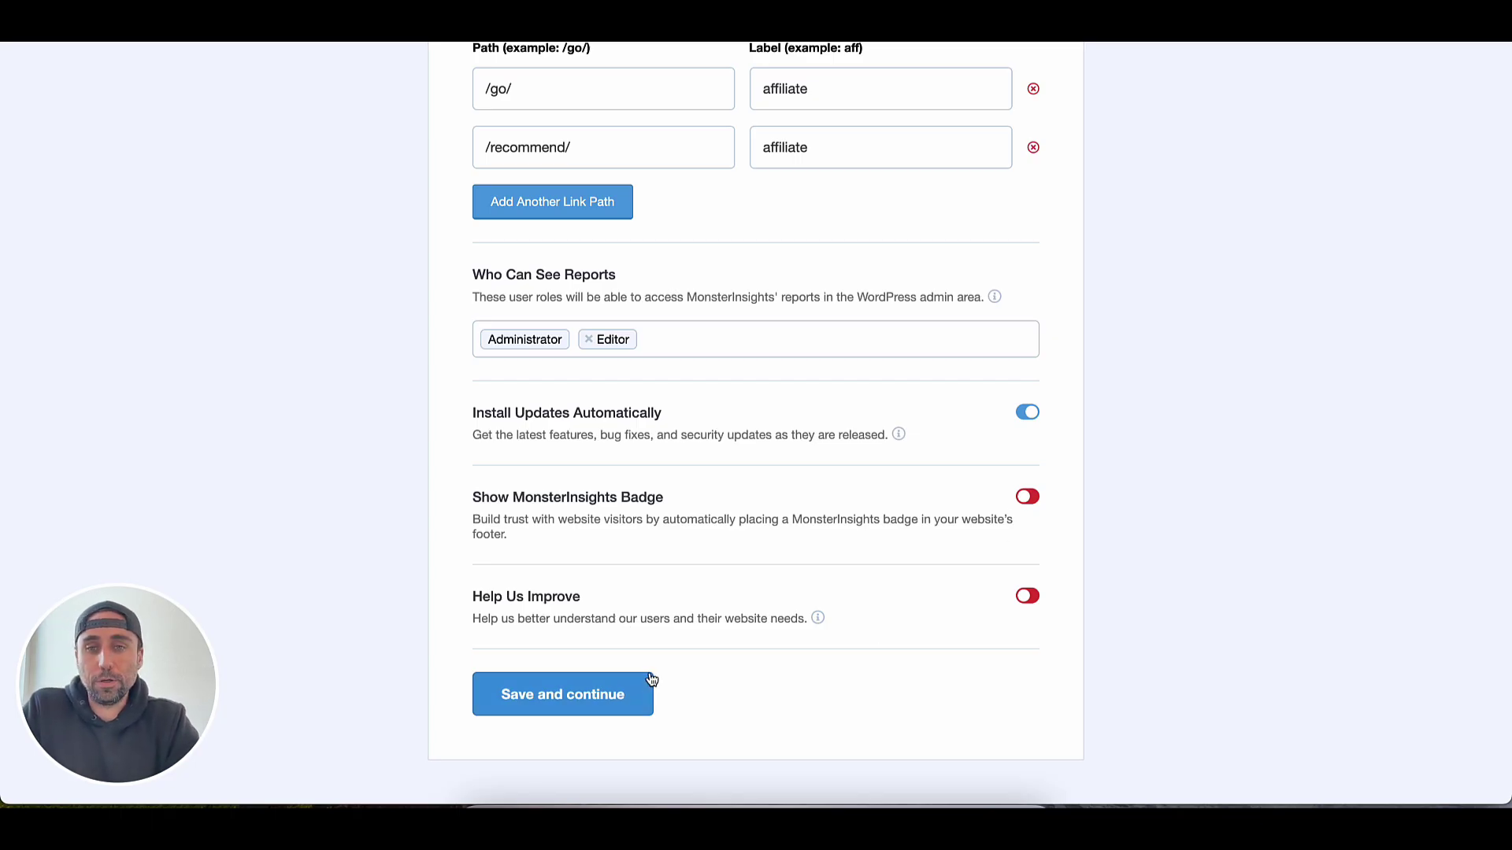
- Save the recommended settings and expand the Add Recommended Plugins list
left_click(603, 698)
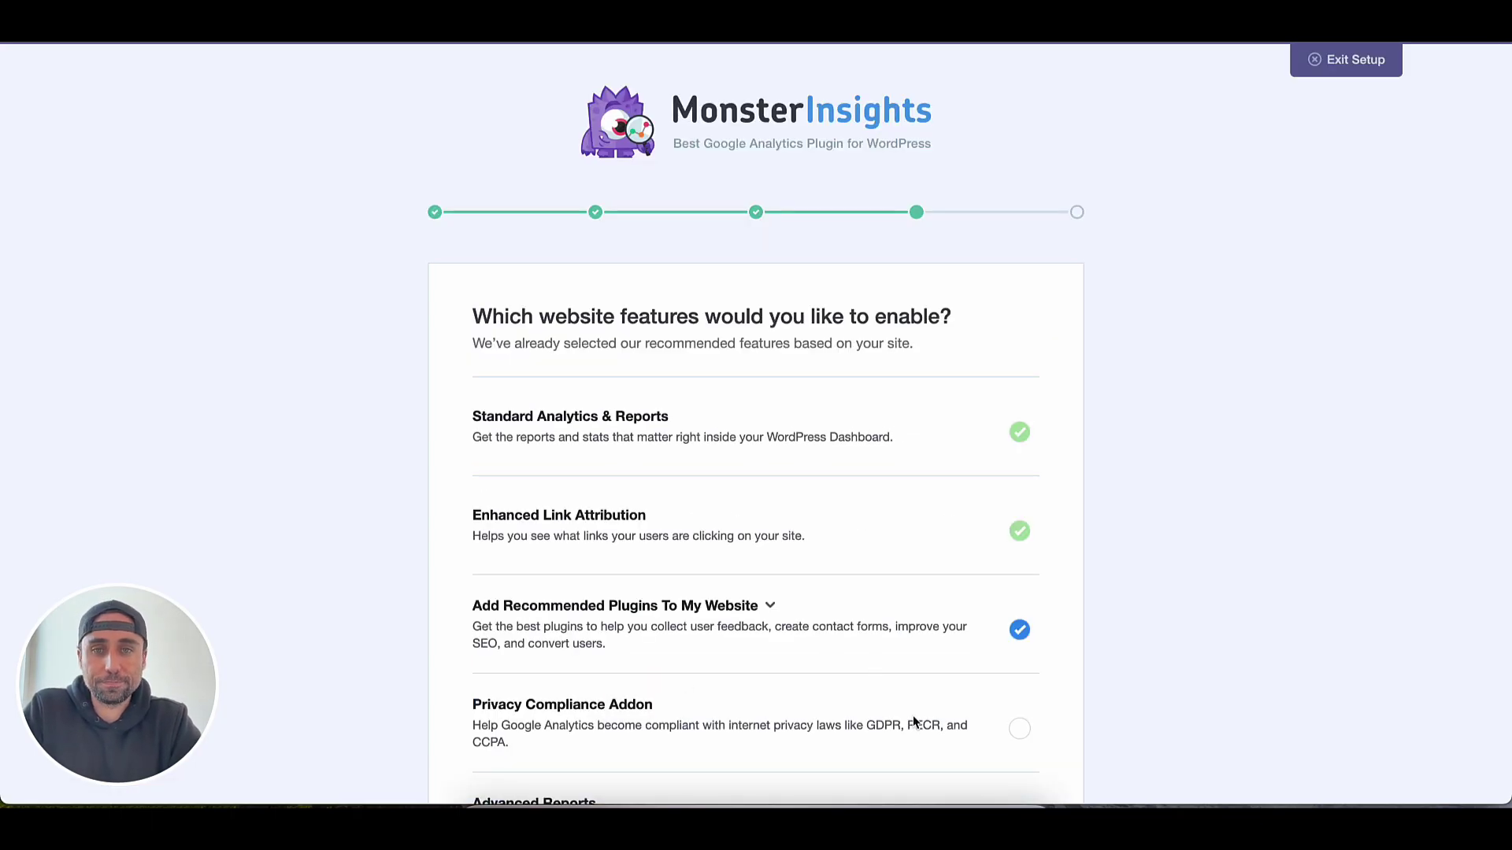
scroll(915, 720, "down", 5)
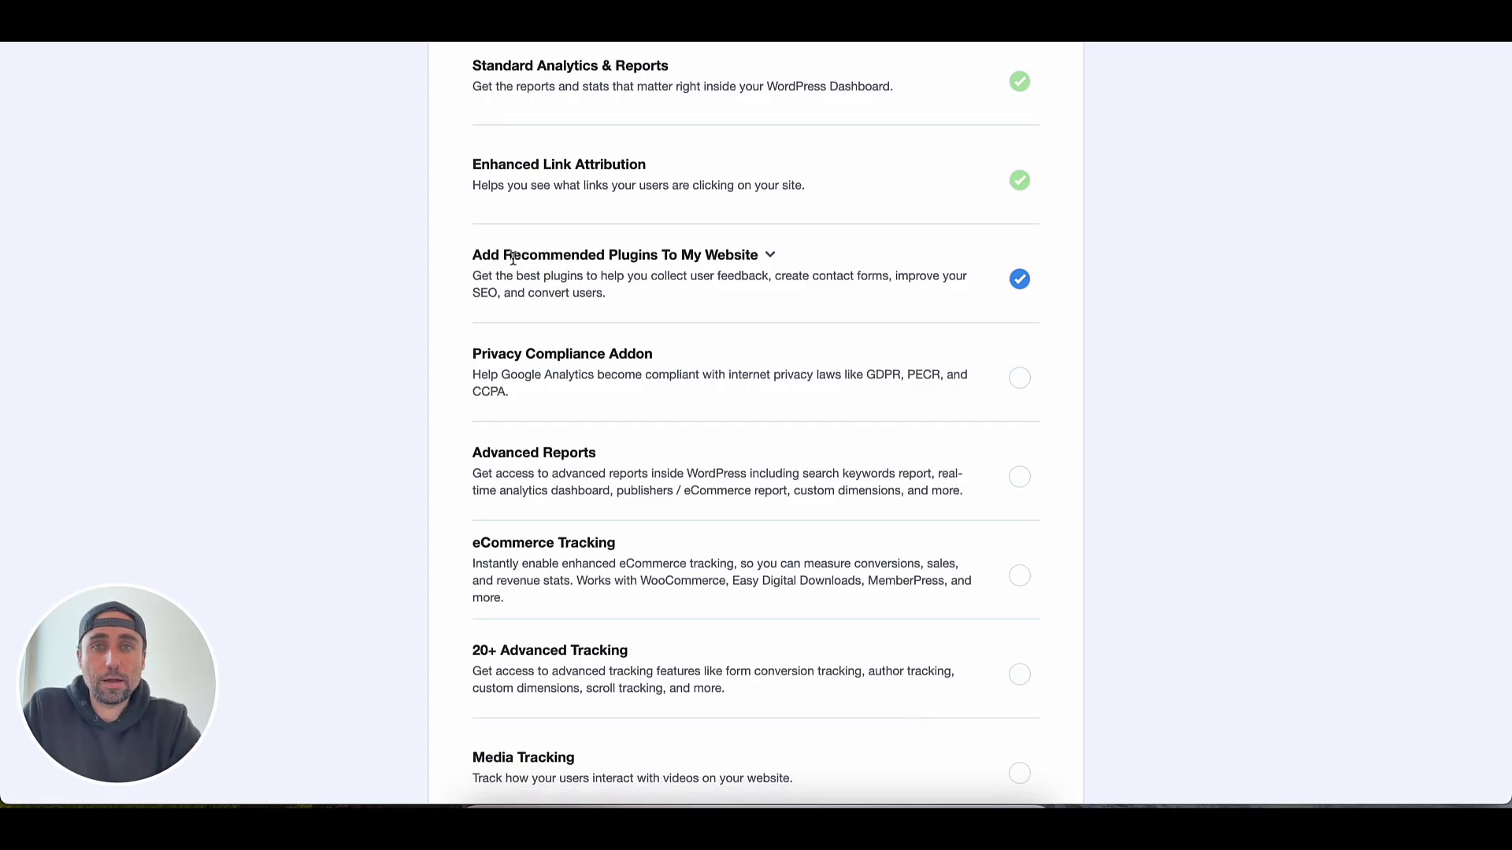
left_click(768, 258)
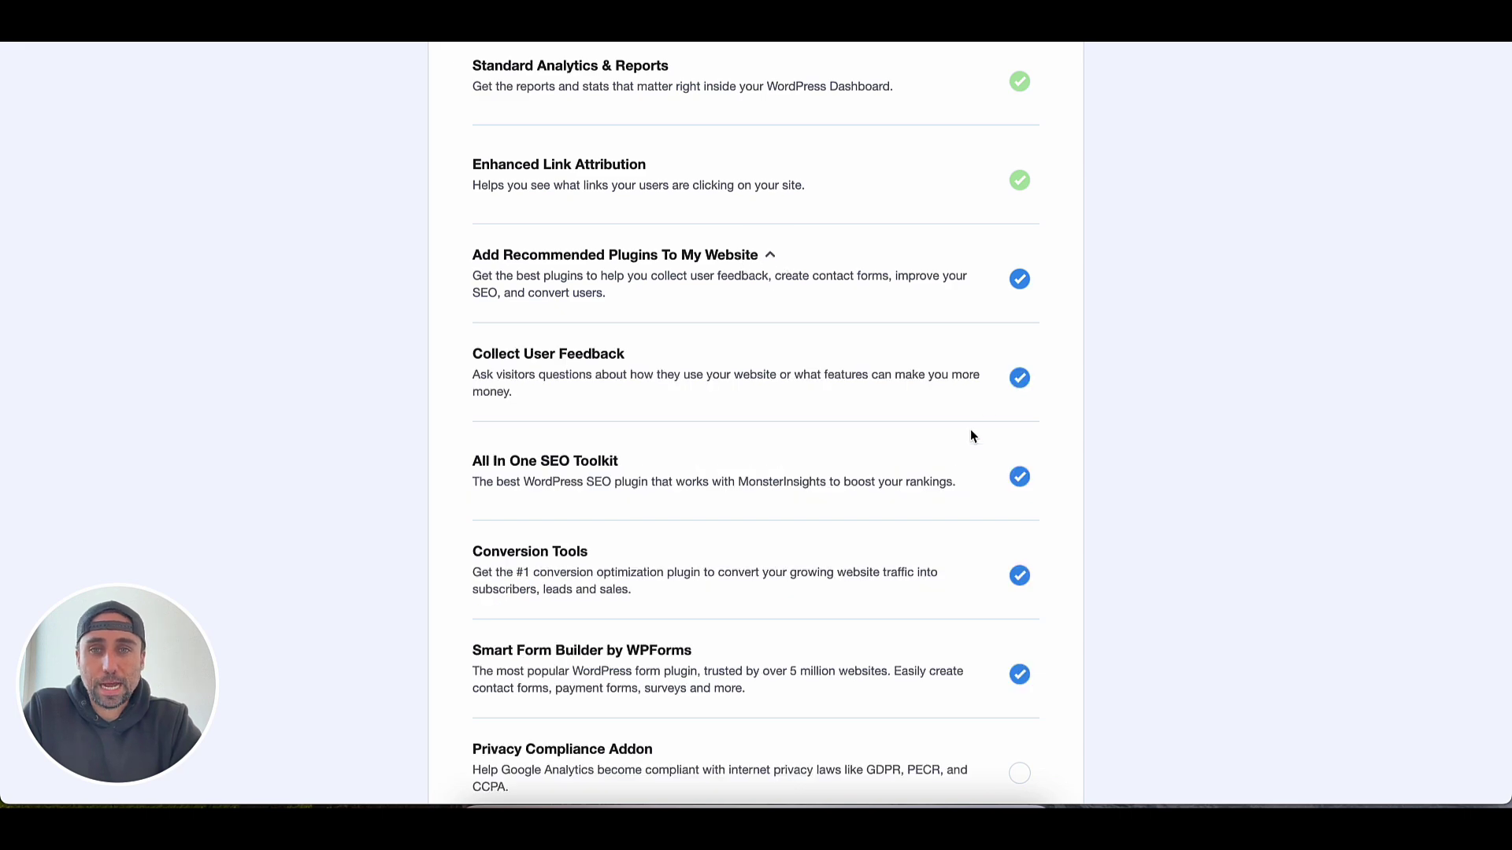
scroll(1018, 521, "down", 1)
- Uncheck Collect User Feedback, All In One SEO Toolkit, Conversion Tools and WPForms, then continue
left_click(1022, 307)
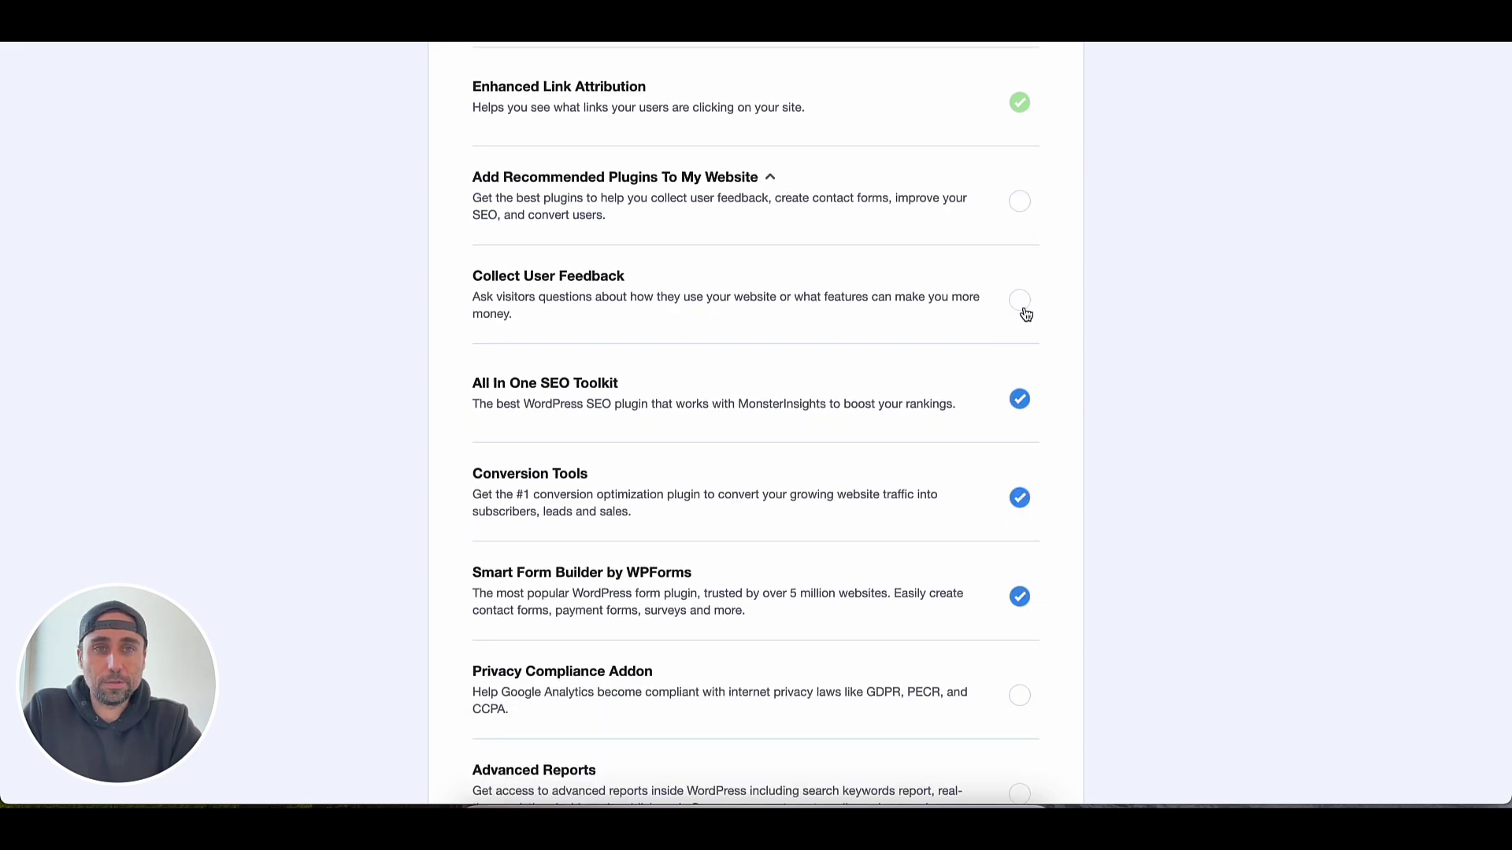
left_click(1021, 399)
left_click(1020, 499)
left_click(1019, 599)
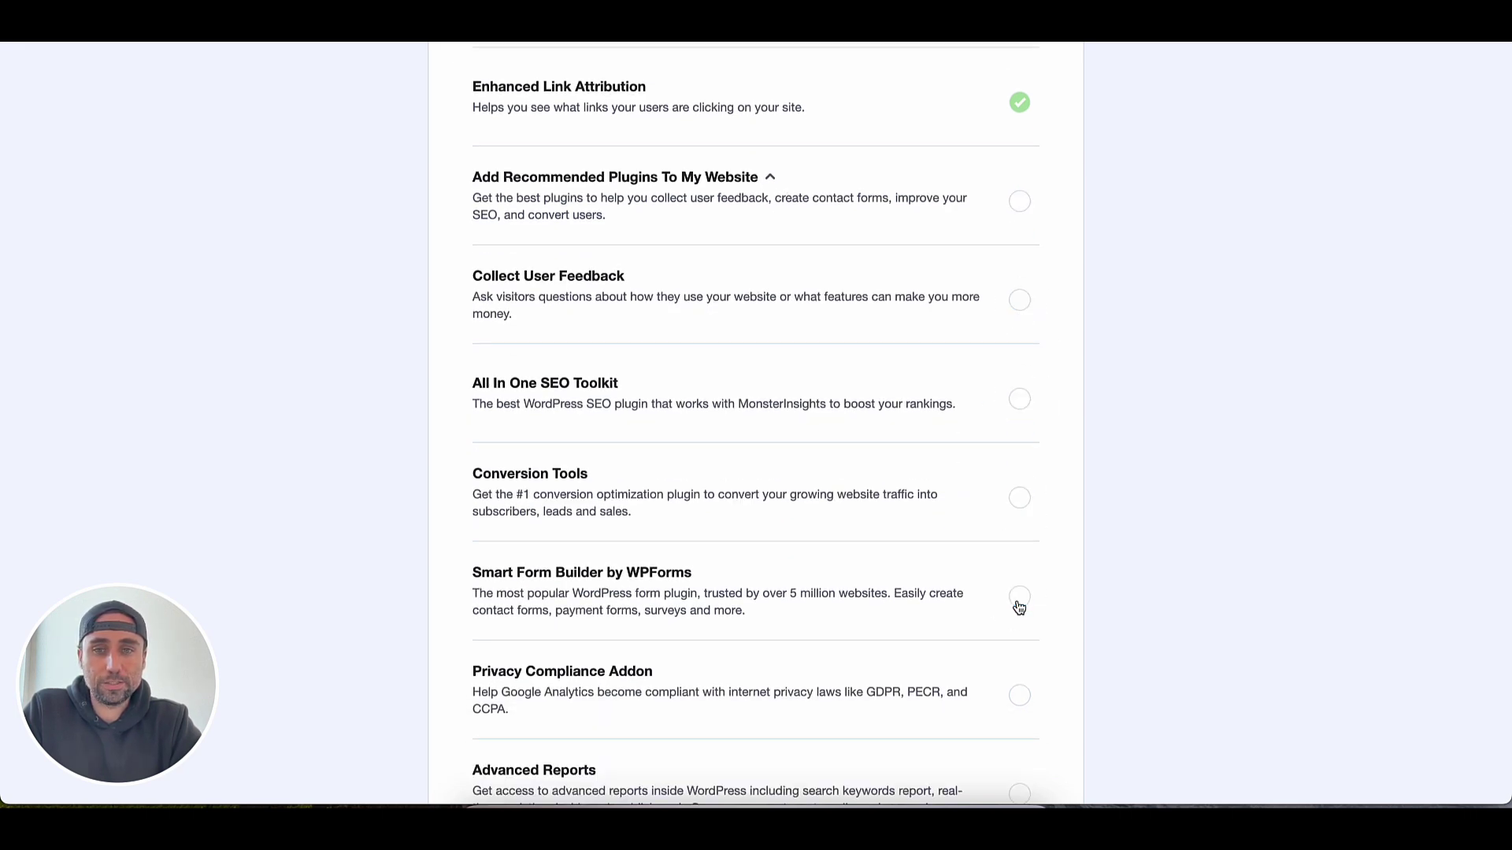
scroll(915, 578, "up", 3)
scroll(915, 578, "down", 8)
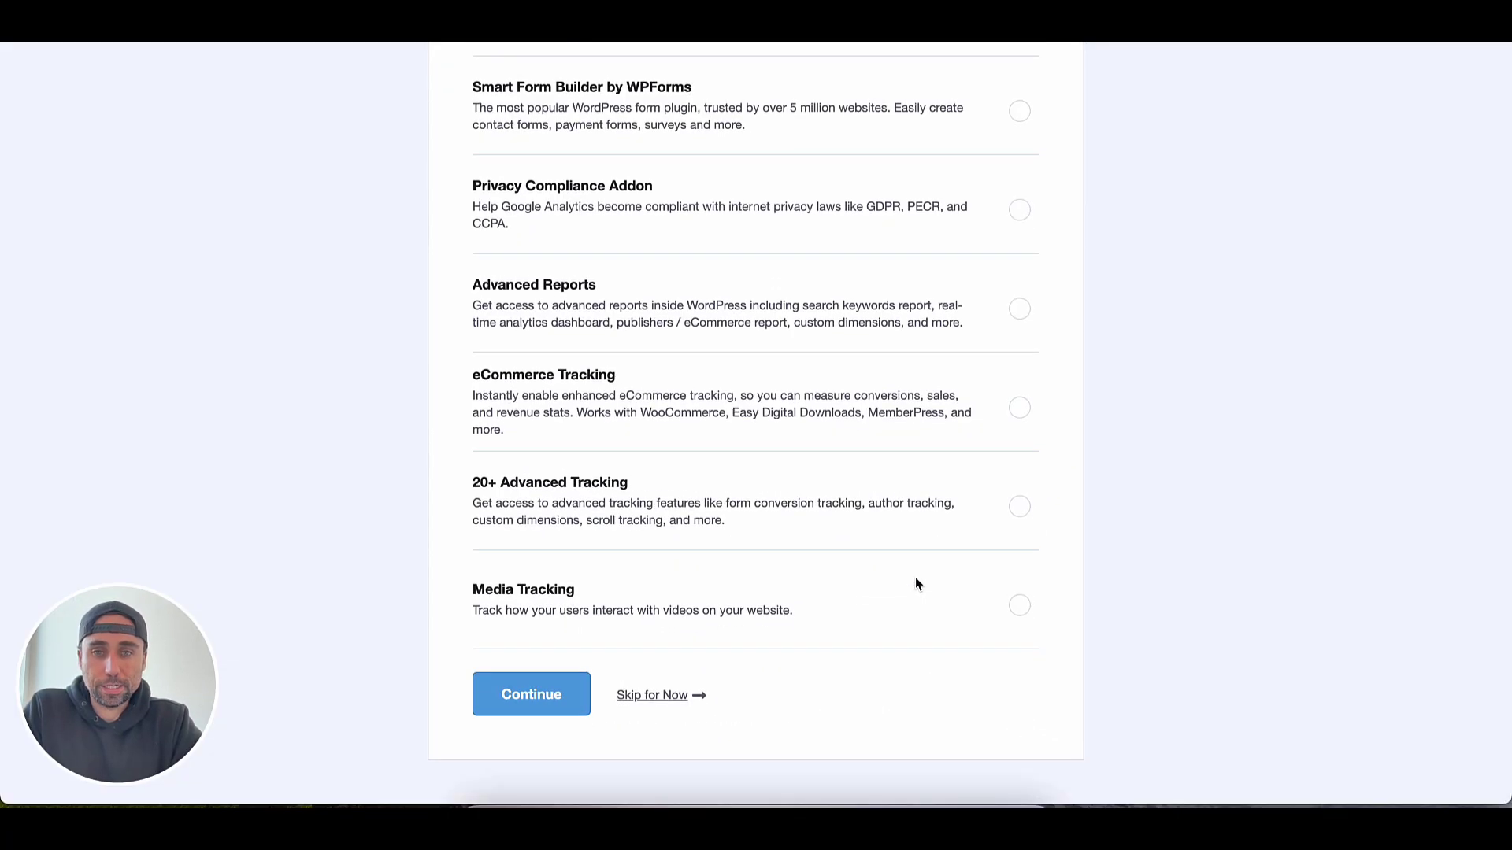
scroll(893, 614, "up", 10)
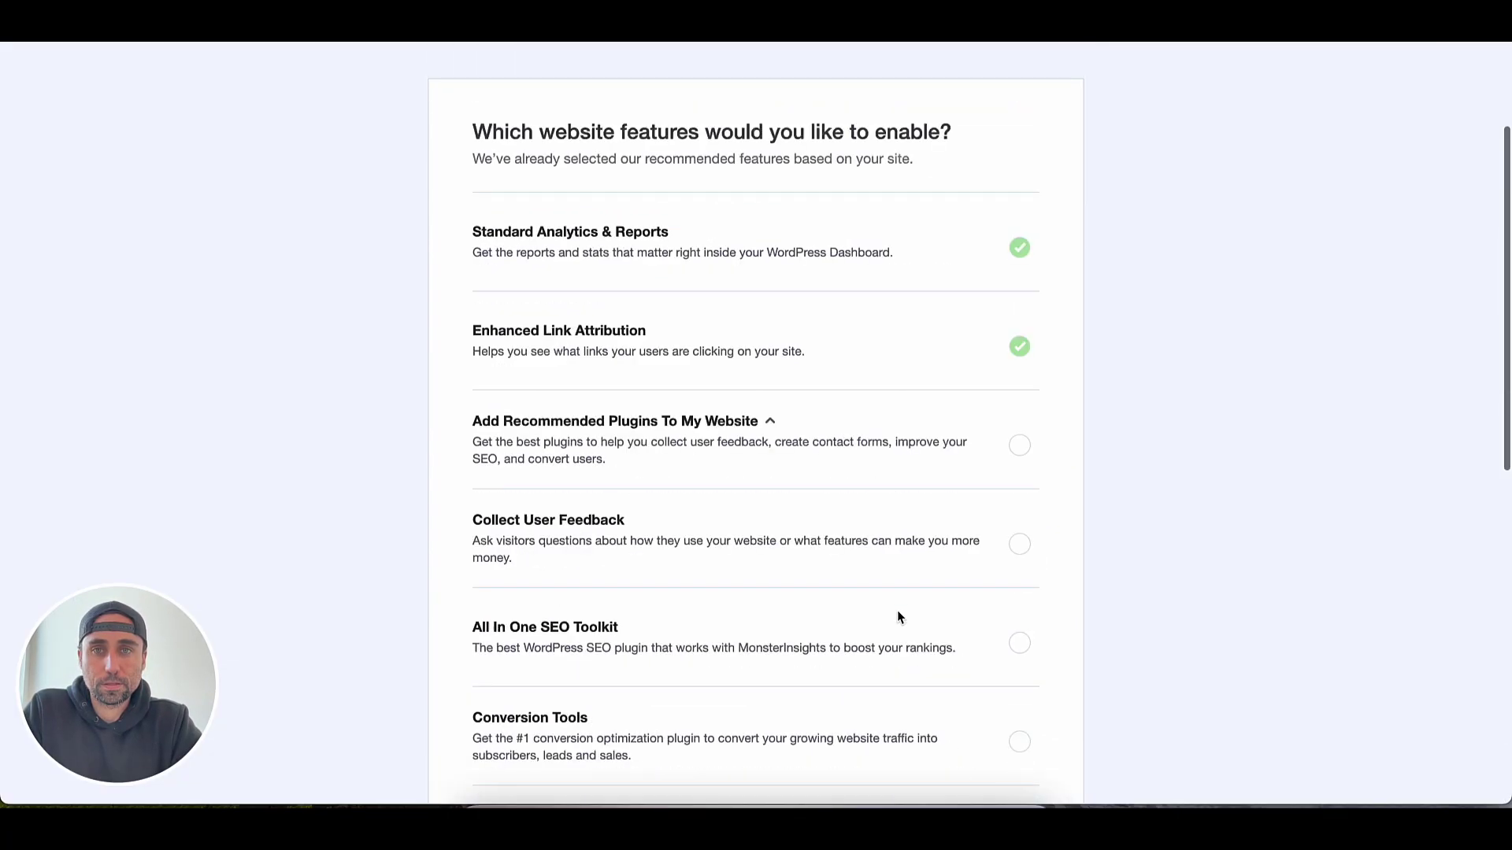
scroll(897, 616, "down", 10)
left_click(656, 688)
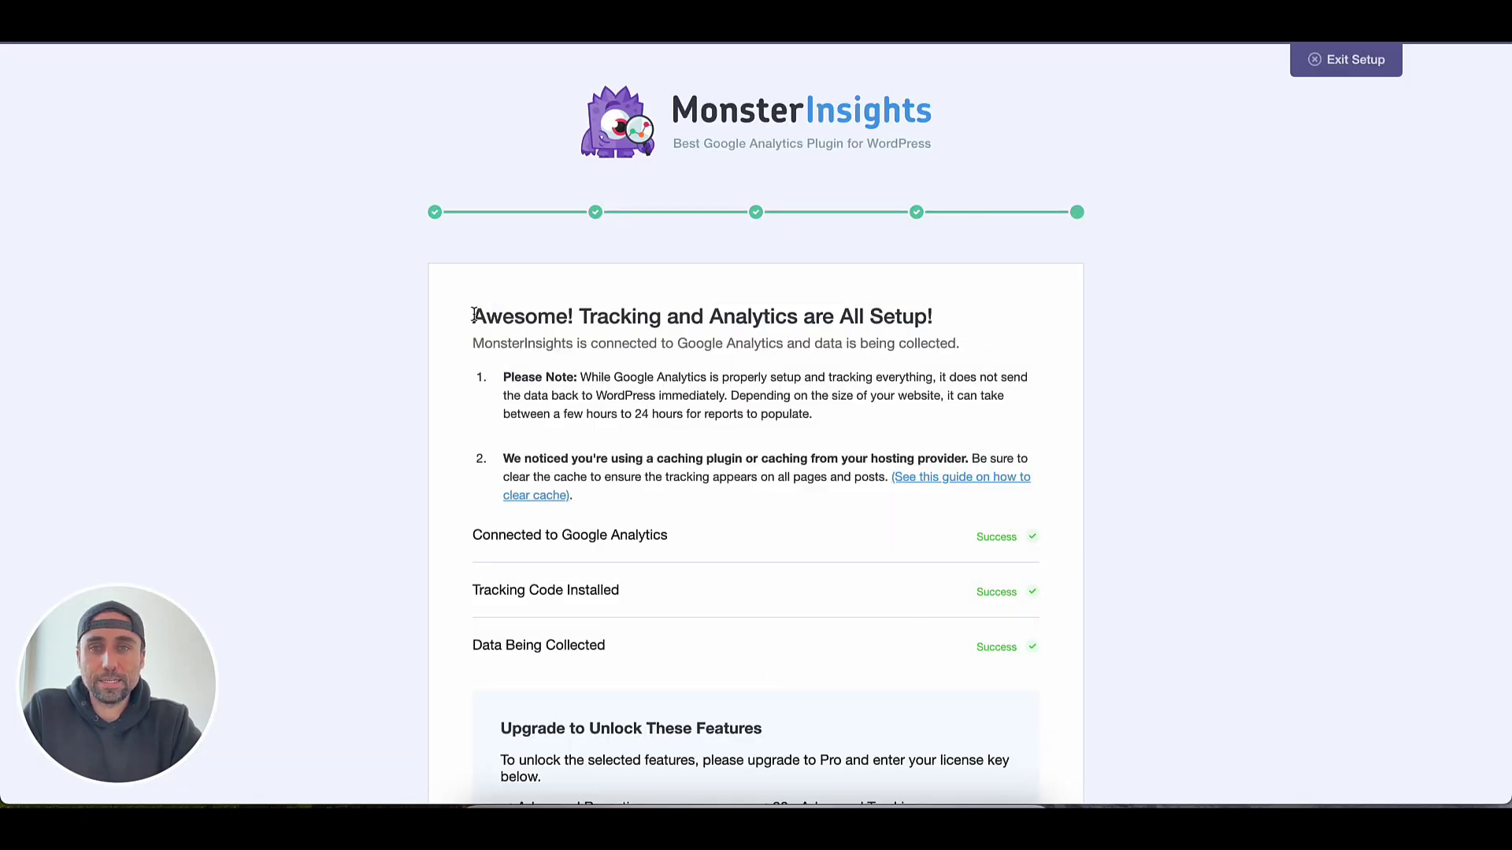
- Finish MonsterInsights setup with 'Complete Setup without Upgrading' instead of buying Pro
left_click_drag(473, 315, 934, 317)
scroll(911, 432, "down", 3)
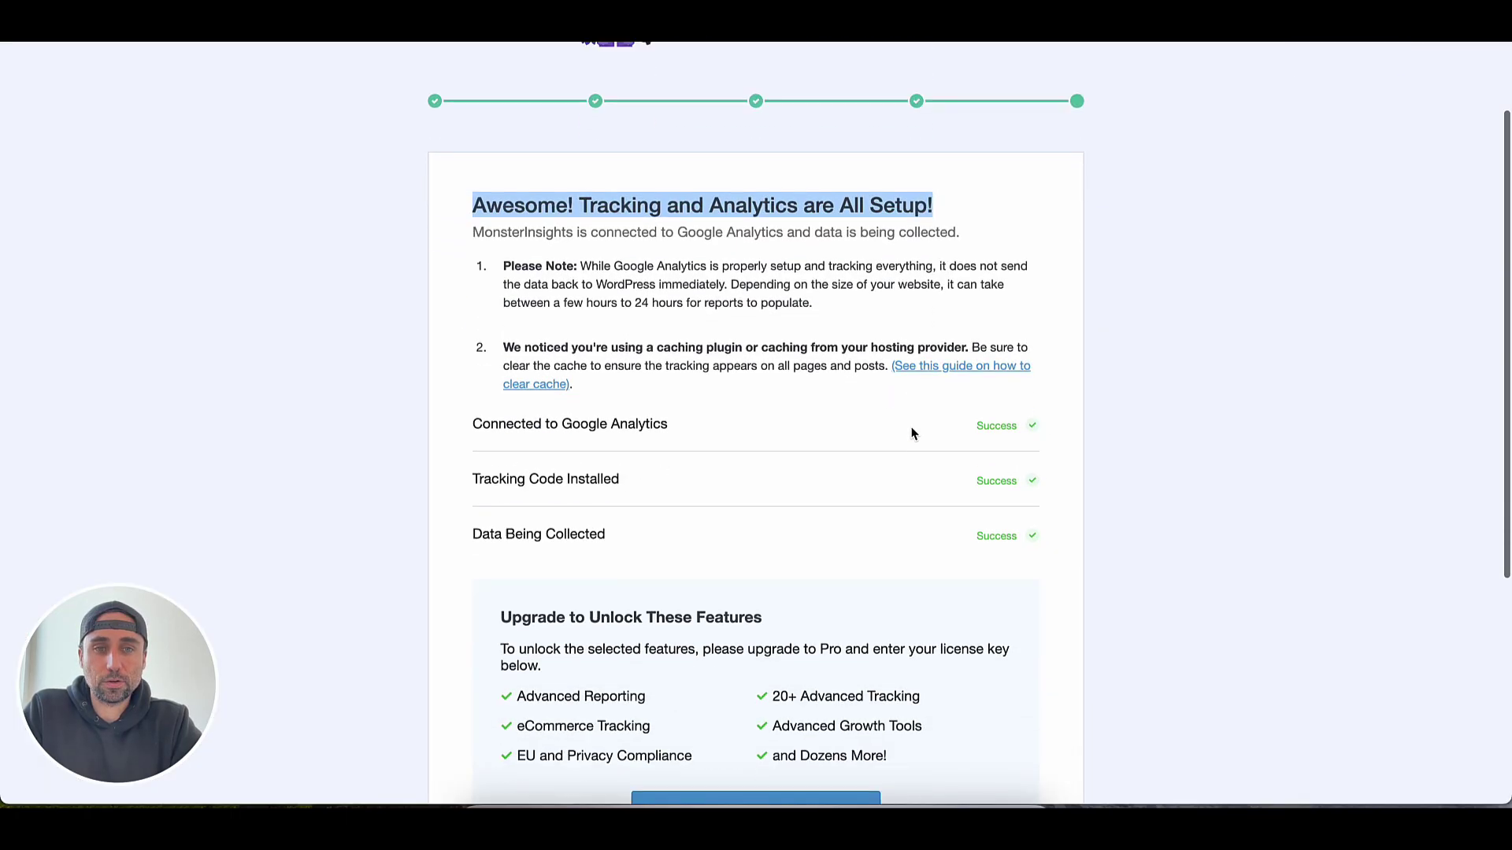
scroll(911, 432, "down", 3)
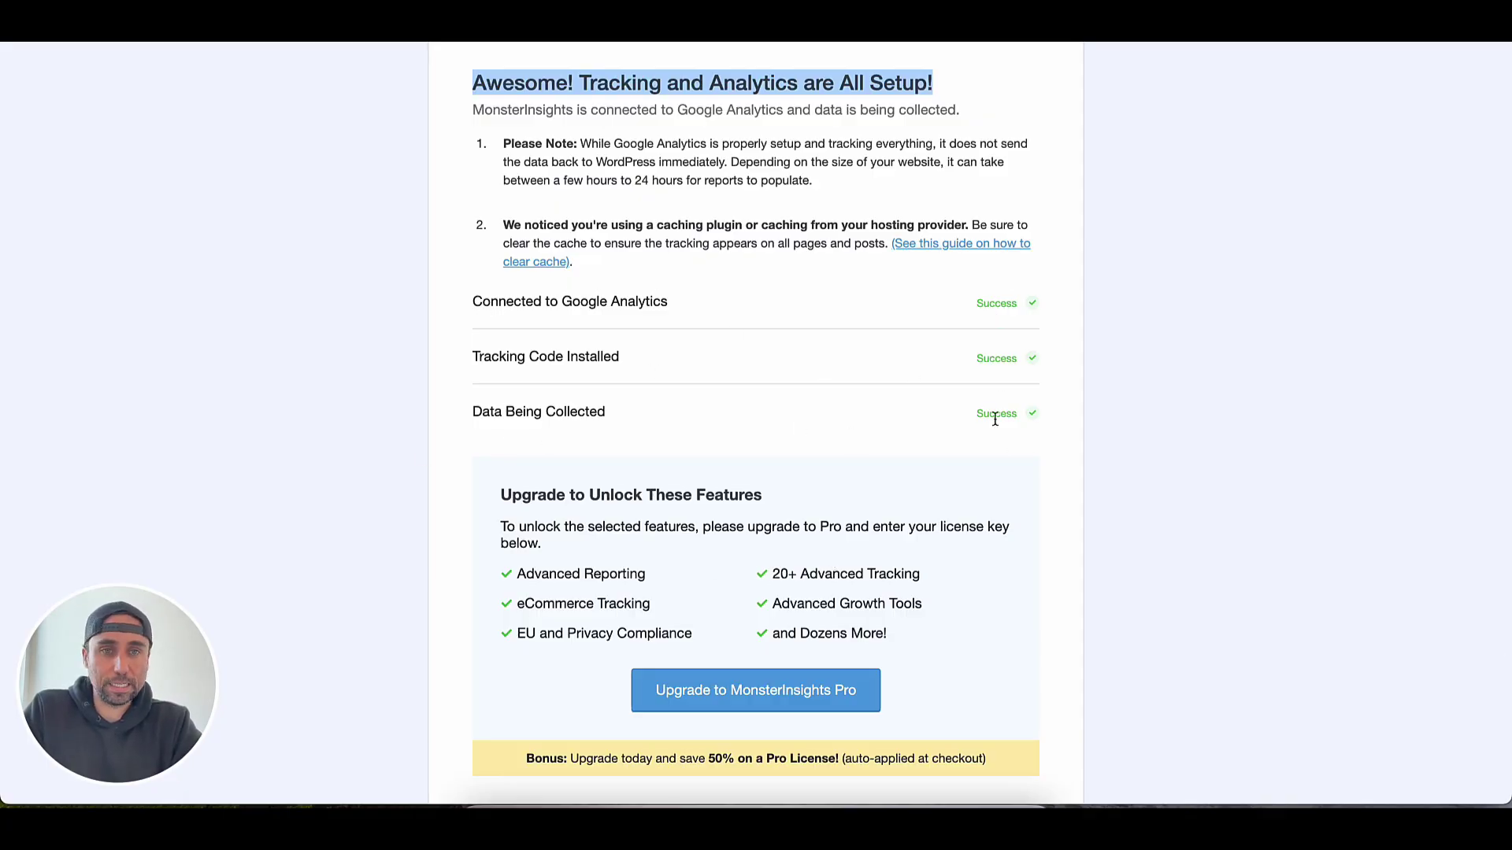
scroll(833, 488, "down", 6)
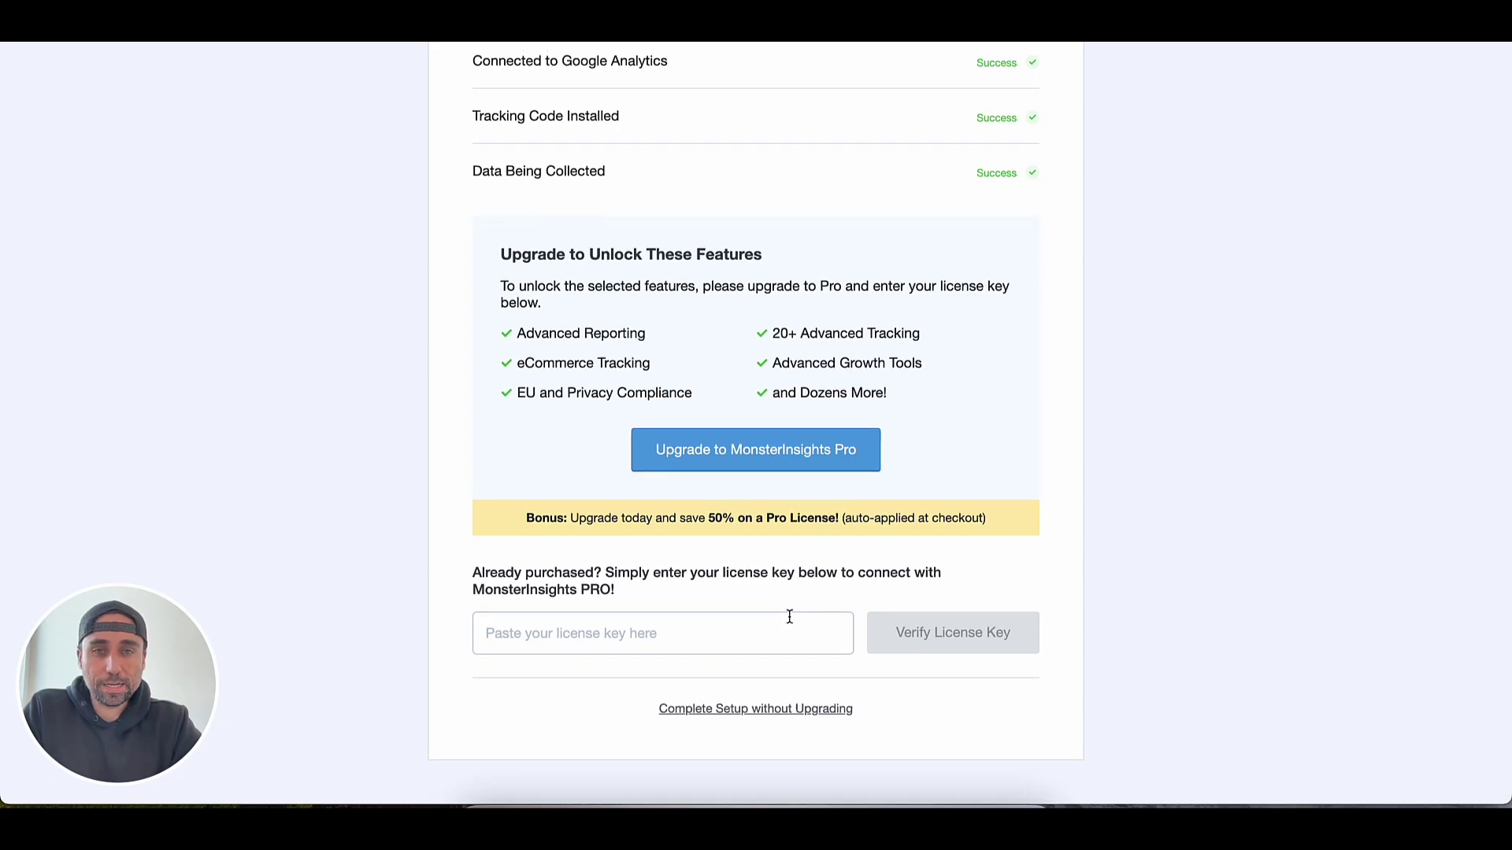
left_click(789, 707)
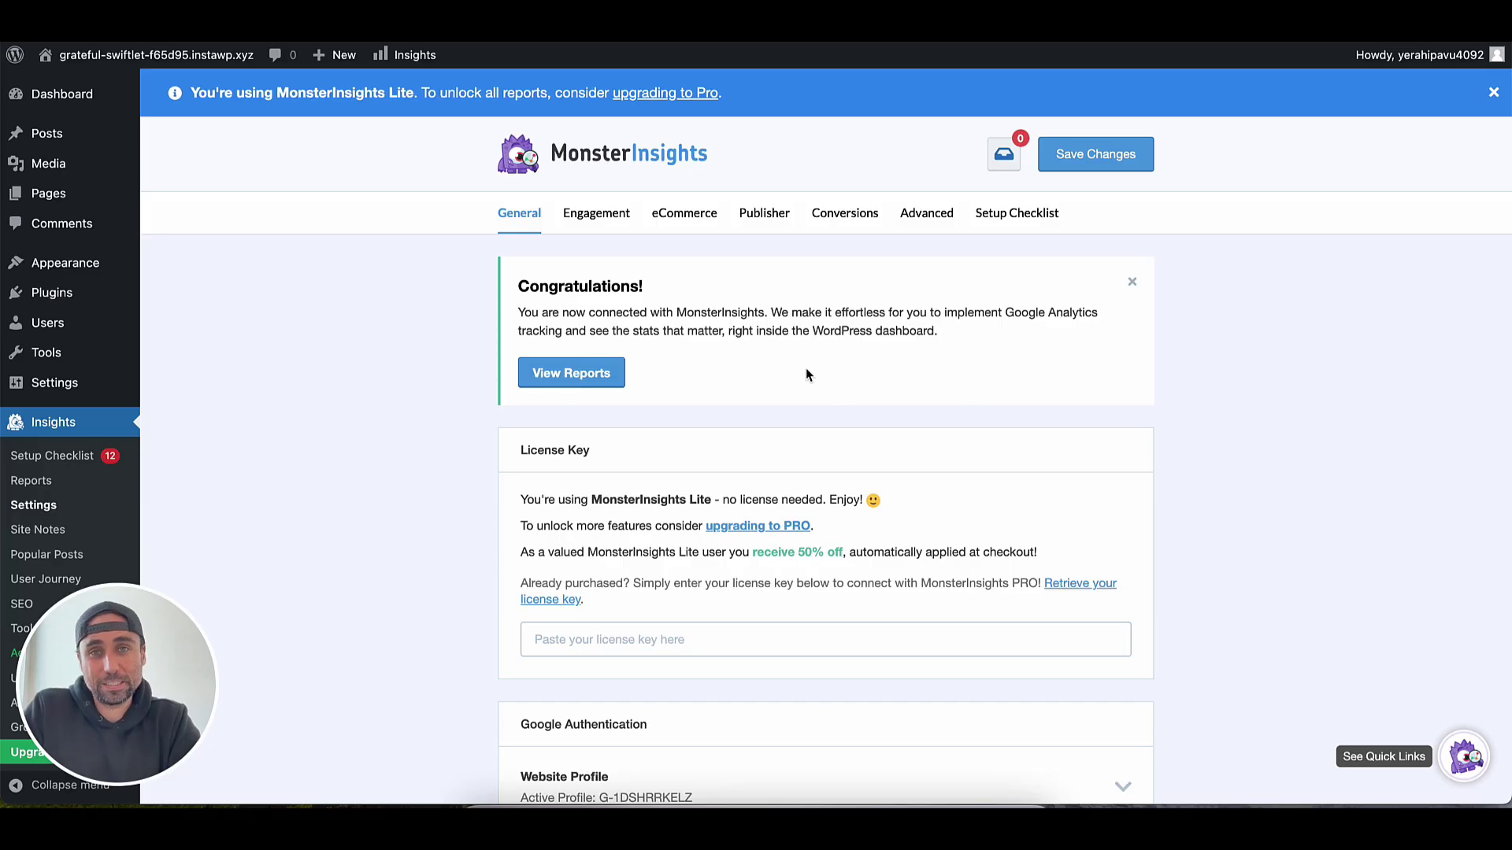
- Dismiss the Lite upgrade notice and review the Overview Report showing 0 sessions and pageviews
left_click(1494, 93)
left_click(593, 329)
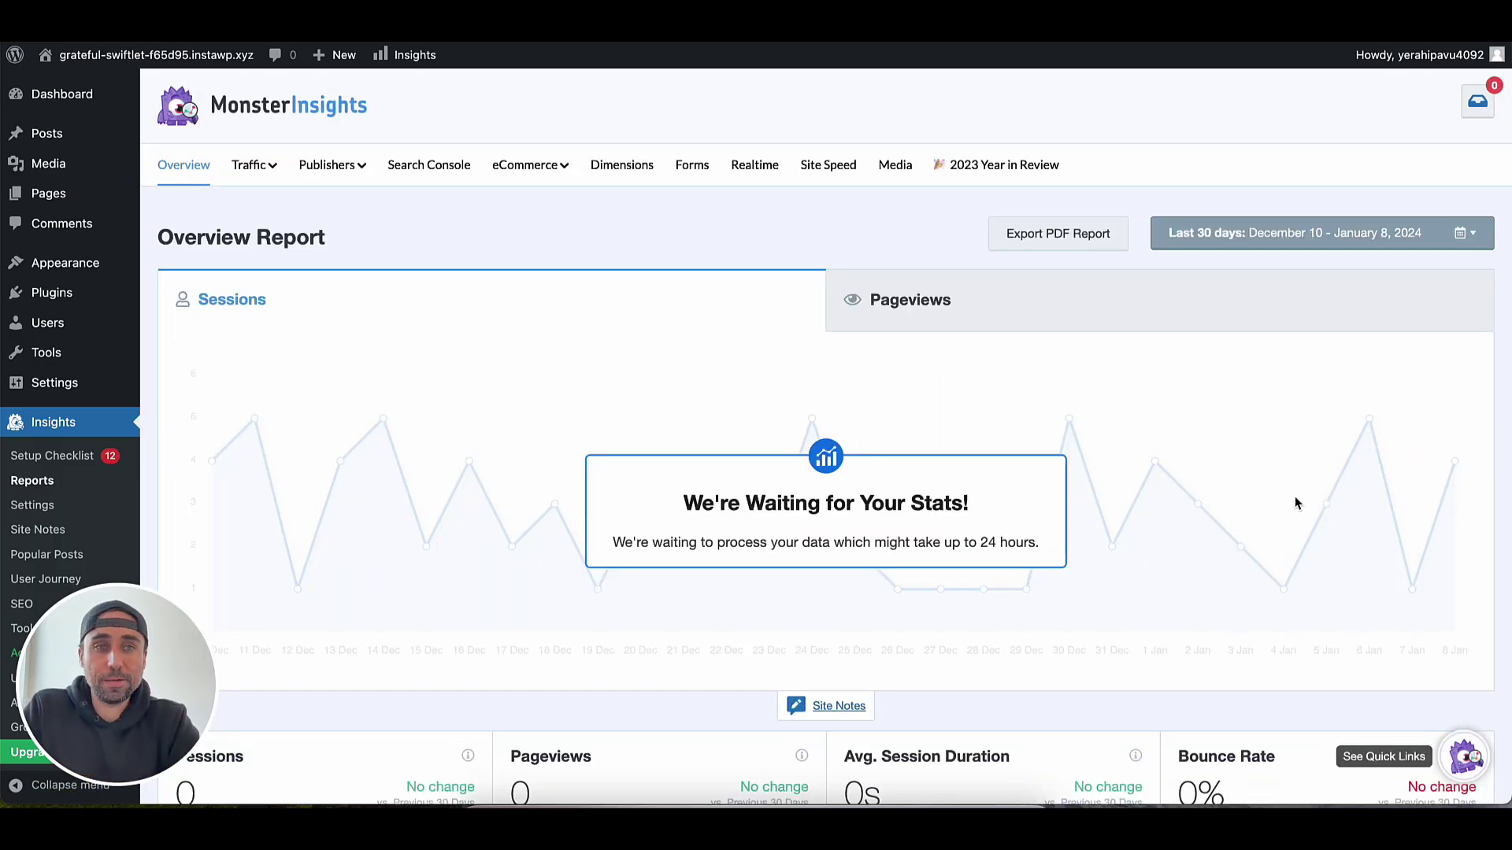
scroll(1296, 503, "down", 8)
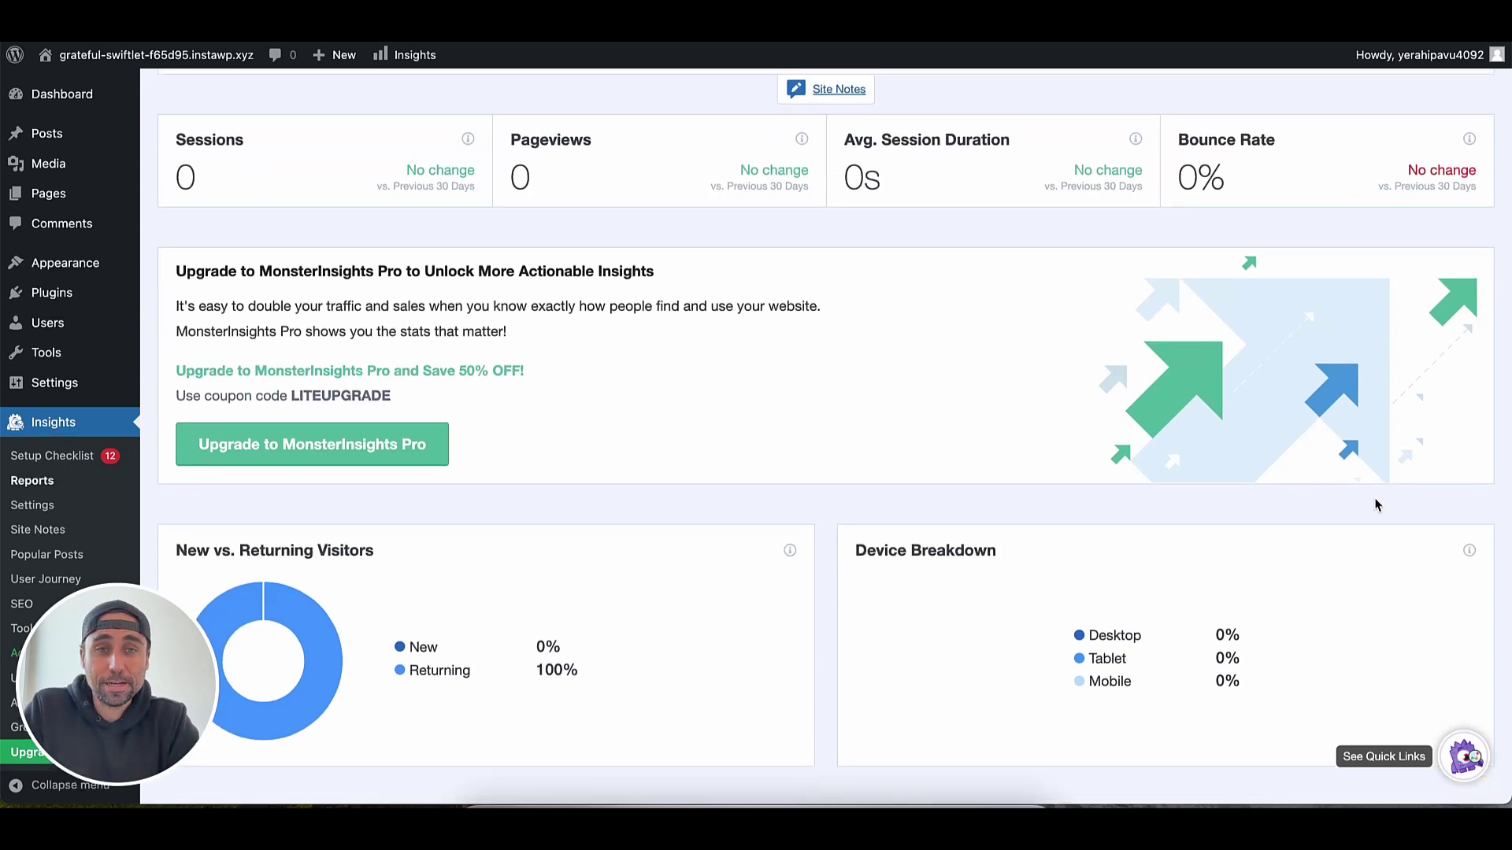
scroll(1375, 504, "up", 8)
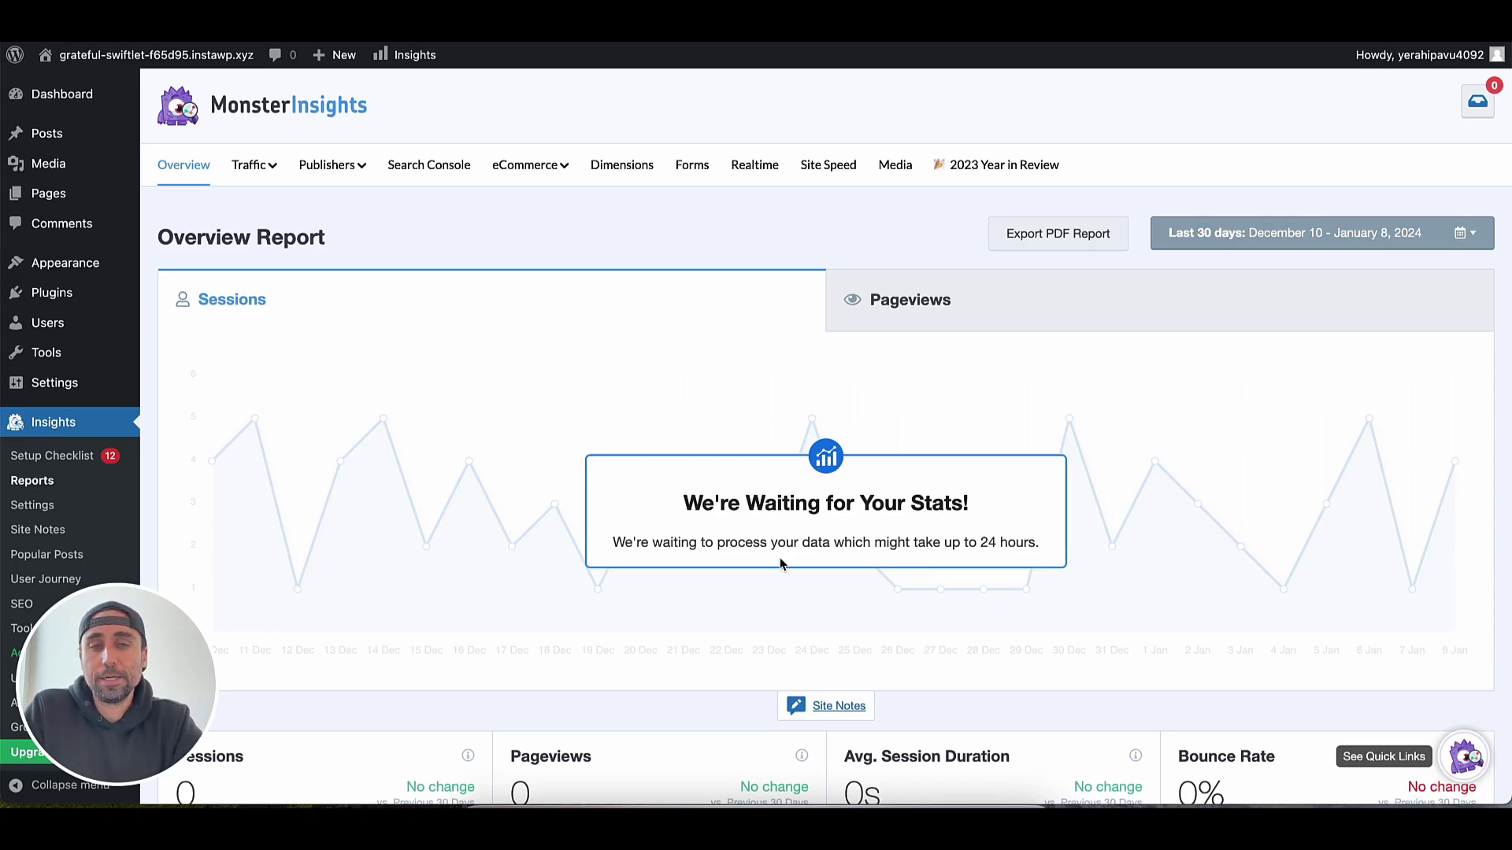
- Open the live WordPress site in a new browser tab
mouse_move(131, 66)
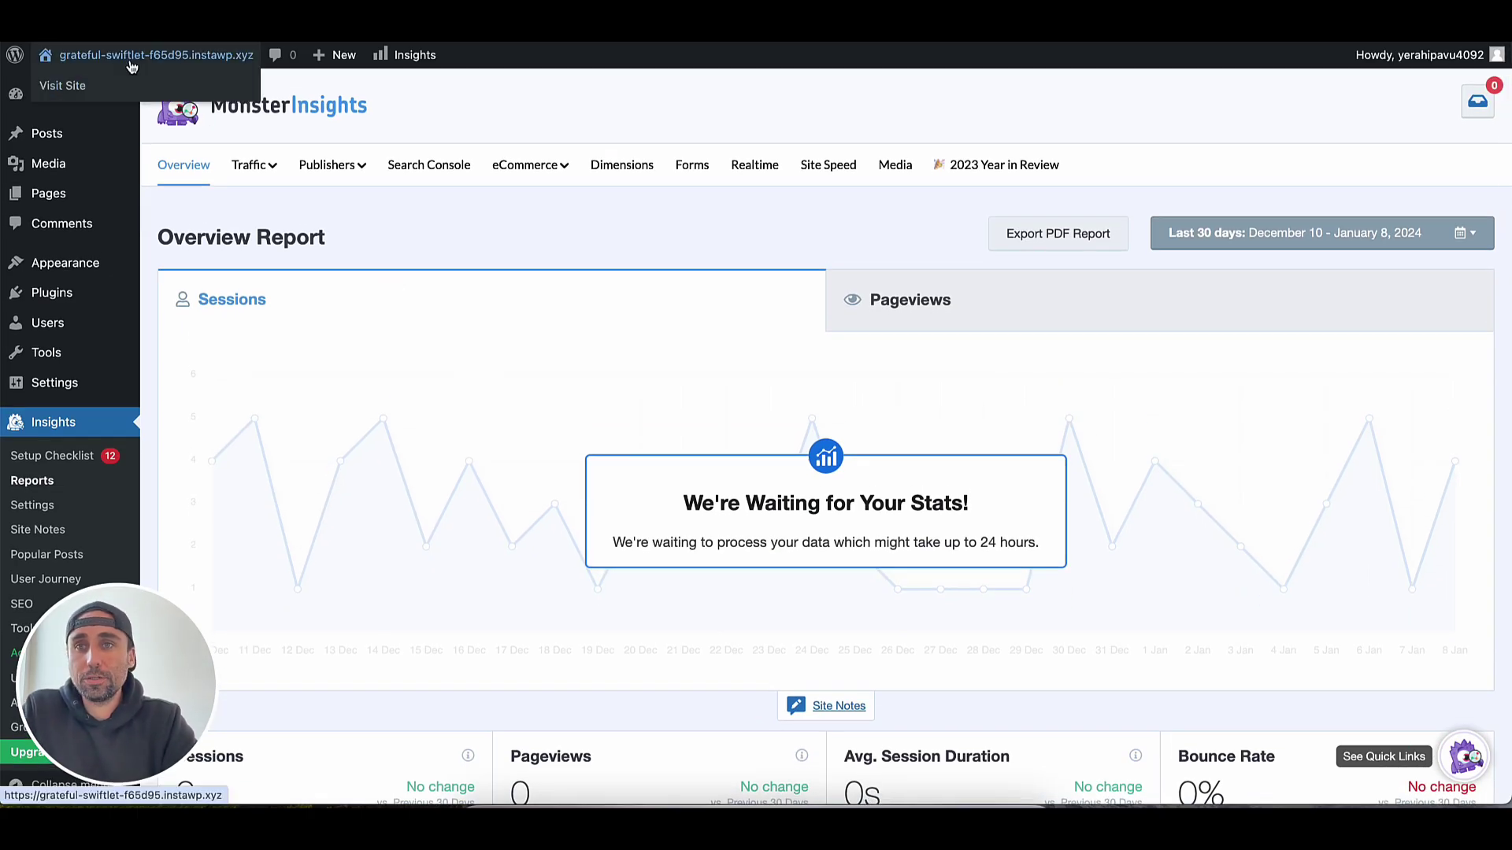
right_click(69, 85)
left_click(110, 93)
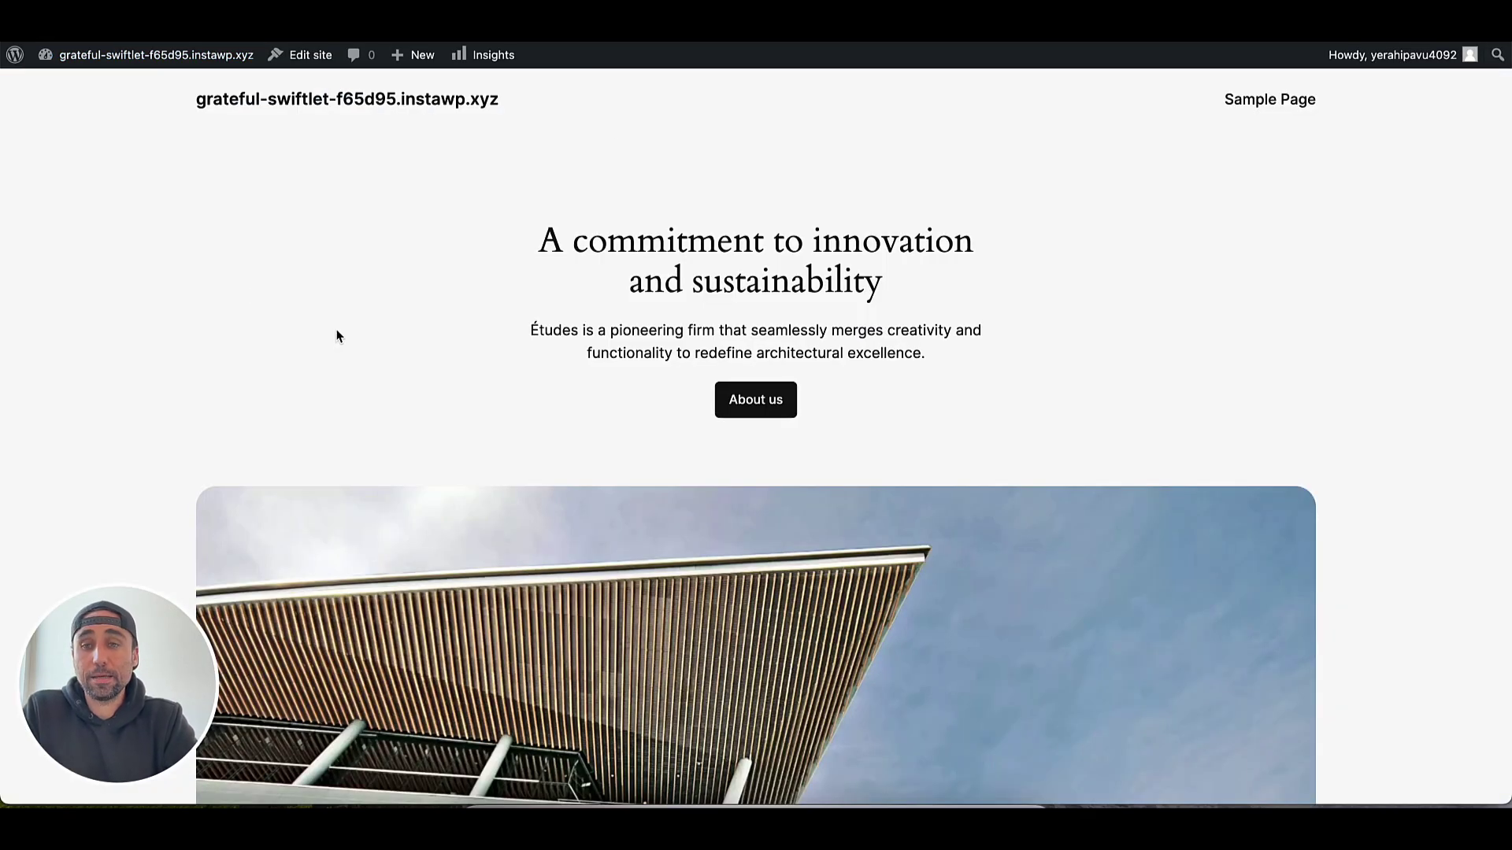
- View the homepage source, search for 'google', and highlight the MonsterInsights gtag script
right_click(360, 349)
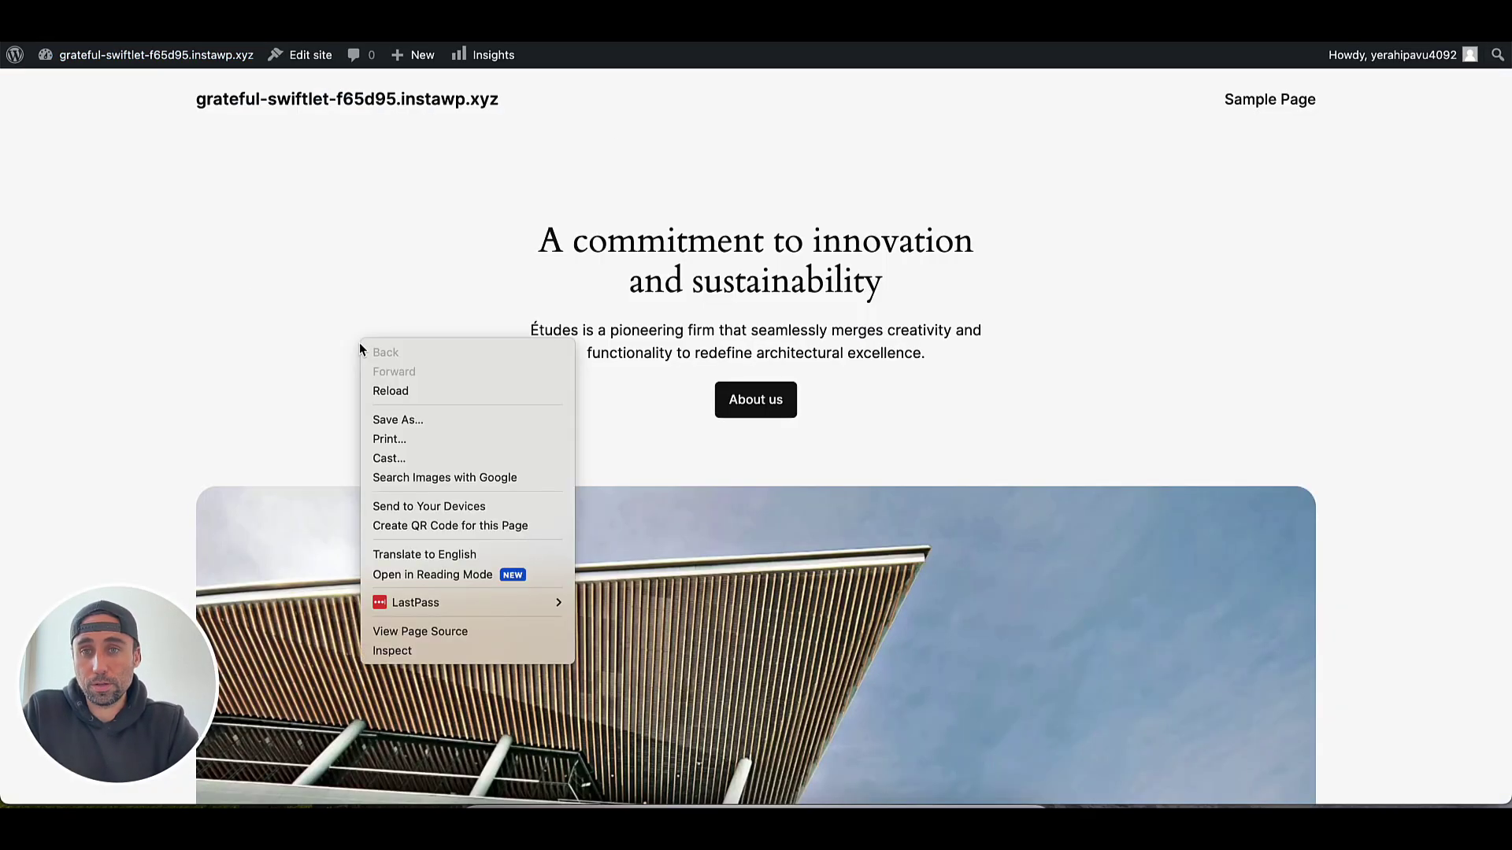
left_click(482, 635)
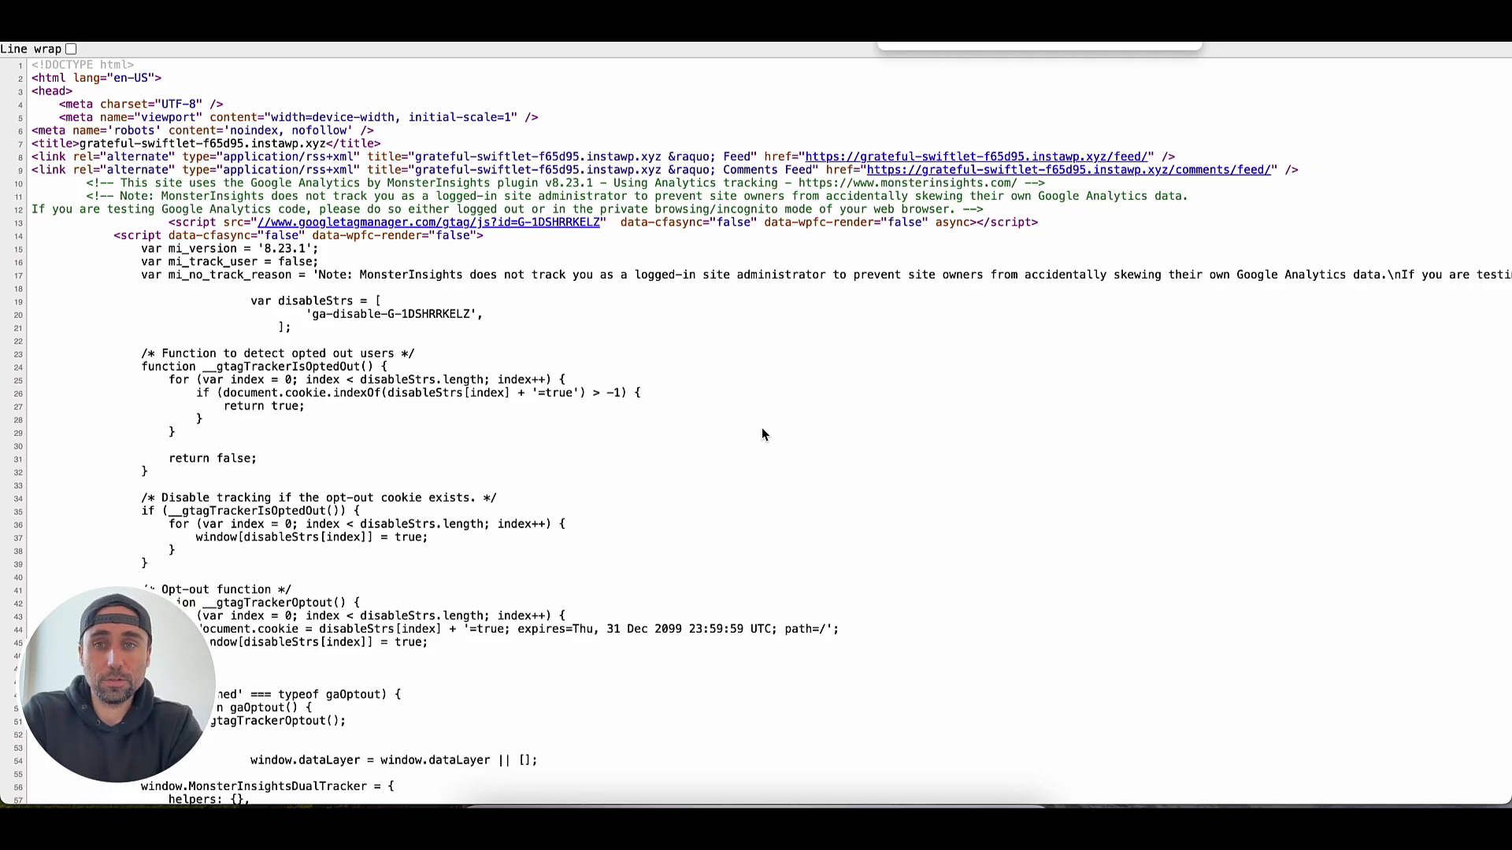
type("google")
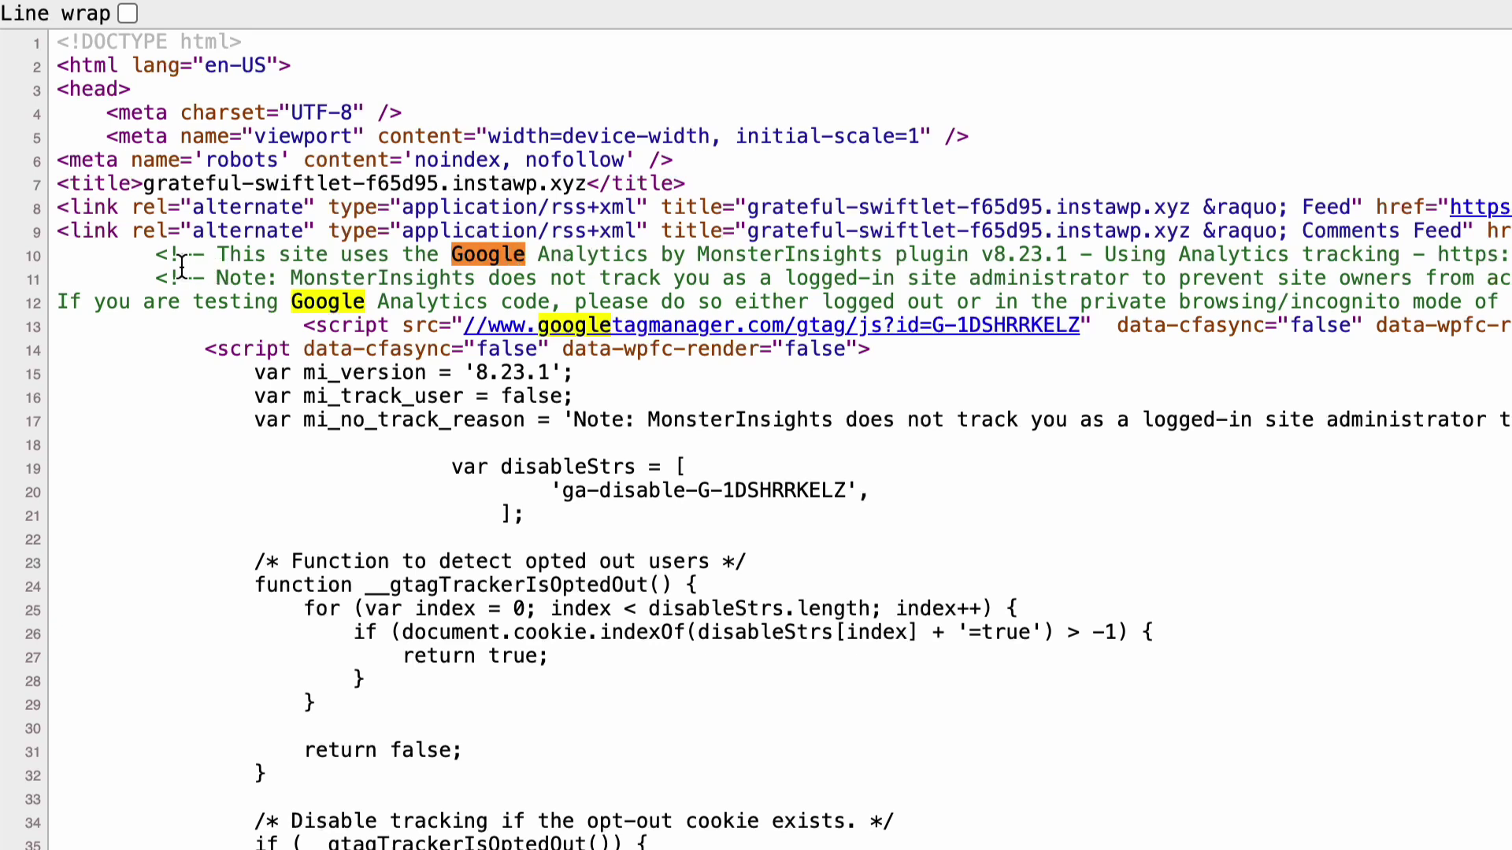
left_click_drag(218, 256, 920, 256)
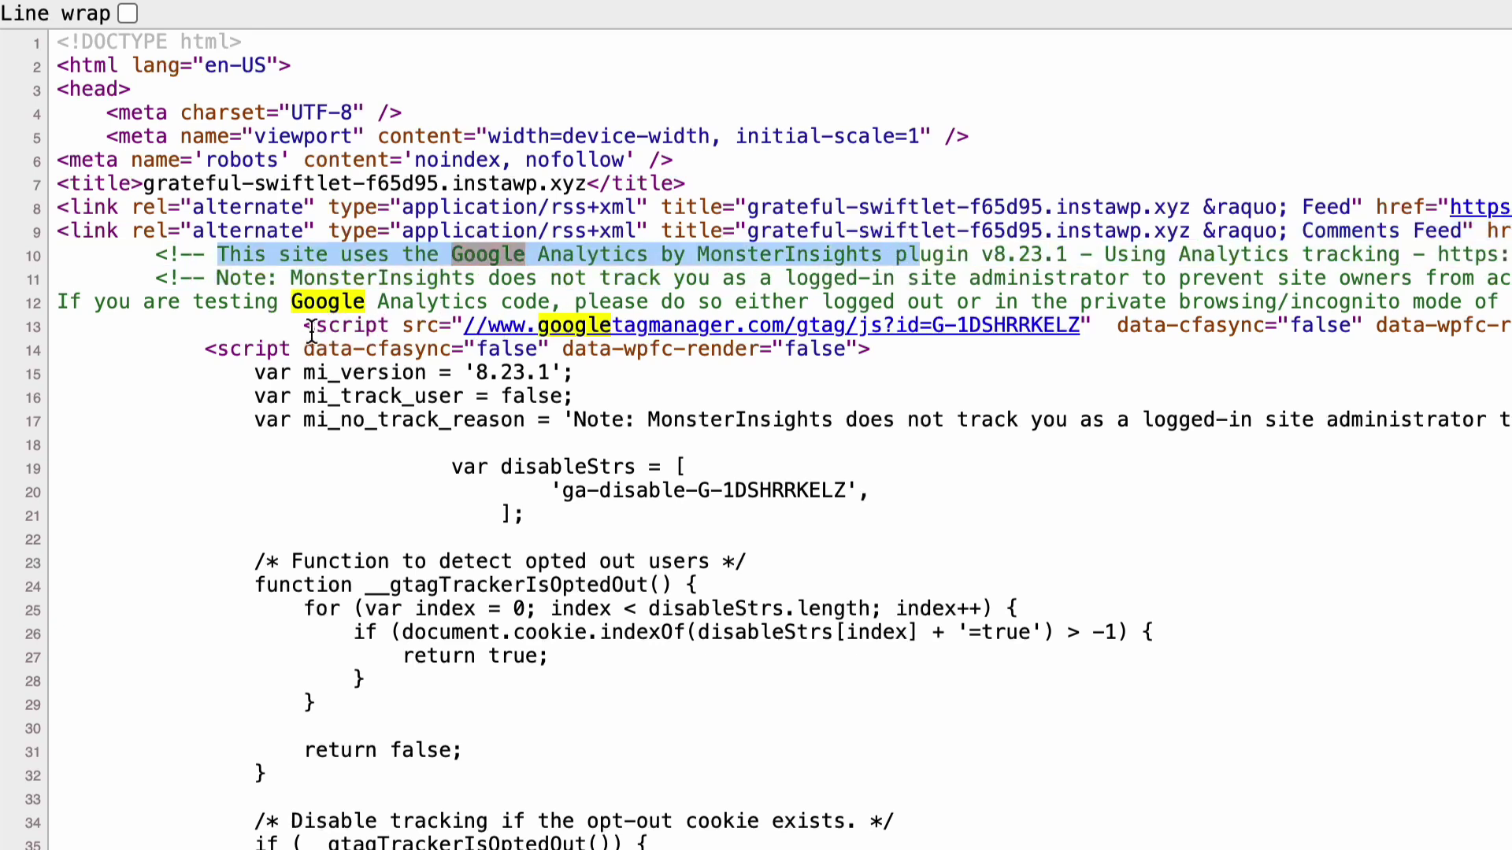
left_click_drag(304, 327, 1491, 331)
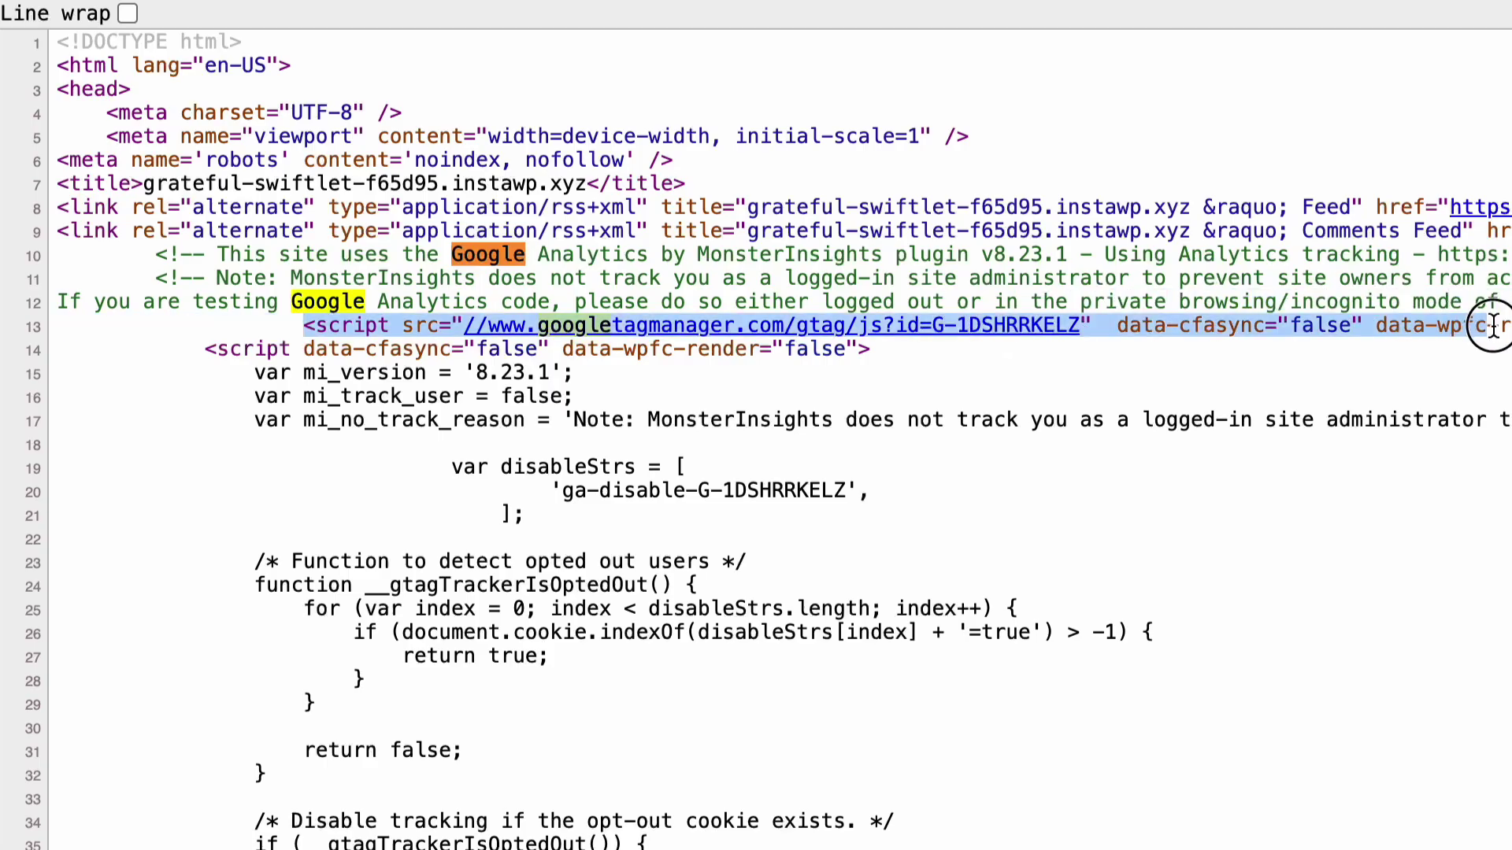
left_click(1465, 521)
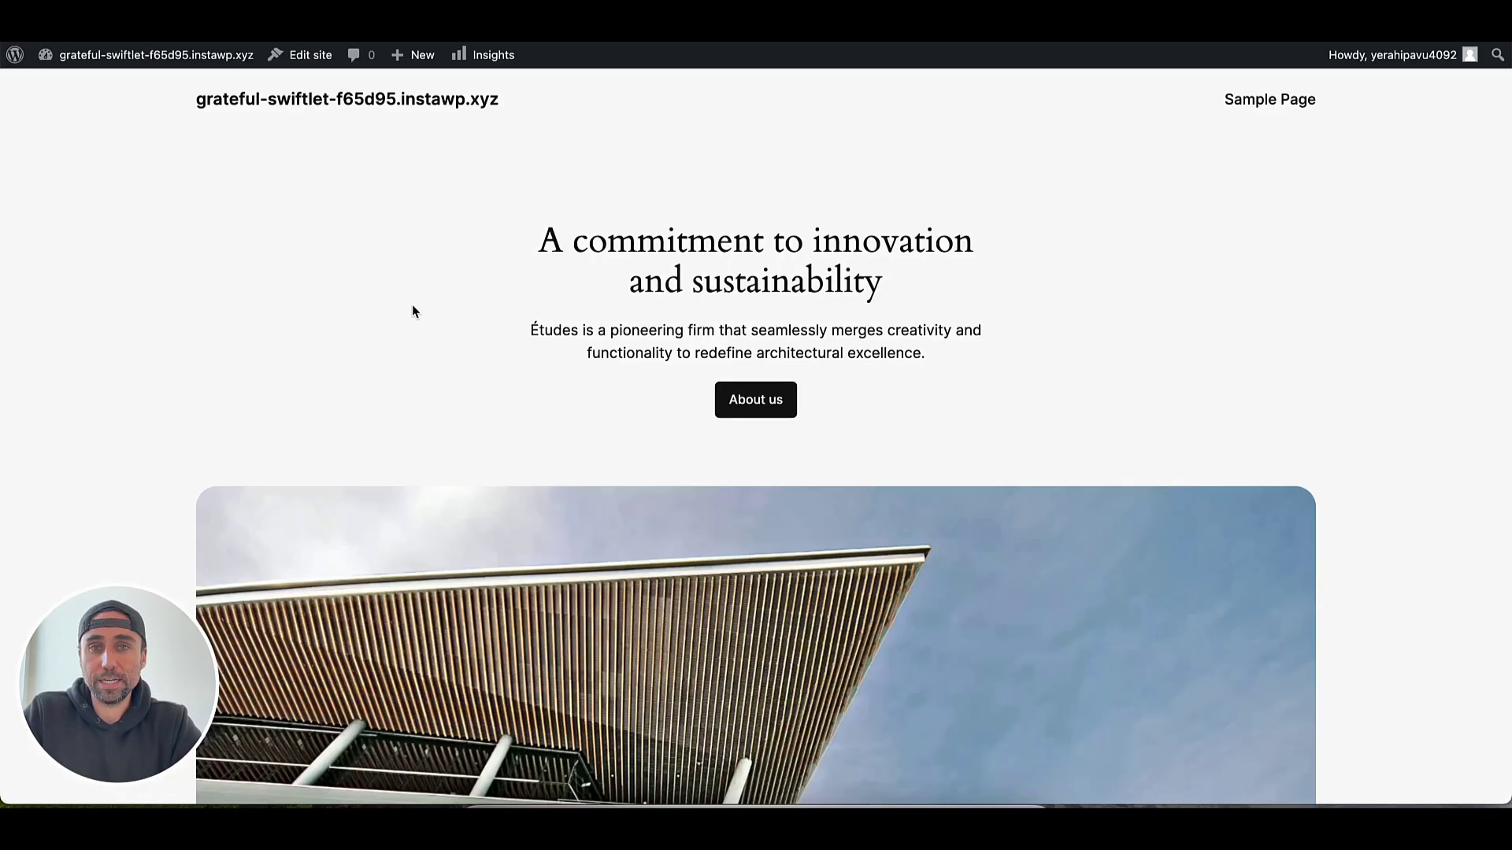
- Finish the Analytics property setup past the data collection step and continue to Home
scroll(412, 311, "down", 20)
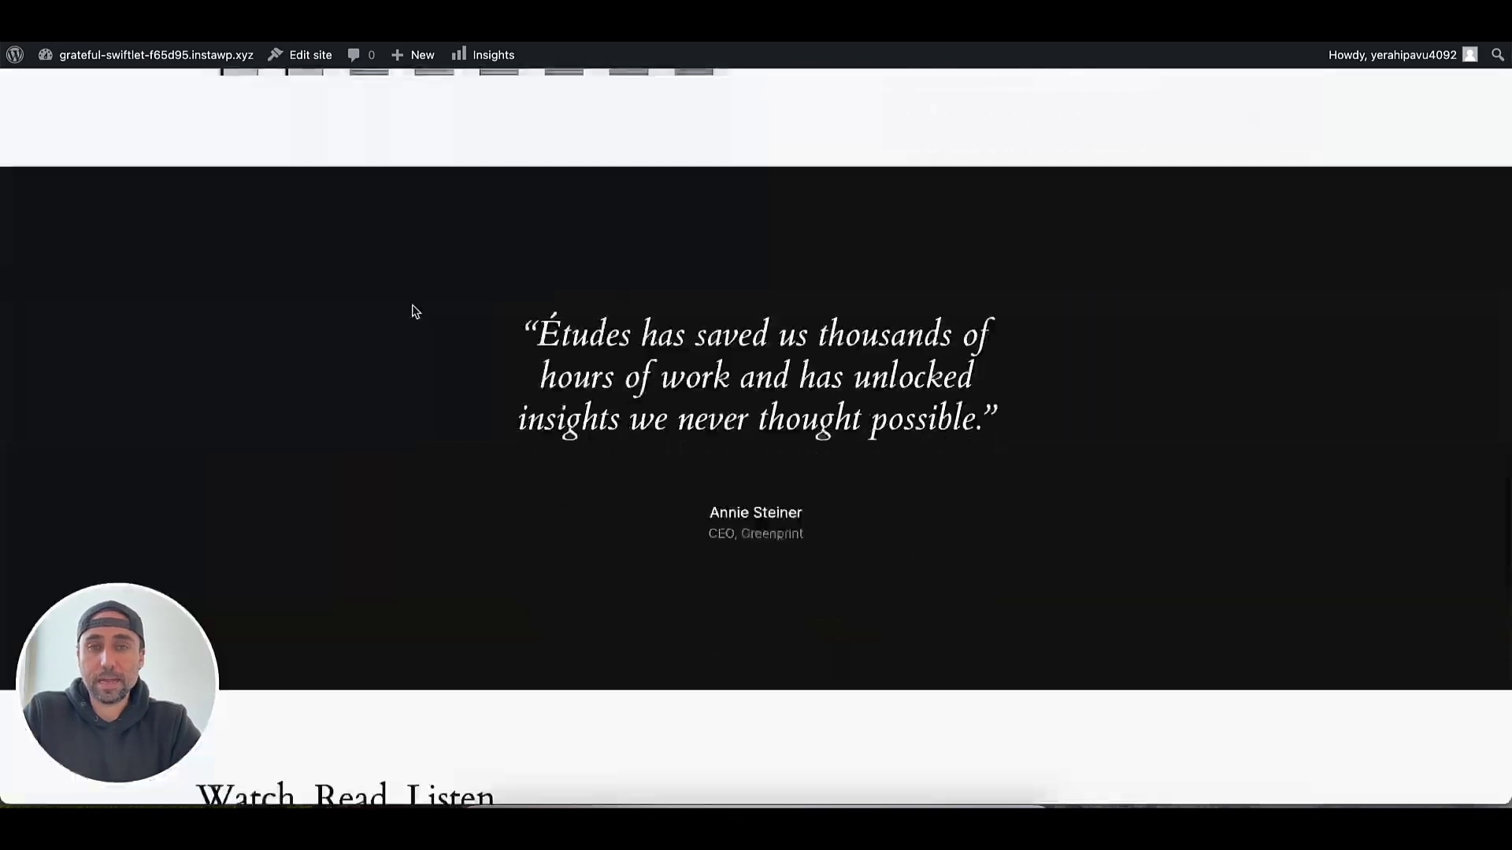
scroll(412, 311, "up", 15)
scroll(412, 312, "up", 10)
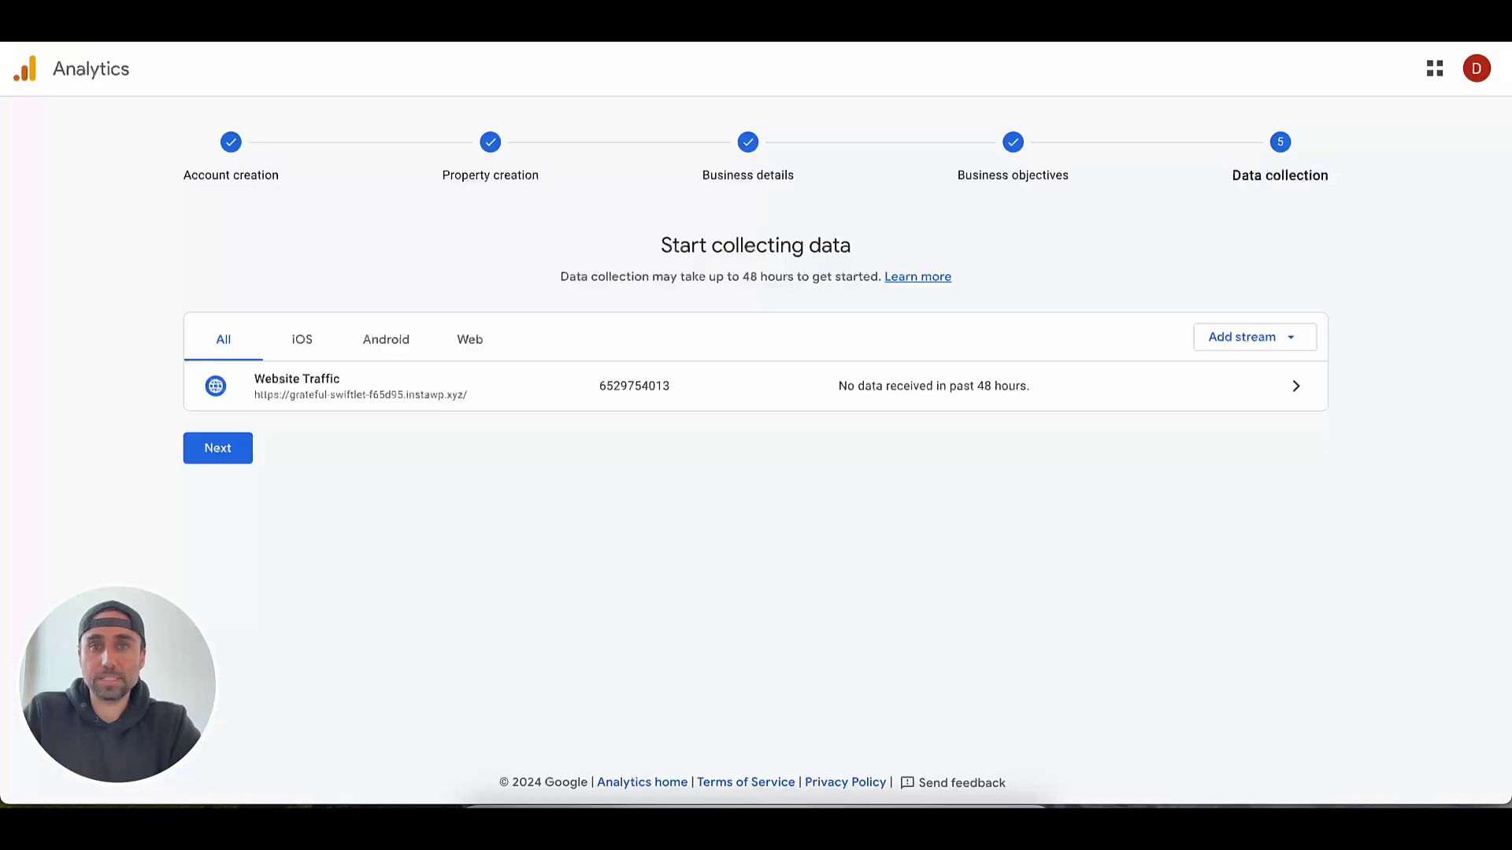
left_click(218, 450)
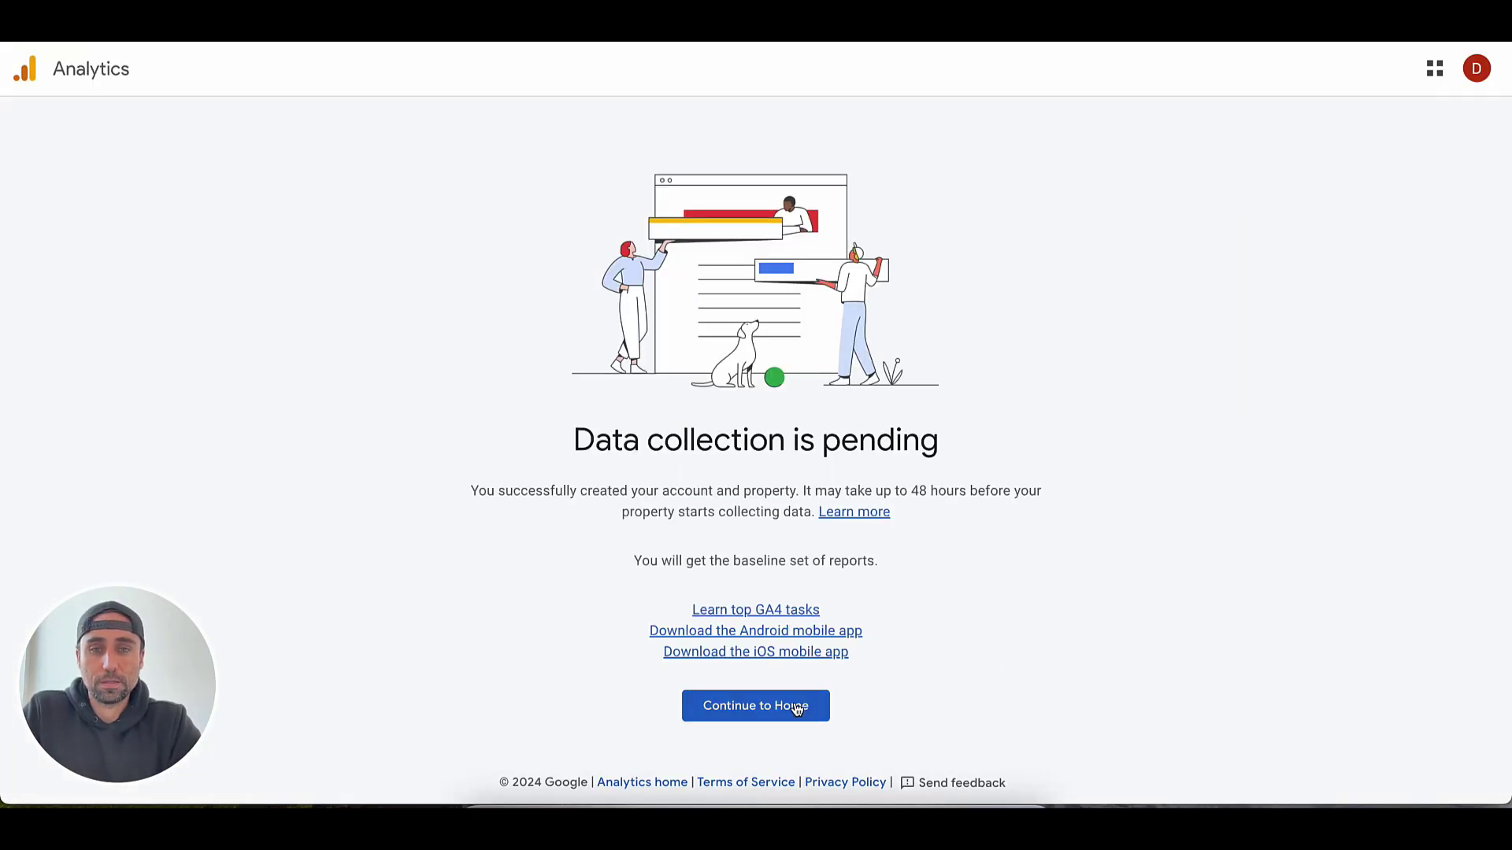
left_click(796, 707)
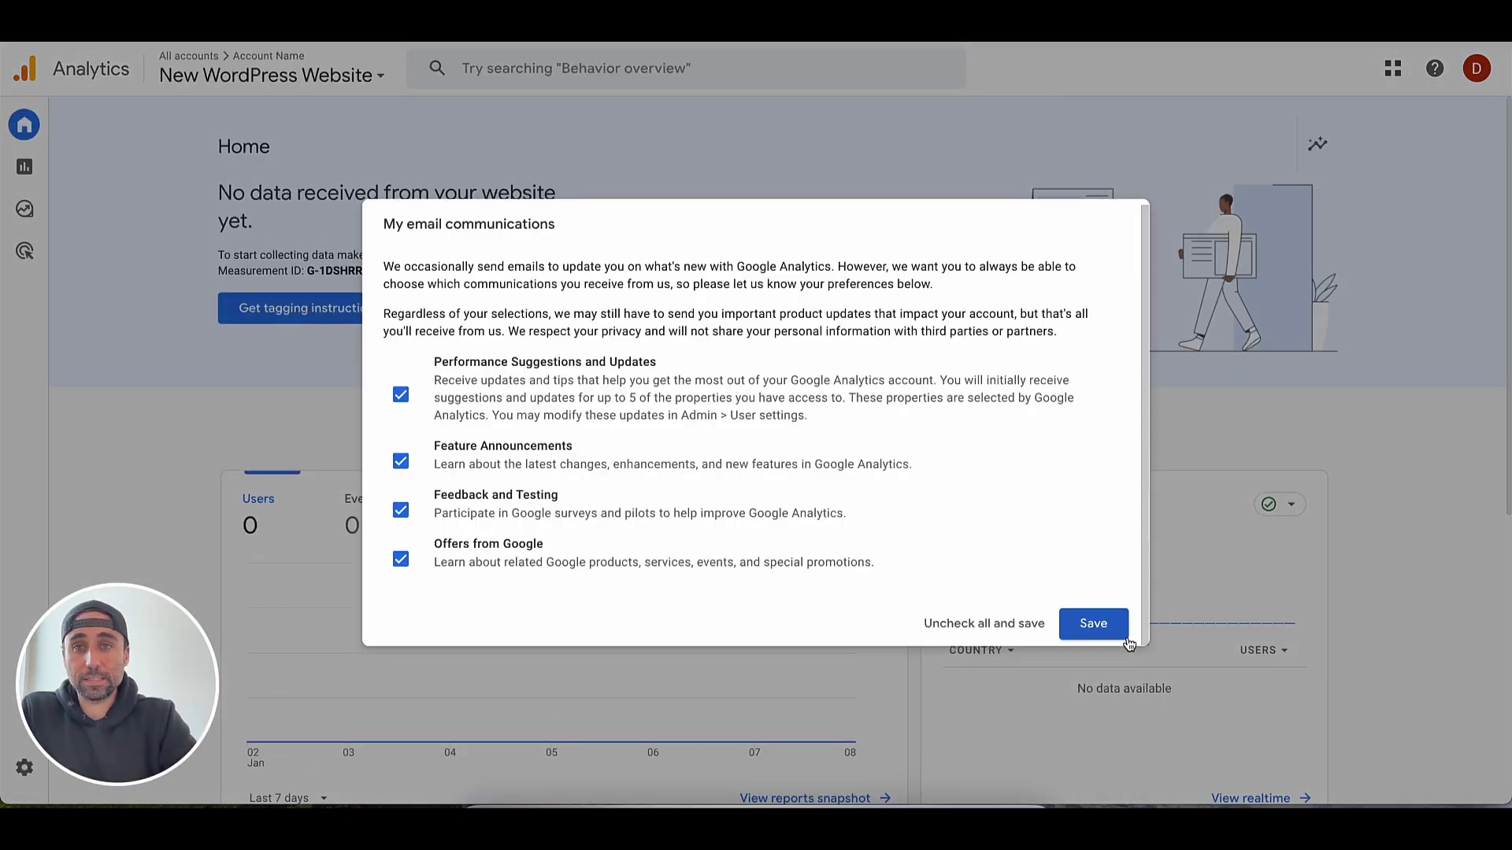
- Opt out of all Analytics emails and check that Home shows no data received yet
left_click(993, 621)
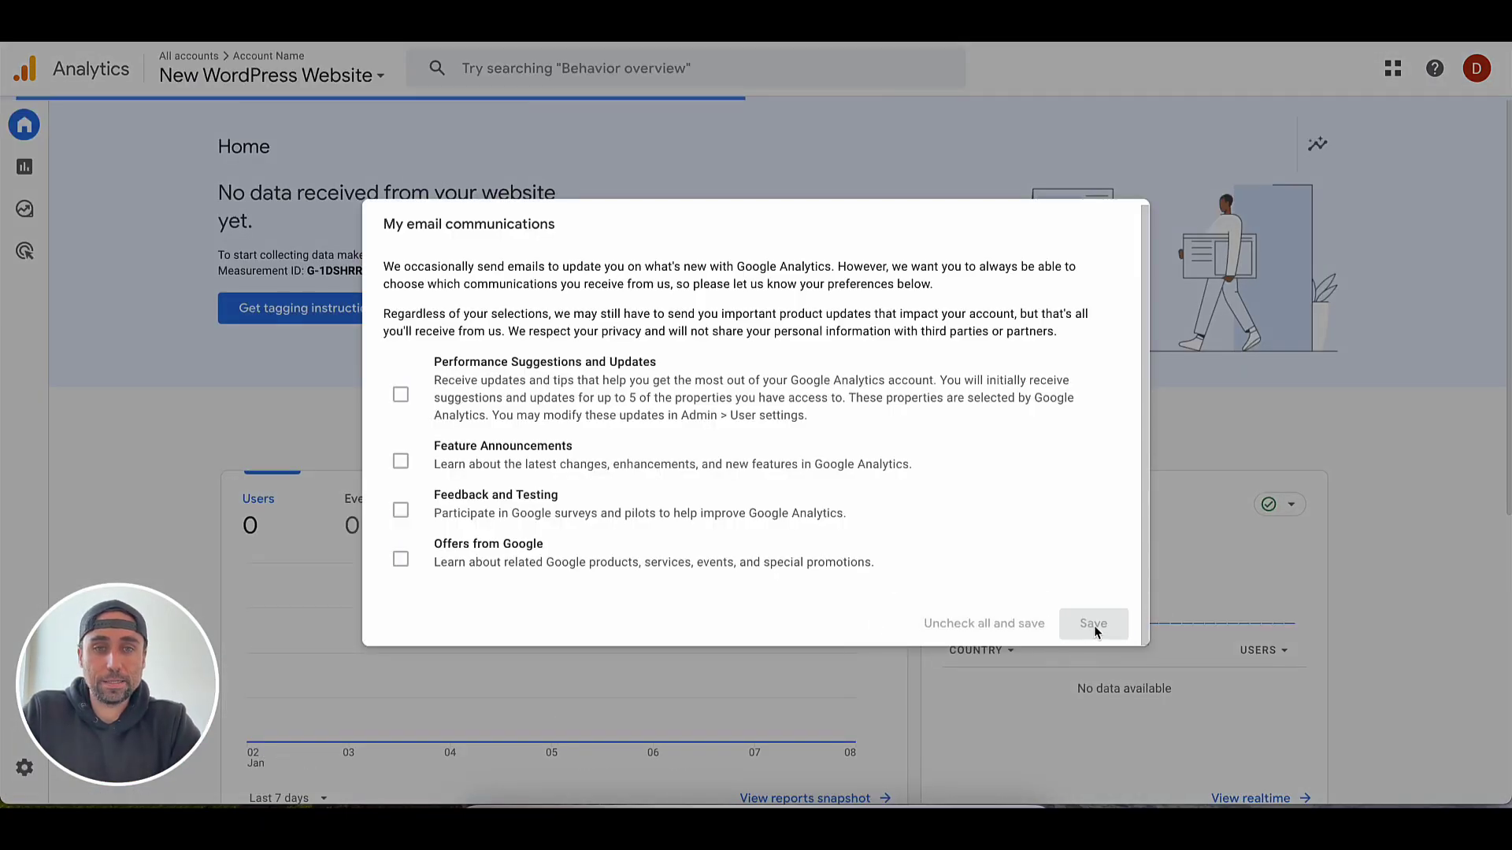
scroll(738, 606, "down", 3)
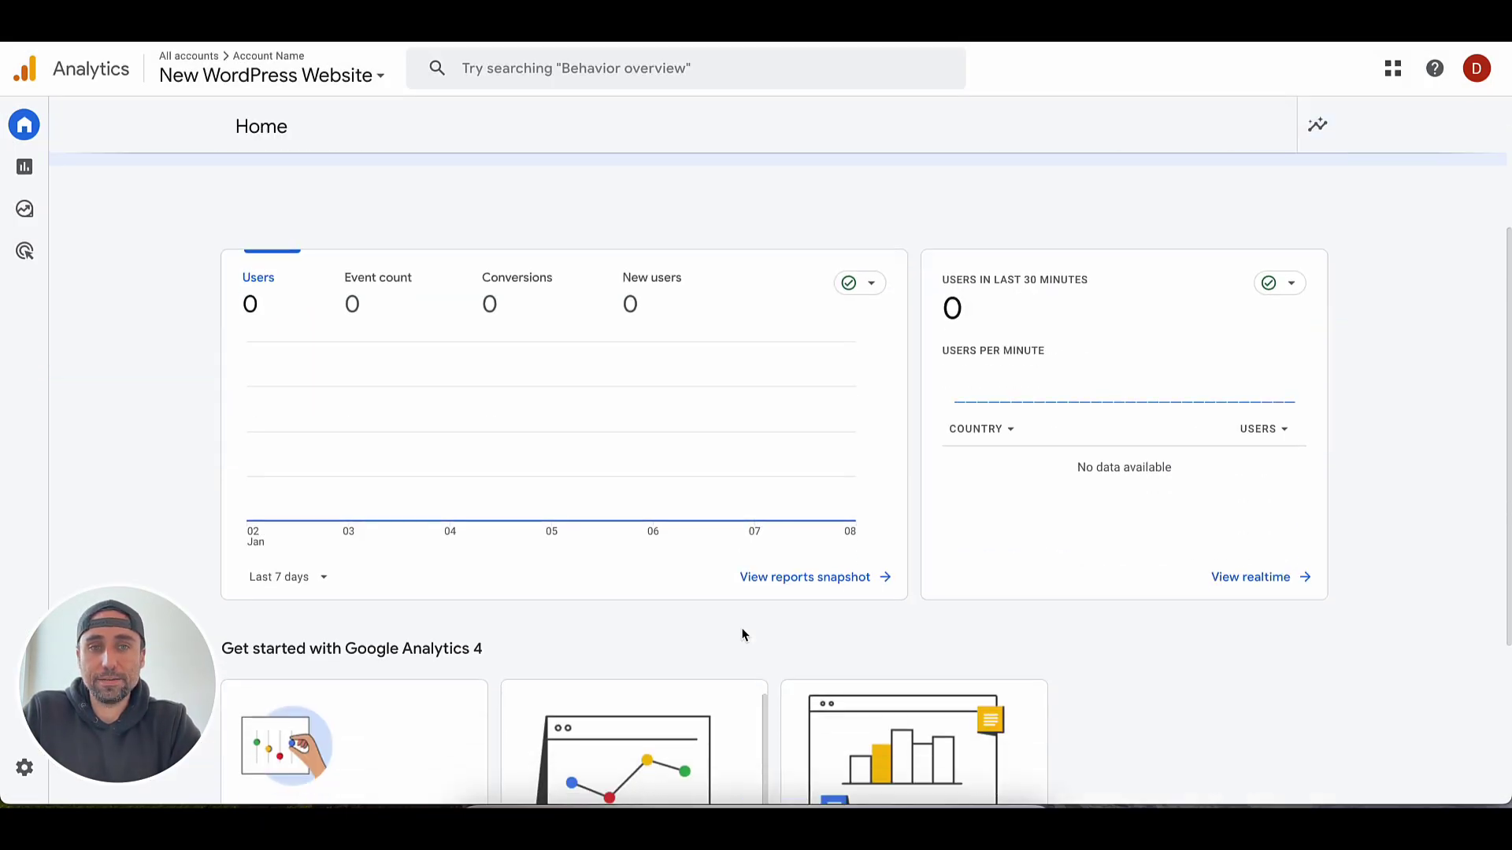
scroll(743, 635, "up", 1)
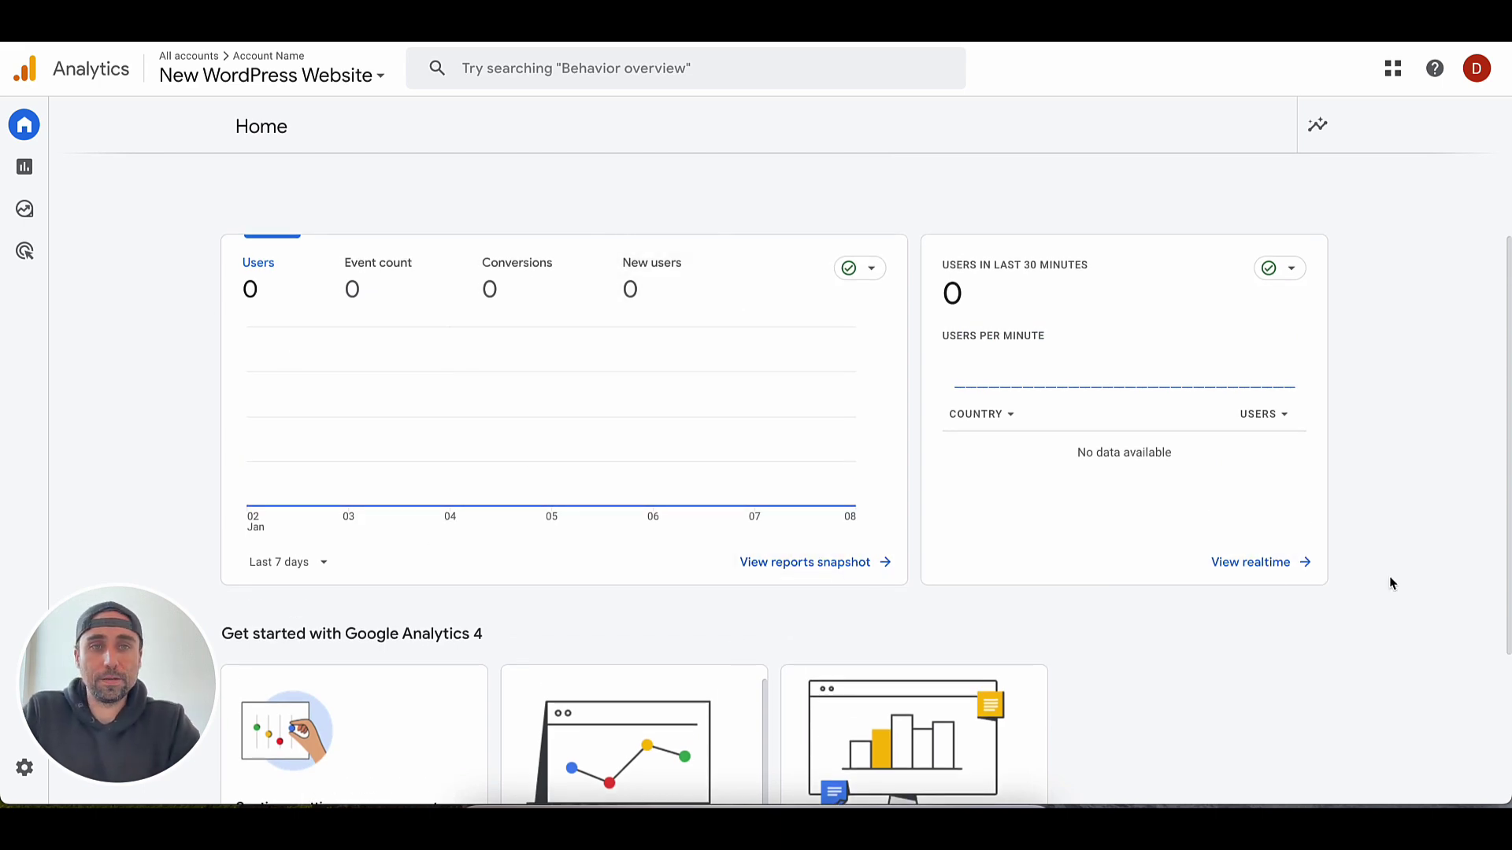
scroll(1390, 584, "up", 3)
scroll(1389, 583, "down", 5)
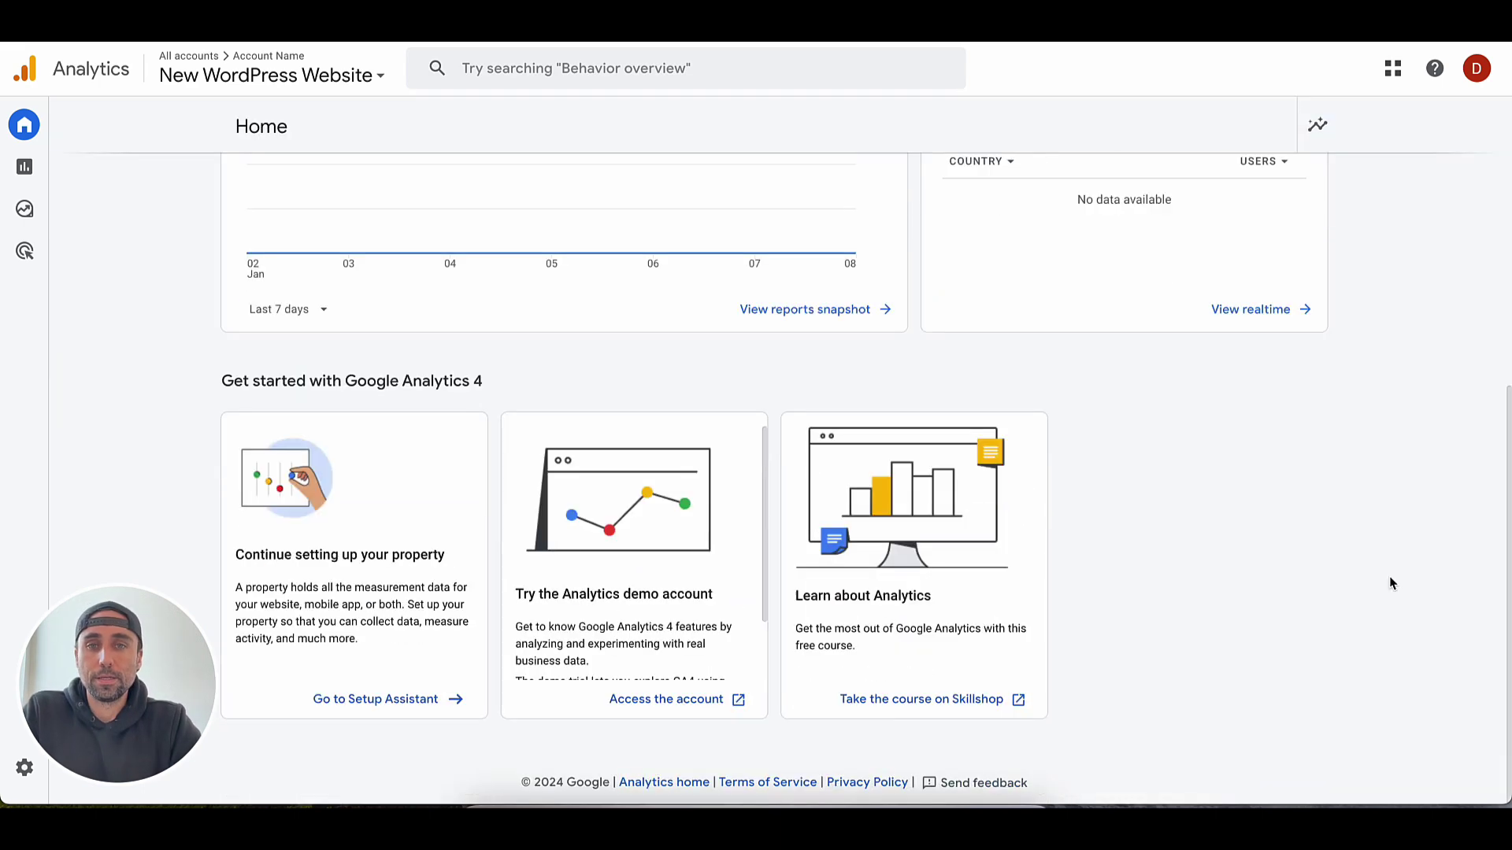
scroll(1389, 583, "up", 5)
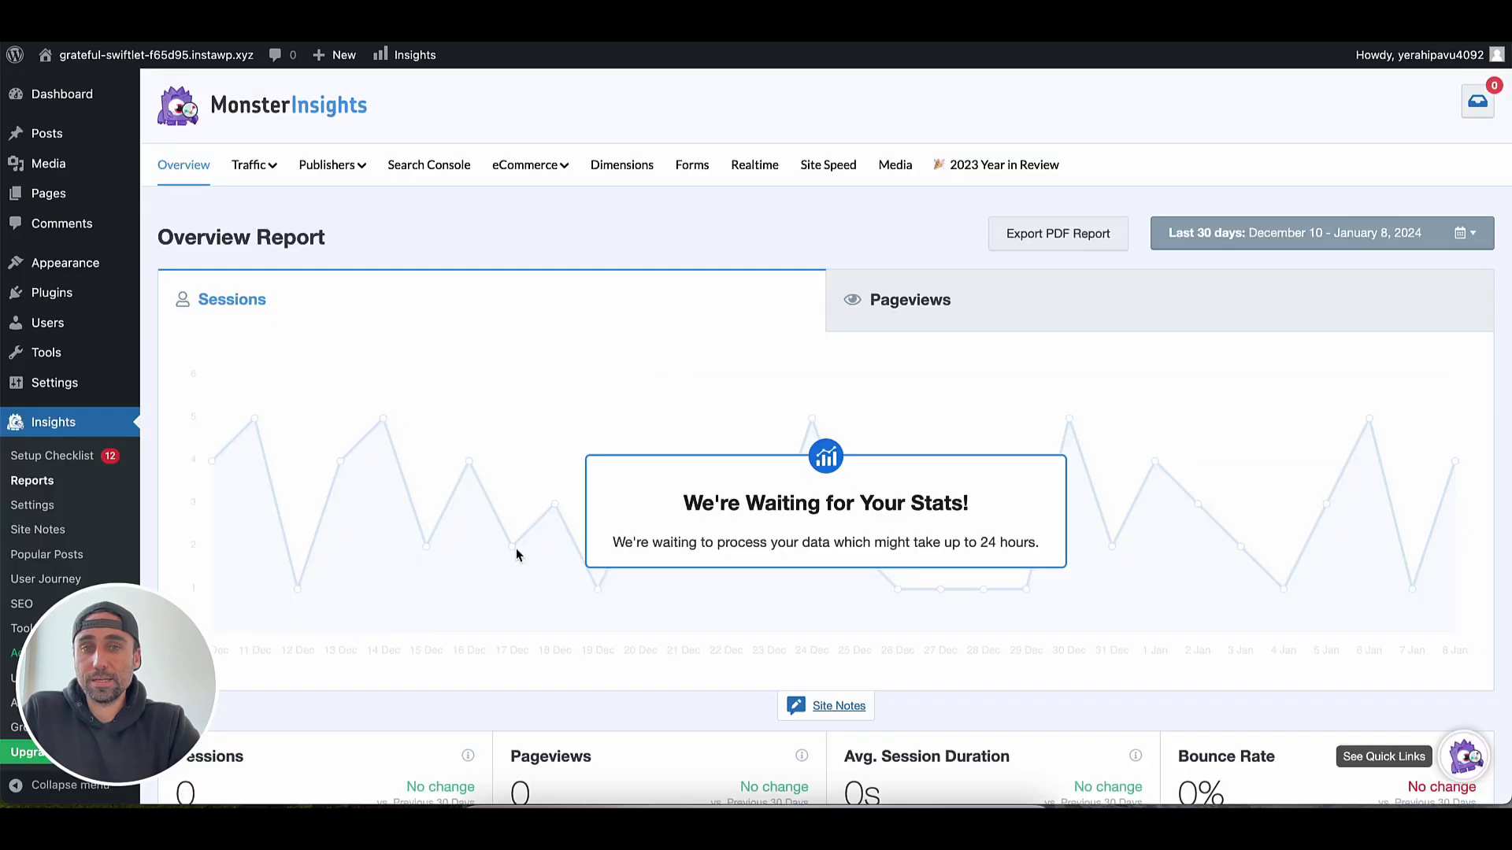
scroll(450, 589, "down", 5)
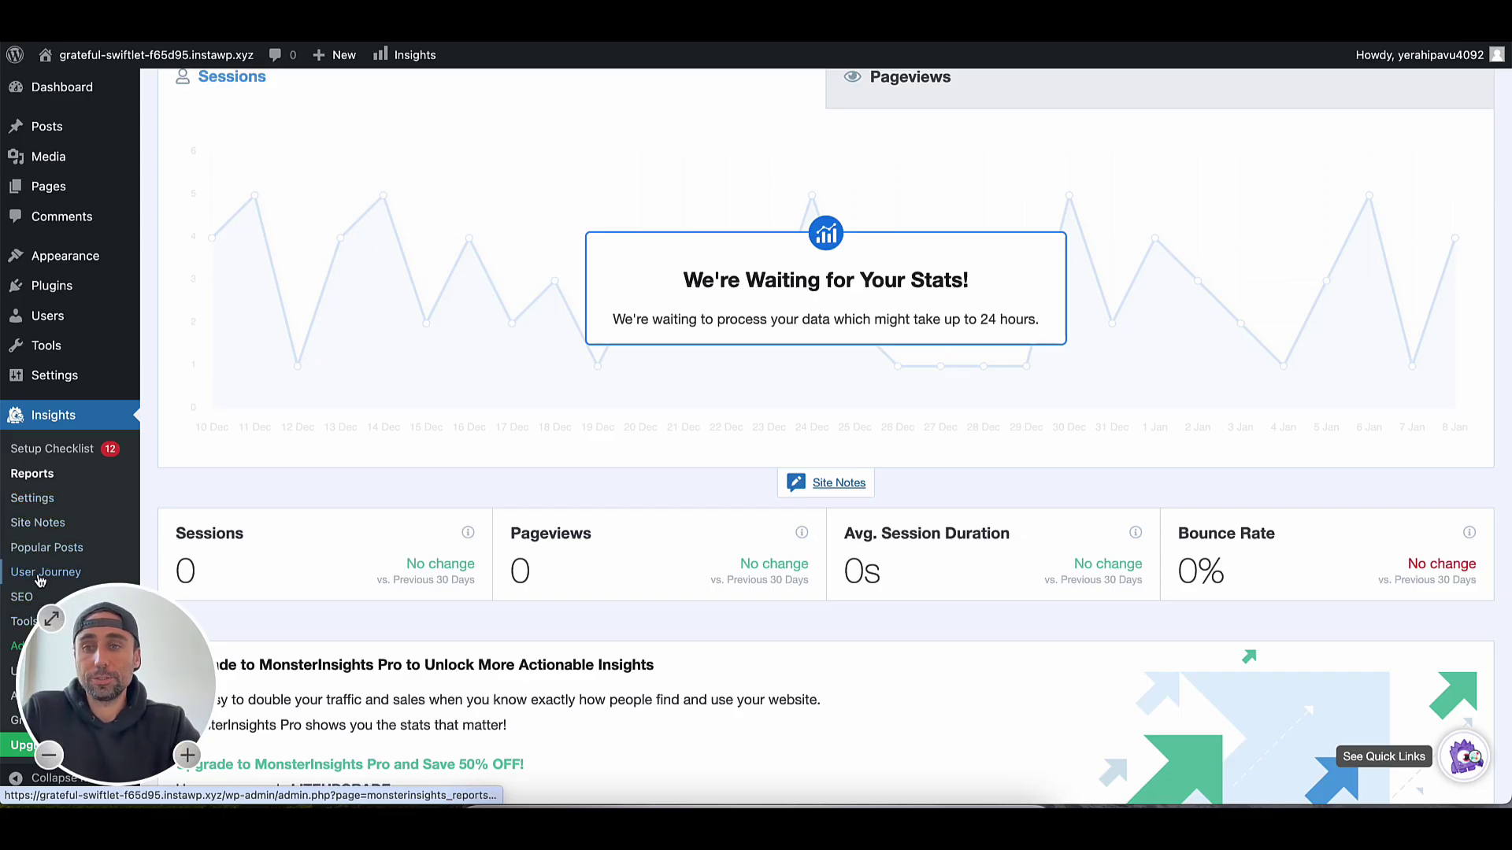
scroll(947, 508, "up", 3)
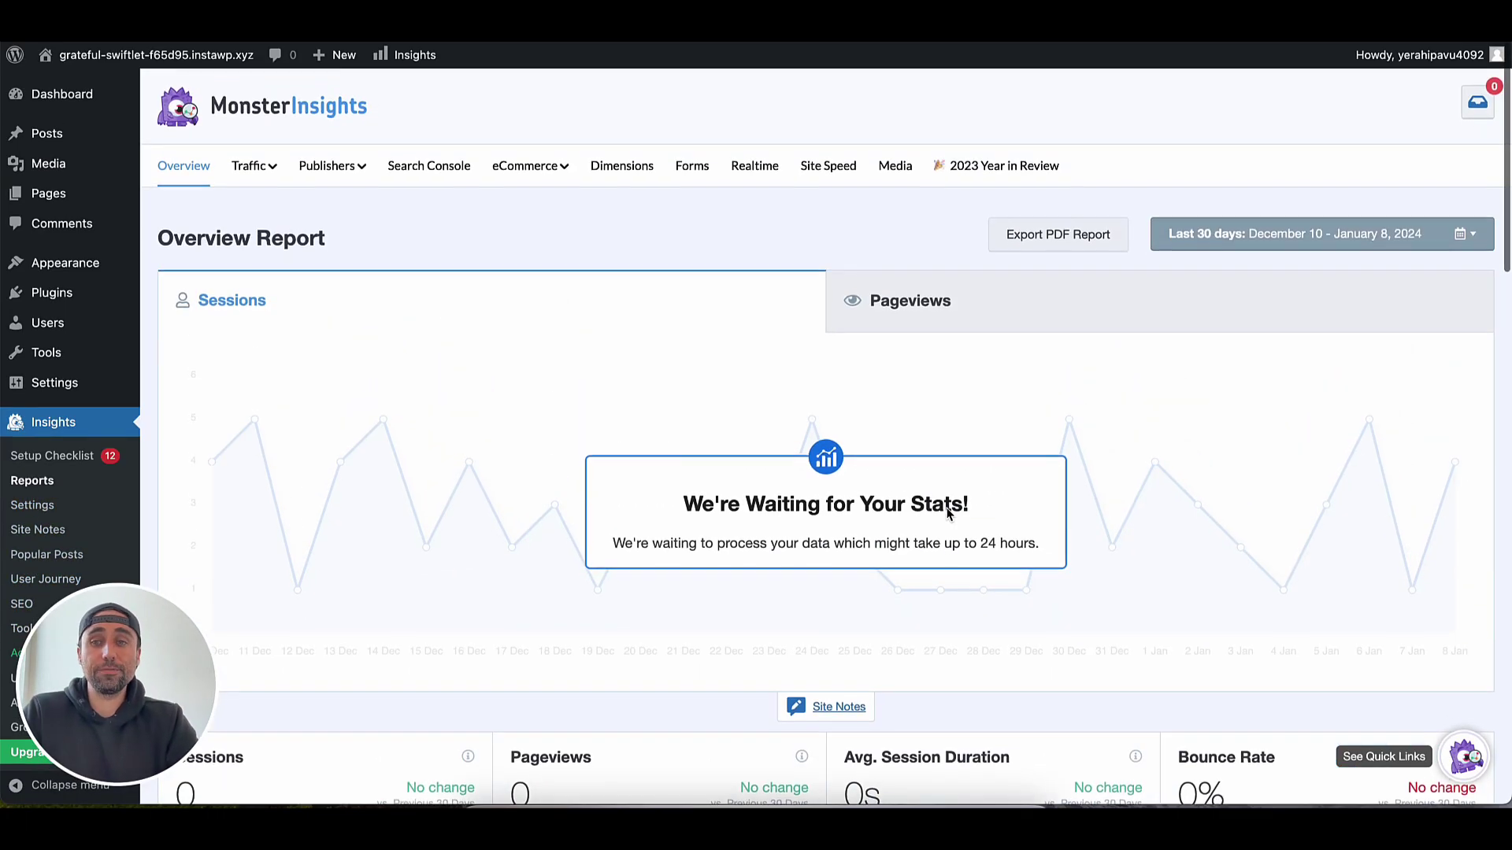